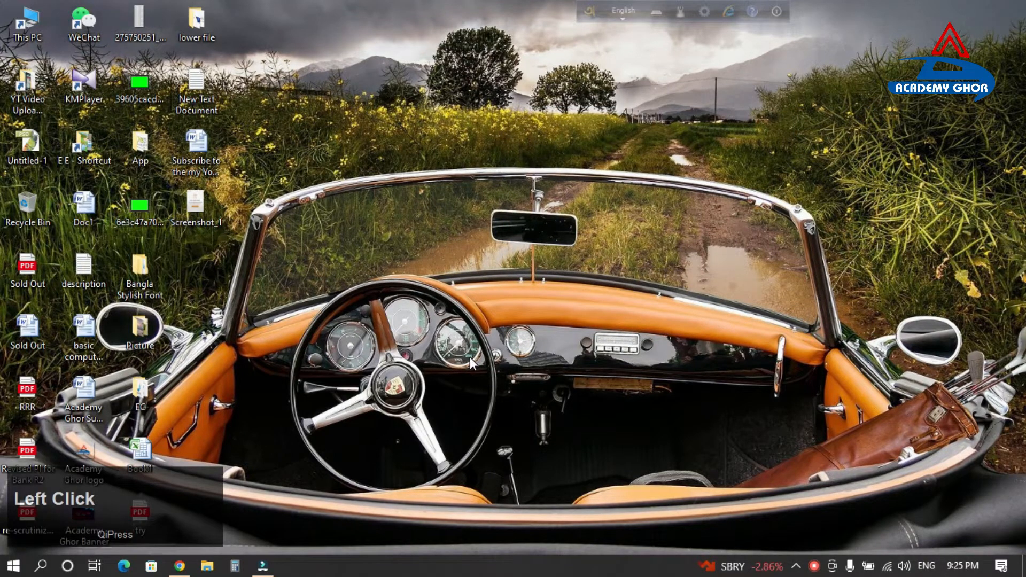
{"action": "left_click_drag", "start_coordinate": [889, 120], "coordinate": [480, 325]}
{"action": "left_click_drag", "start_coordinate": [941, 138], "coordinate": [450, 356]}
{"action": "left_click_drag", "start_coordinate": [951, 109], "coordinate": [439, 387]}
{"action": "left_click_drag", "start_coordinate": [988, 102], "coordinate": [549, 348]}
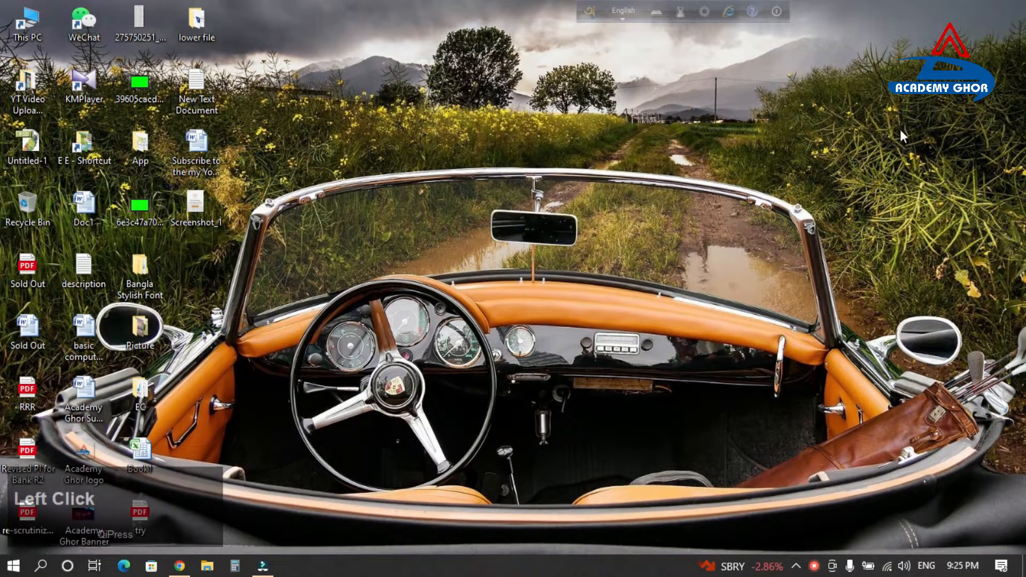
{"action": "left_click_drag", "start_coordinate": [913, 132], "coordinate": [455, 407]}
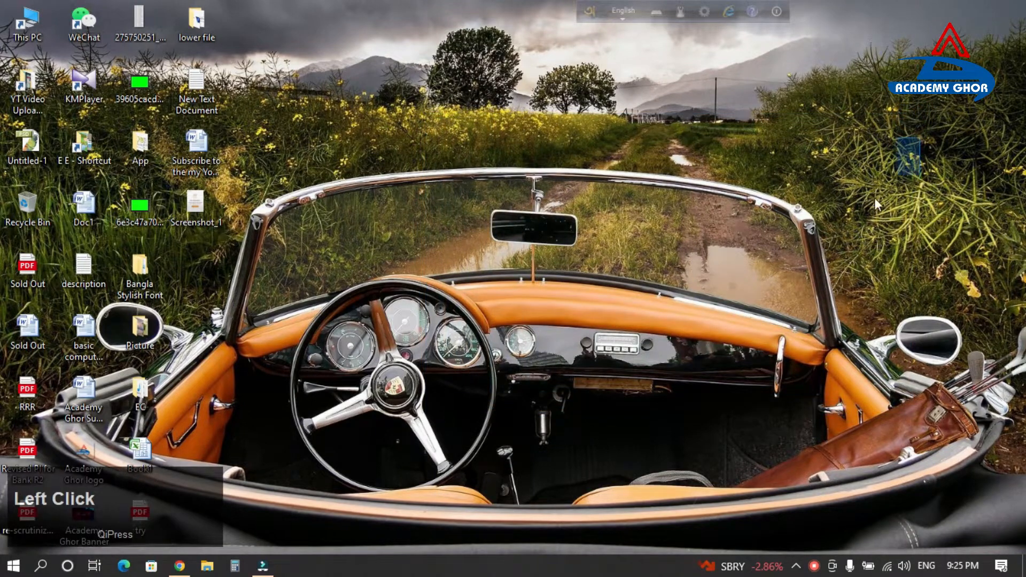
{"action": "left_click_drag", "start_coordinate": [876, 203], "coordinate": [506, 392]}
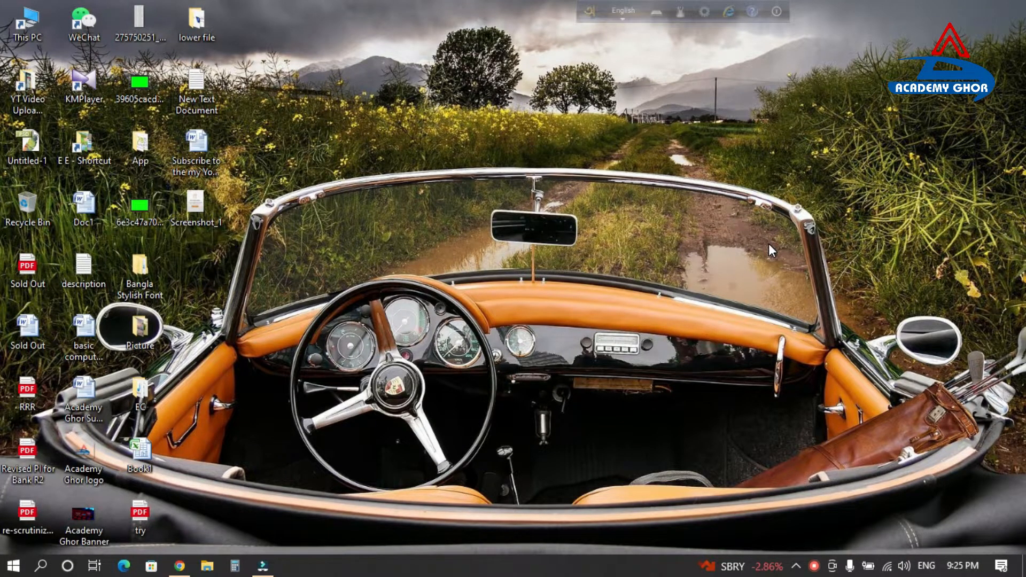
{"action": "left_click_drag", "start_coordinate": [840, 162], "coordinate": [459, 398]}
{"action": "left_click_drag", "start_coordinate": [891, 130], "coordinate": [524, 379]}
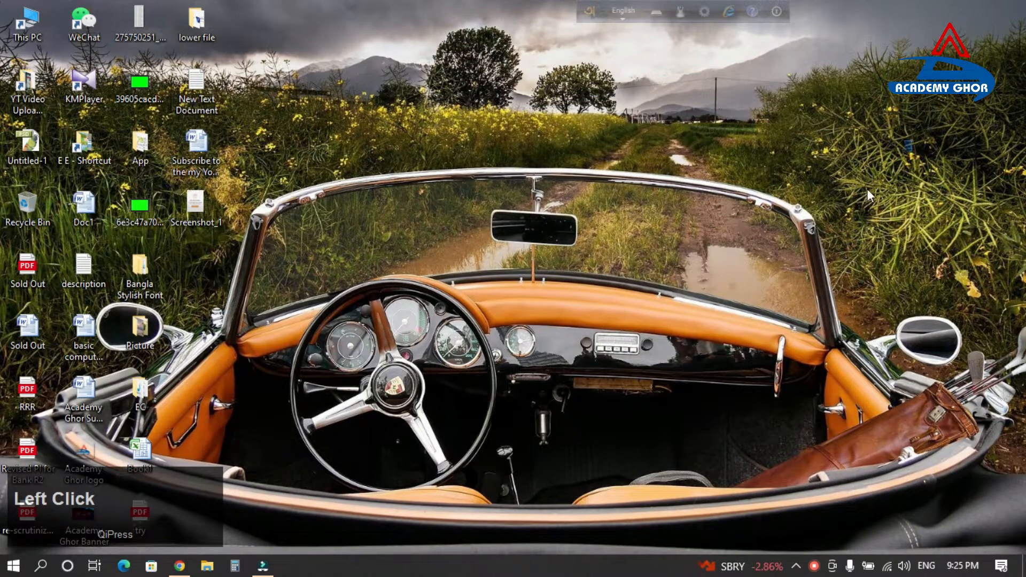
{"action": "left_click_drag", "start_coordinate": [912, 140], "coordinate": [461, 418]}
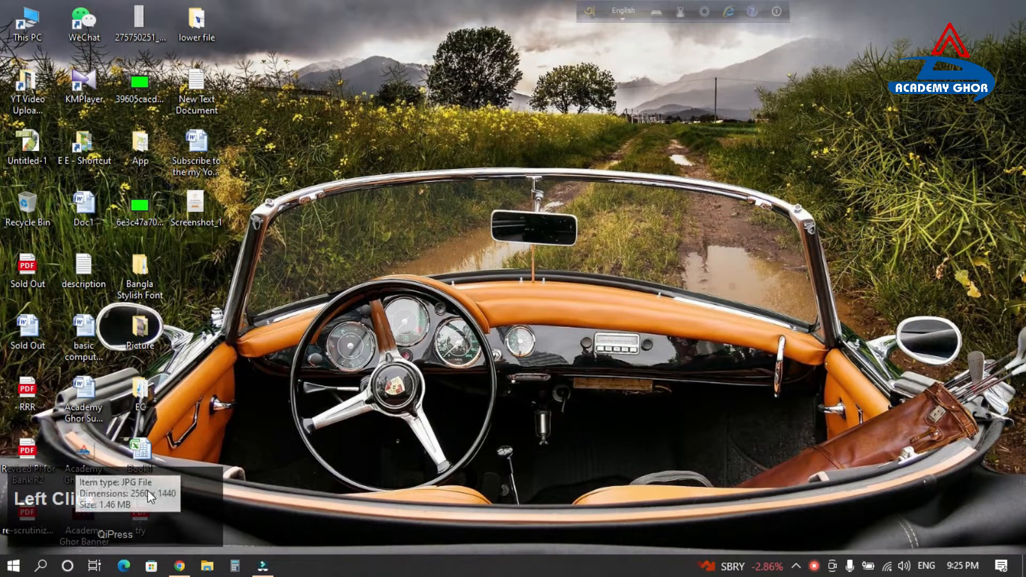
{"action": "left_click_drag", "start_coordinate": [623, 247], "coordinate": [356, 430]}
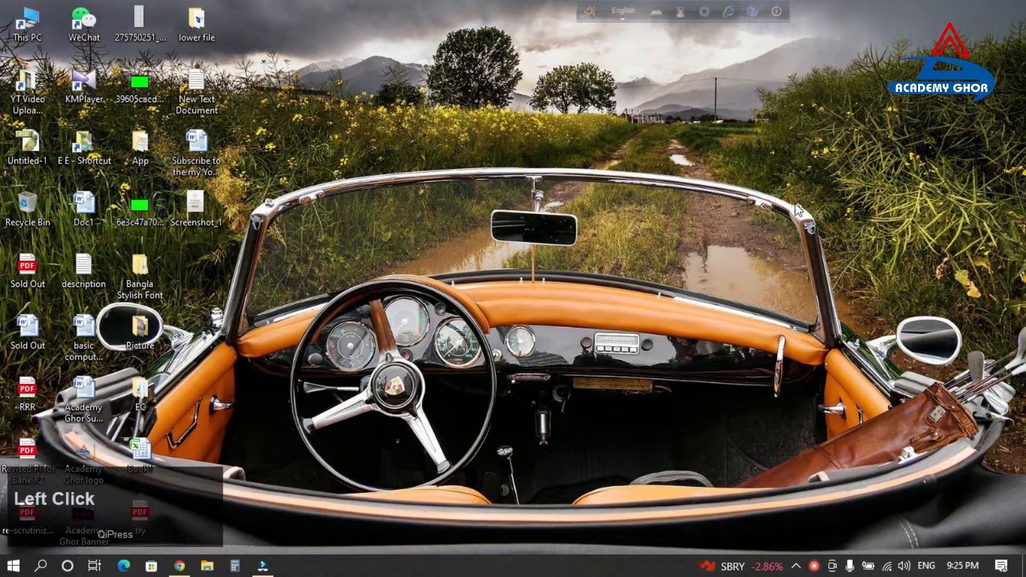
{"action": "left_click_drag", "start_coordinate": [903, 137], "coordinate": [461, 374]}
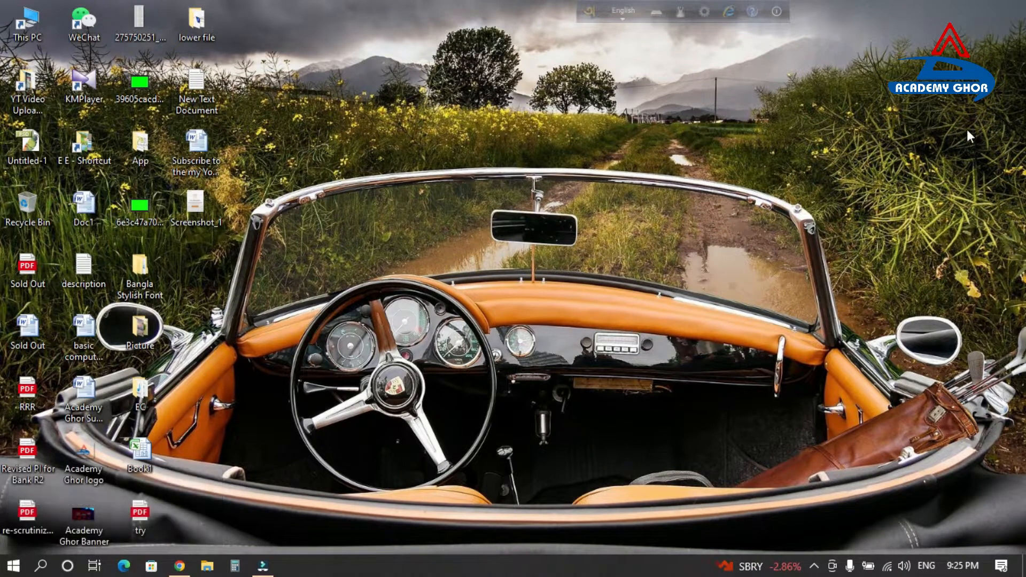
{"action": "left_click_drag", "start_coordinate": [978, 128], "coordinate": [508, 395]}
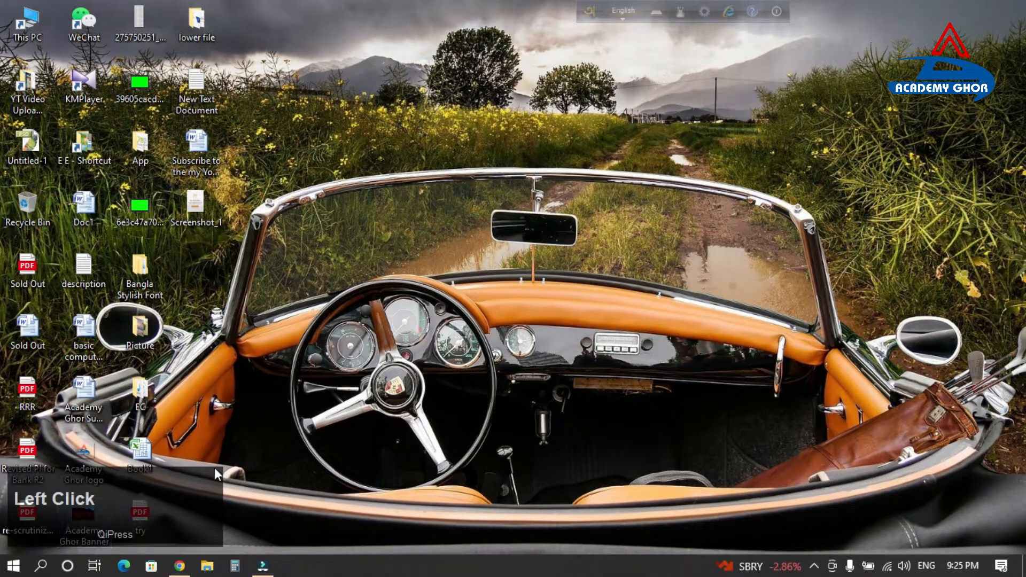
{"action": "left_click_drag", "start_coordinate": [943, 128], "coordinate": [508, 375]}
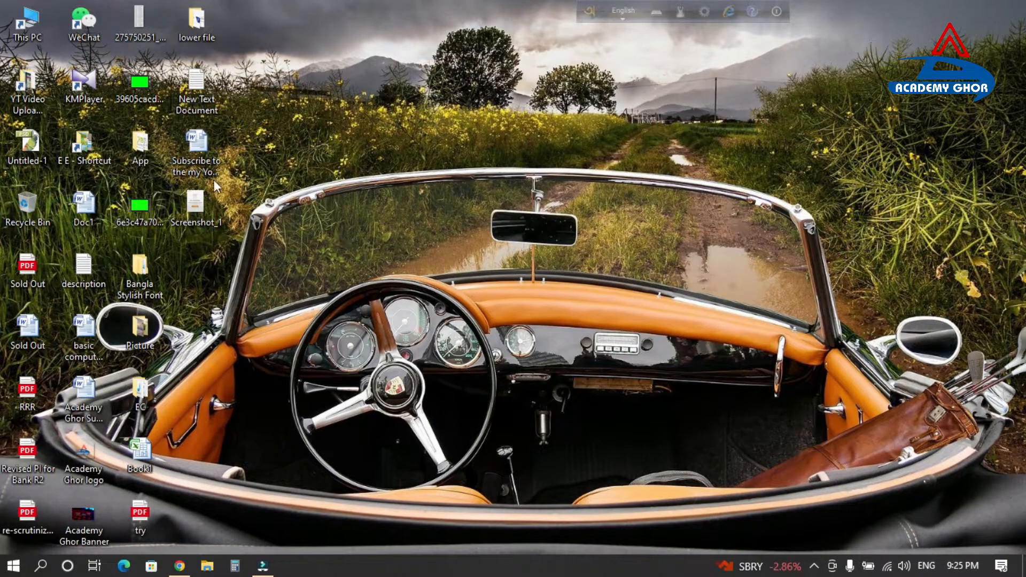
Open the Word document "Subscribe to the my YouTube channel" from the desktop and move its window clear of the desktop icons
{"action": "double_click", "coordinate": [212, 155]}
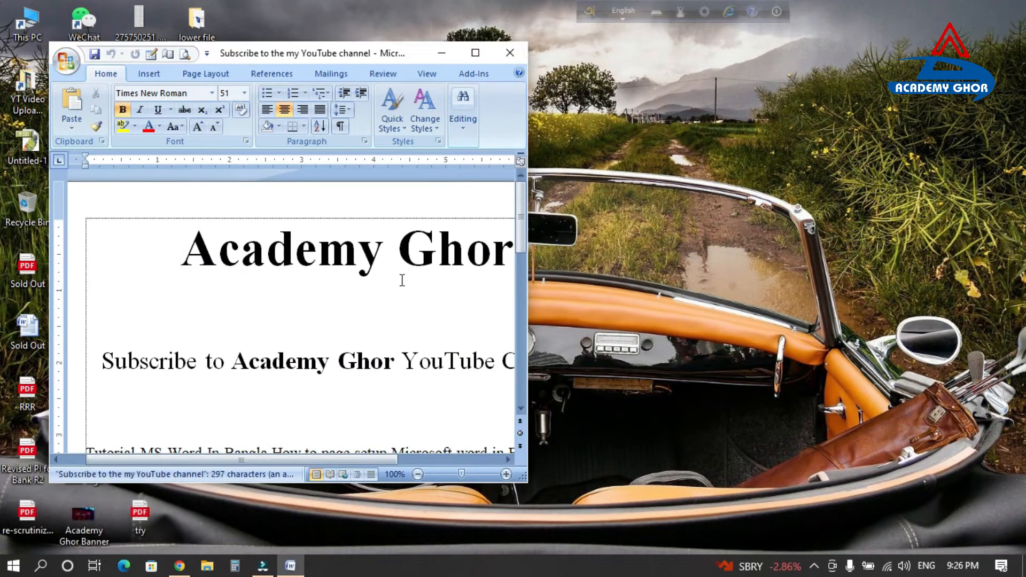
{"action": "scroll", "coordinate": [420, 269], "scroll_direction": "down", "scroll_amount": 1}
{"action": "scroll", "coordinate": [421, 268], "scroll_direction": "down", "scroll_amount": 2}
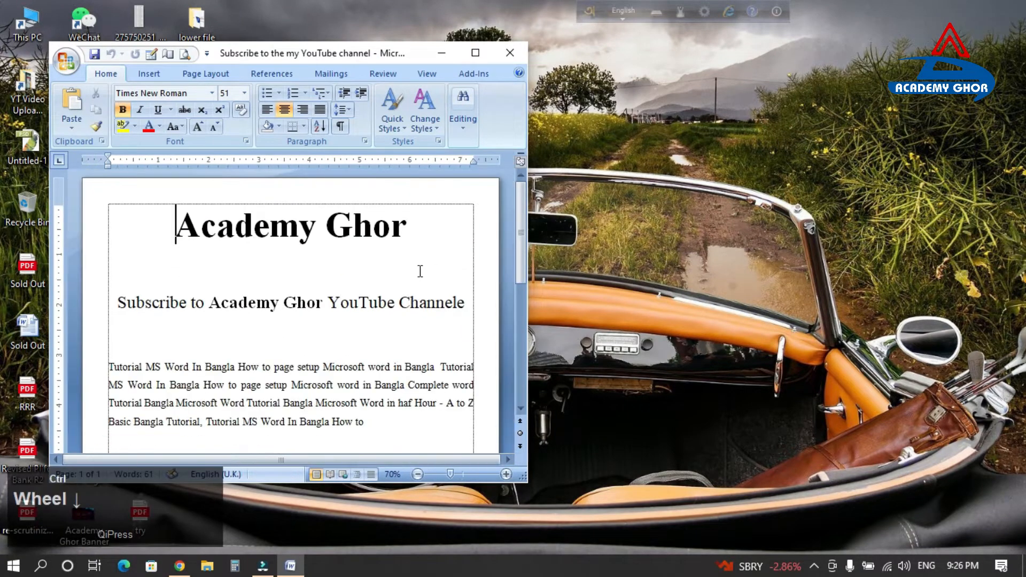
{"action": "left_click_drag", "start_coordinate": [362, 53], "coordinate": [715, 31]}
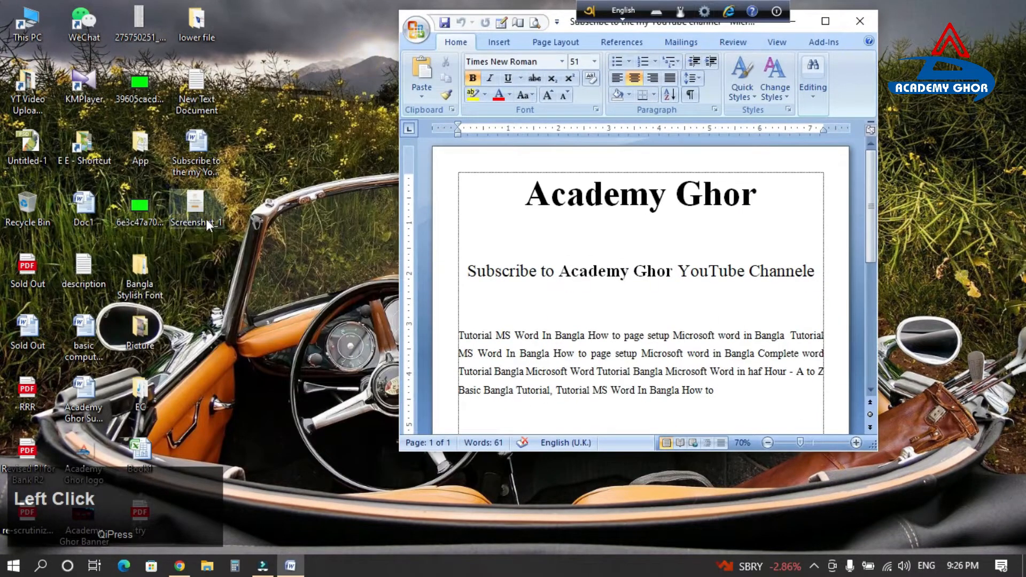
Open the New Text Document file in Notepad and arrange its window side by side with the Word document
{"action": "left_click", "coordinate": [197, 96]}
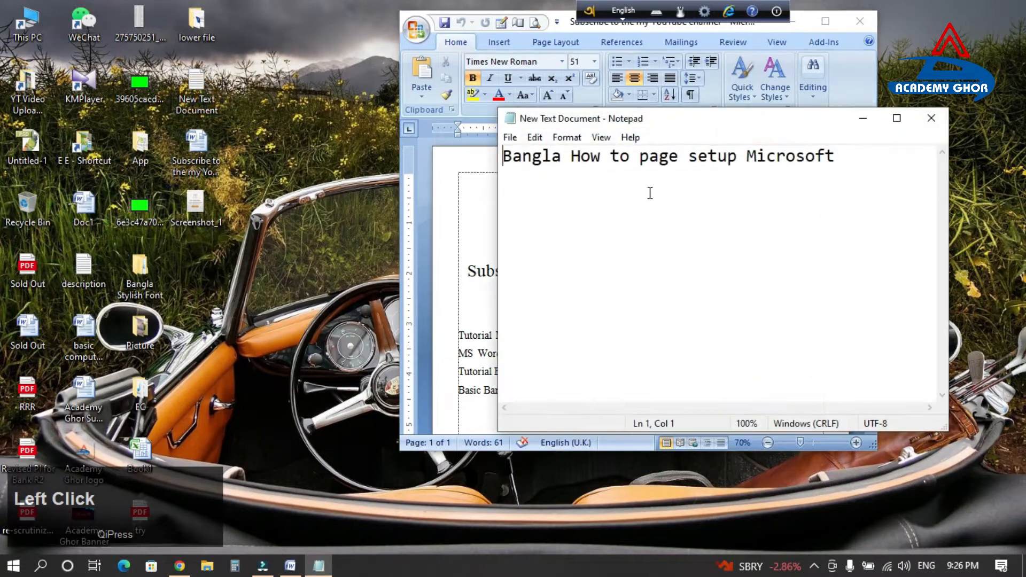
{"action": "left_click_drag", "start_coordinate": [713, 124], "coordinate": [246, 162]}
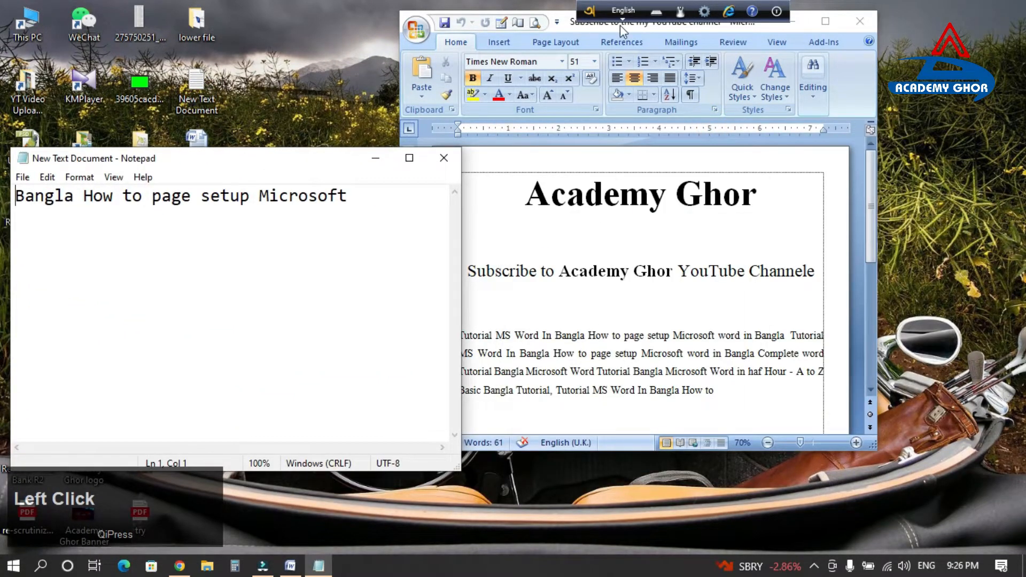
{"action": "left_click_drag", "start_coordinate": [745, 25], "coordinate": [857, 79]}
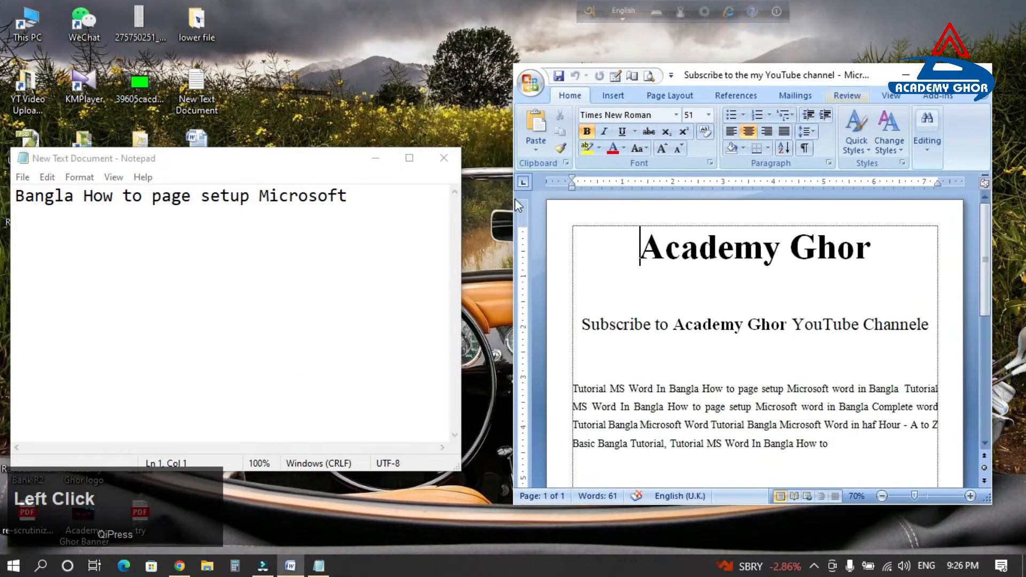
{"action": "left_click_drag", "start_coordinate": [300, 163], "coordinate": [328, 162]}
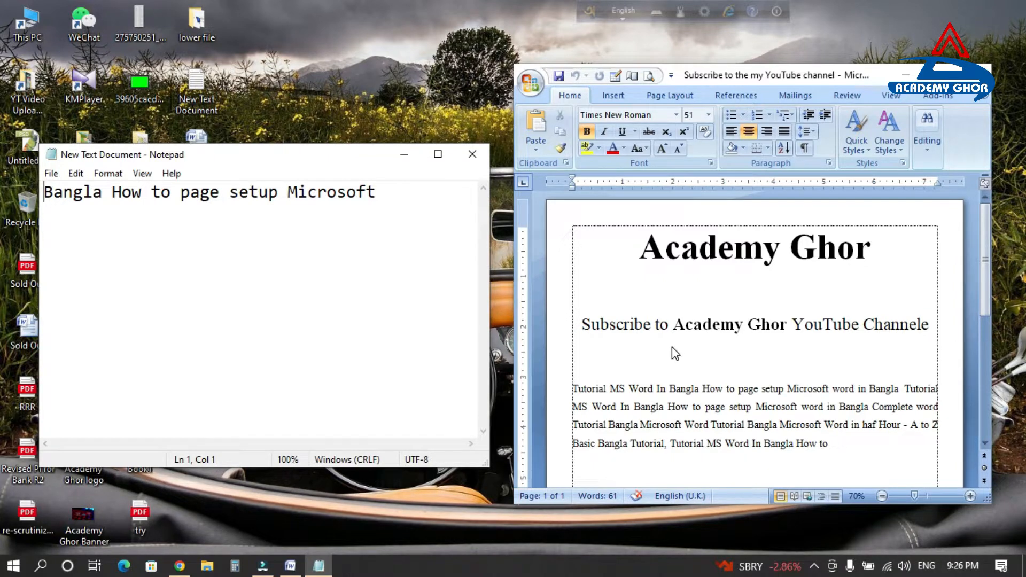
Copy "Word In Bangla How to" and "page setup Microsoft word in Bangla" separately from the Word document's body paragraph
{"action": "left_click", "coordinate": [830, 445]}
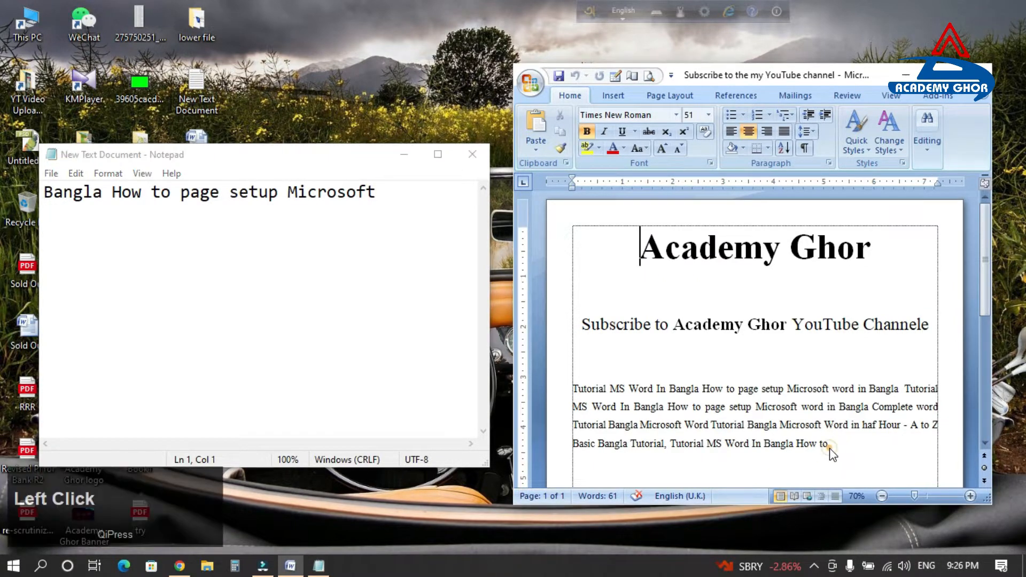
{"action": "left_click_drag", "start_coordinate": [830, 445], "coordinate": [735, 452]}
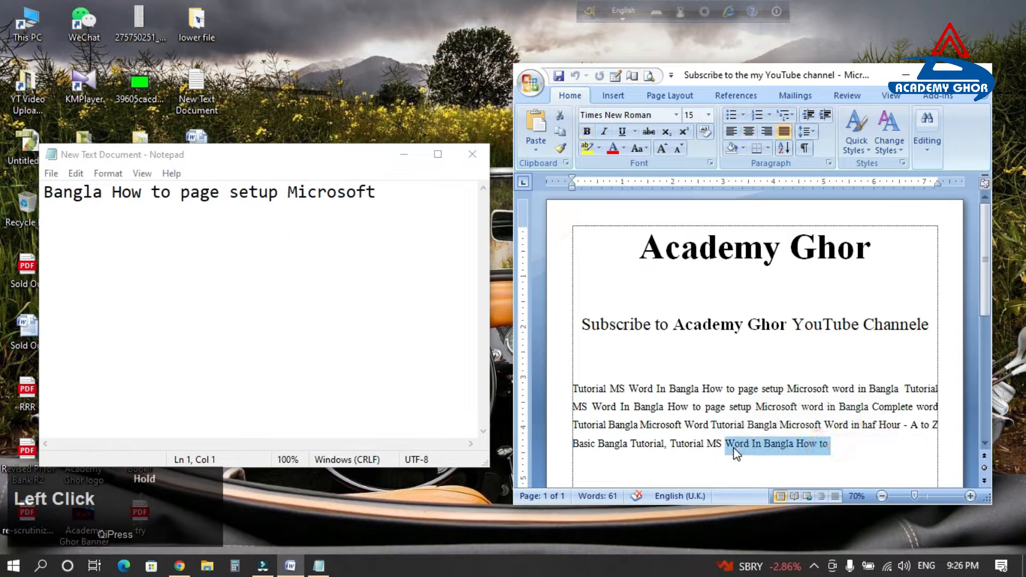
{"action": "key", "text": "ctrl+c"}
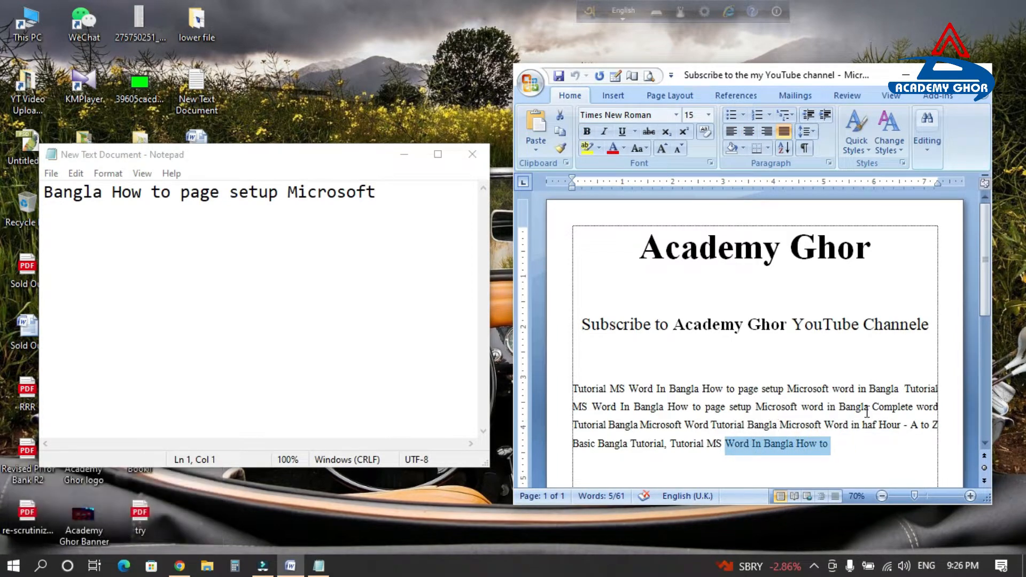
{"action": "left_click_drag", "start_coordinate": [869, 410], "coordinate": [710, 409]}
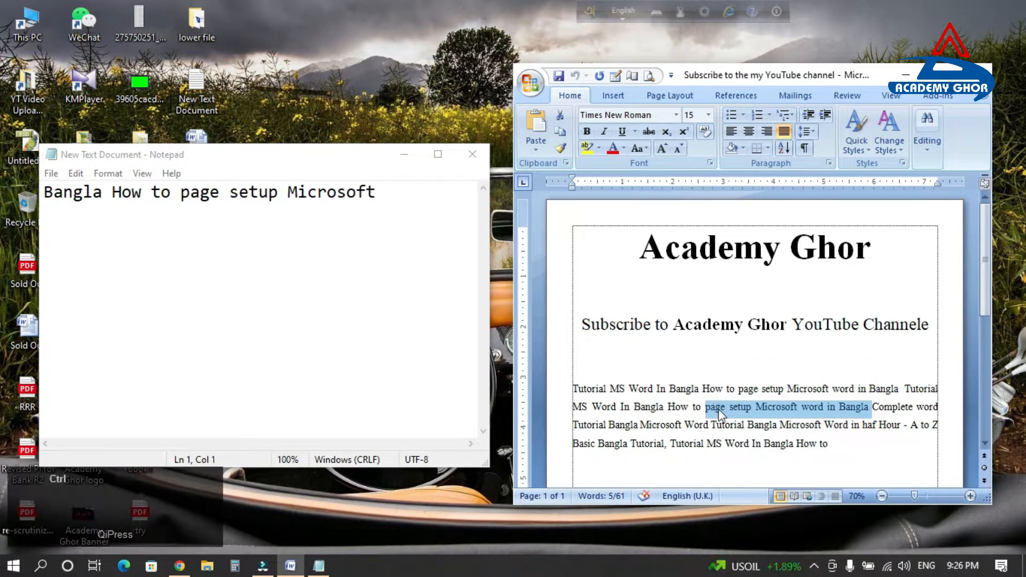
{"action": "key", "text": "ctrl+c"}
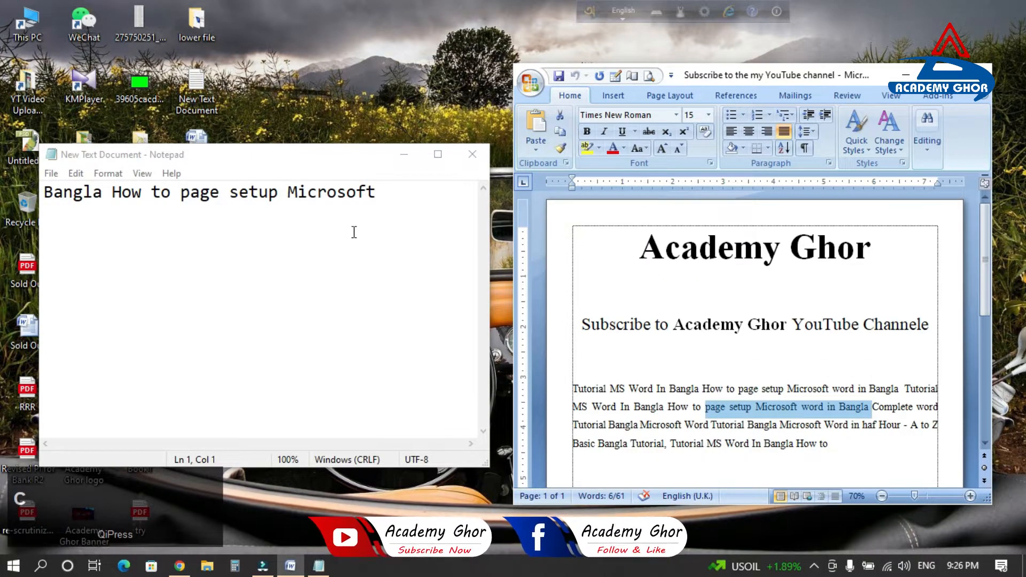
Copy "Bangla How to" from the text line in the New Text Document note
{"action": "left_click_drag", "start_coordinate": [378, 192], "coordinate": [46, 192]}
{"action": "key", "text": "ctrl+c"}
{"action": "right_click", "coordinate": [49, 190]}
{"action": "left_click", "coordinate": [92, 241]}
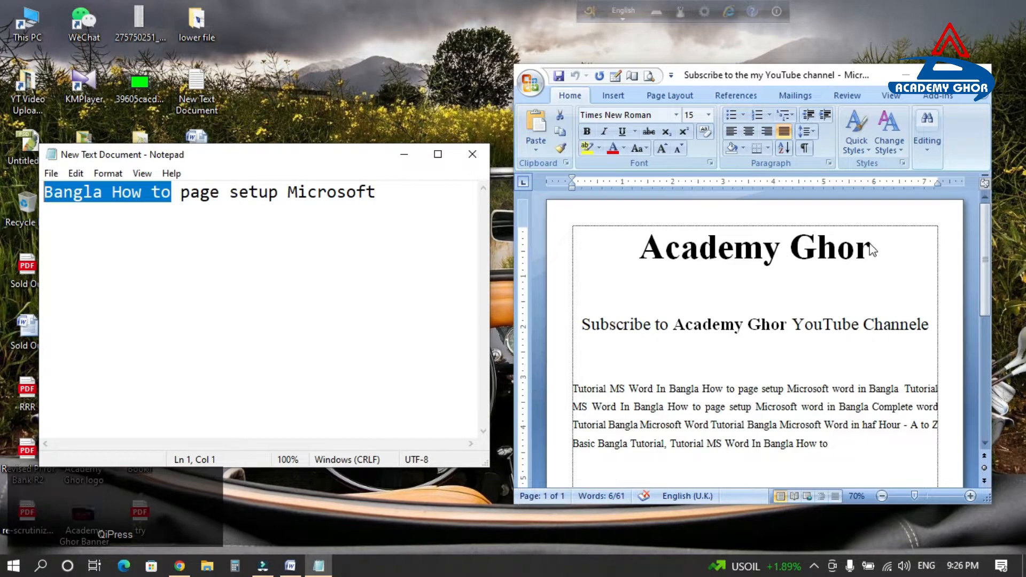
Copy "Academy Ghor YouTube" from the Word document's subscribe line and "Tutorial MS Word In Bangla" from the start of its body paragraph
{"action": "left_click", "coordinate": [861, 327]}
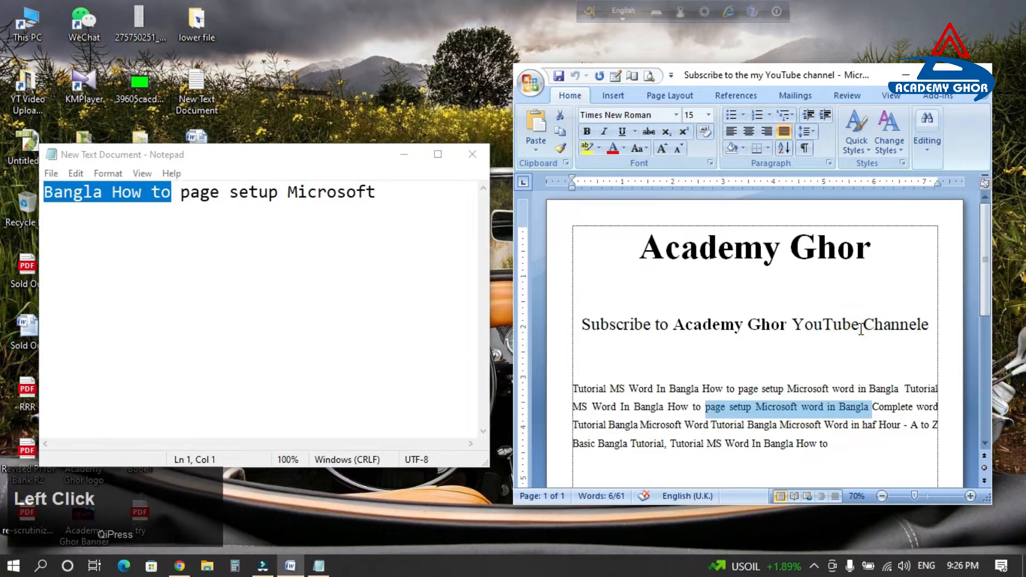
{"action": "left_click_drag", "start_coordinate": [862, 327], "coordinate": [695, 332]}
{"action": "key", "text": "ctrl+c"}
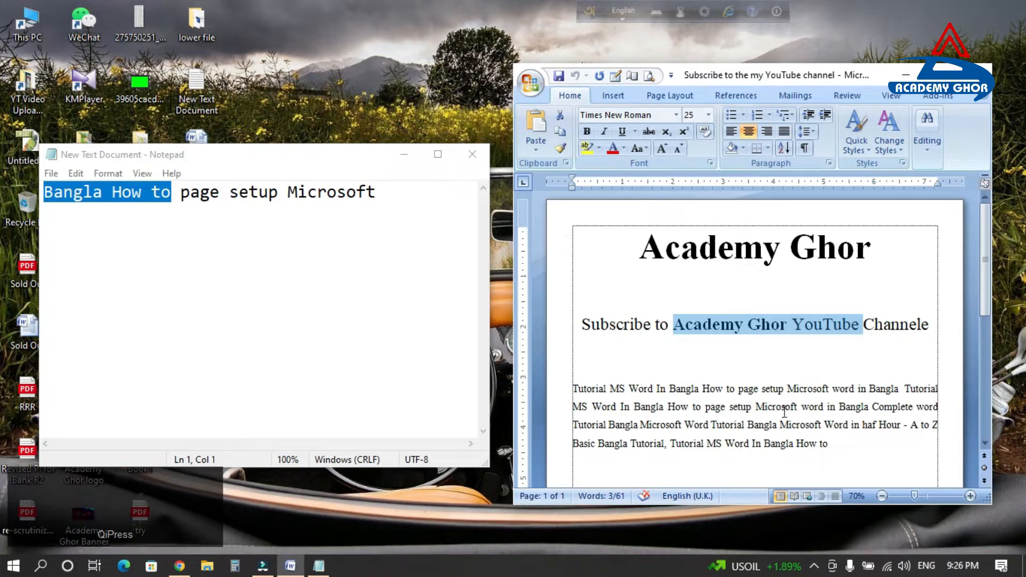
{"action": "left_click", "coordinate": [697, 389]}
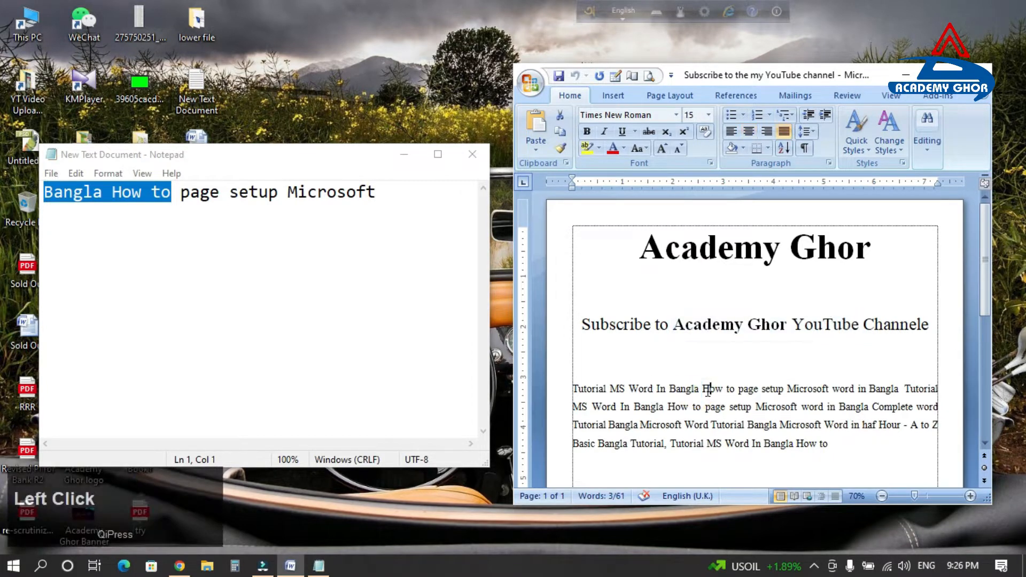
{"action": "left_click_drag", "start_coordinate": [702, 388], "coordinate": [606, 389]}
{"action": "key", "text": "ctrl+c"}
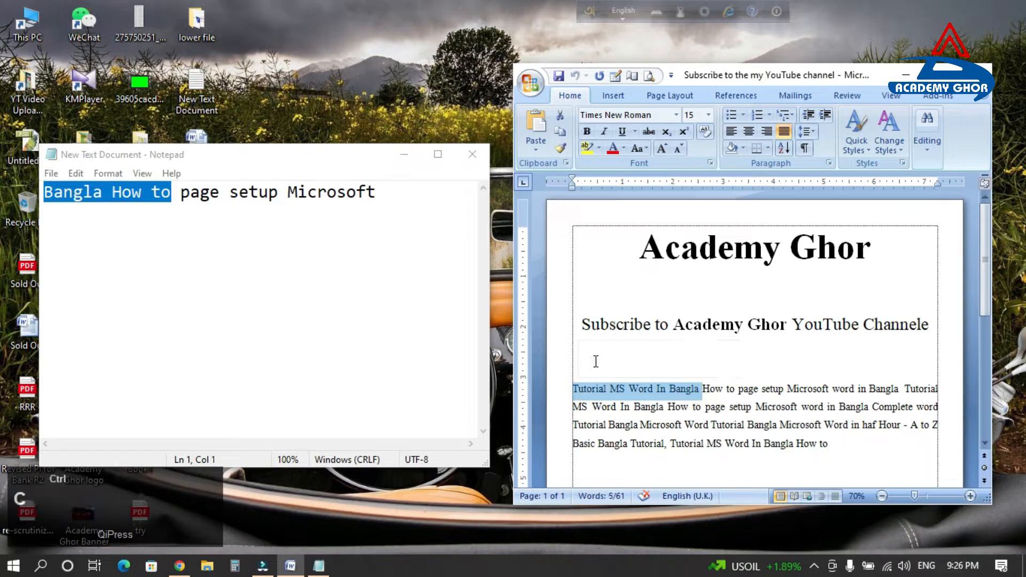
Open a new blank Notepad document and paste the last copied text into it
{"action": "left_click", "coordinate": [415, 194]}
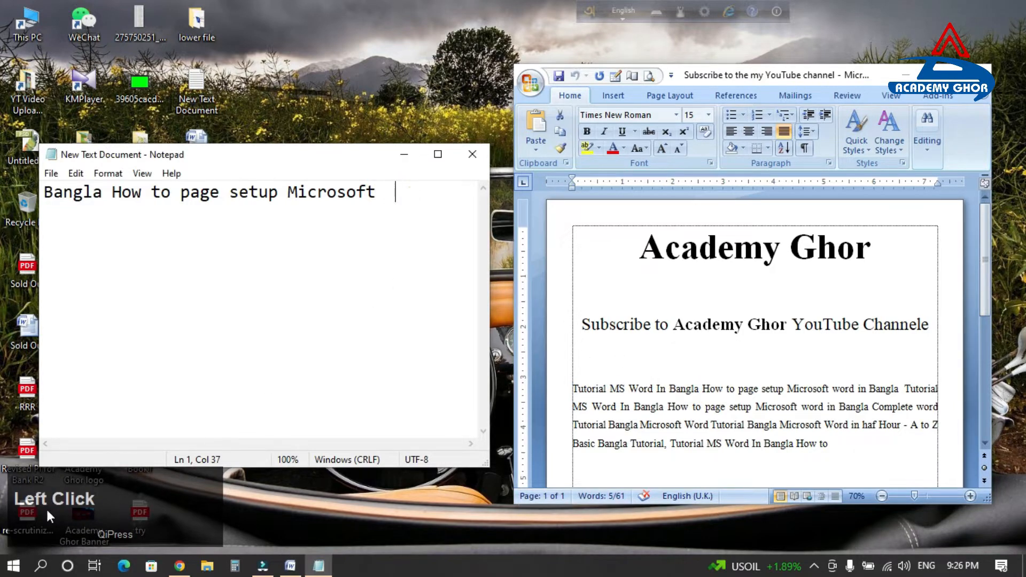
{"action": "left_click", "coordinate": [41, 565]}
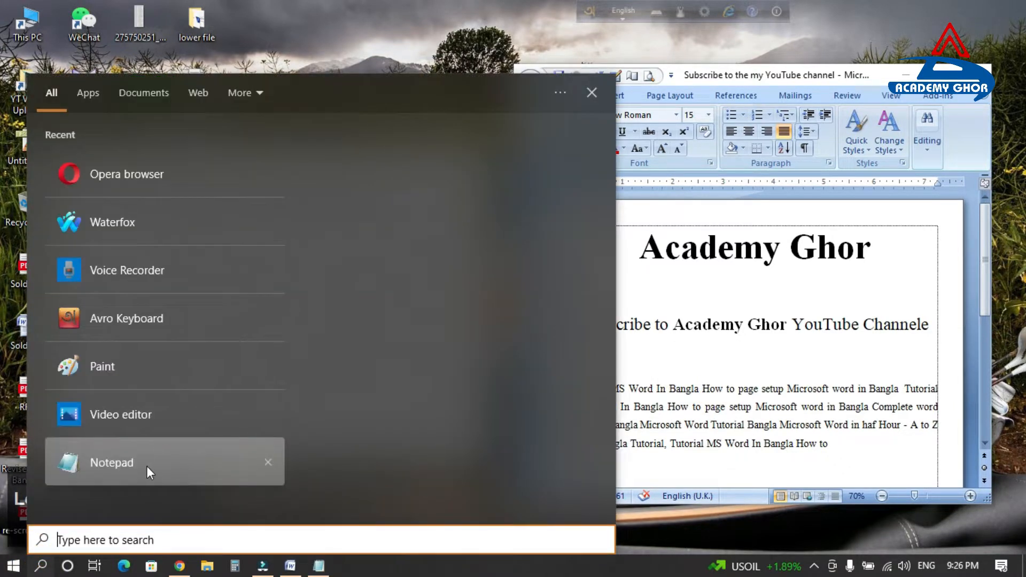
{"action": "left_click", "coordinate": [147, 465]}
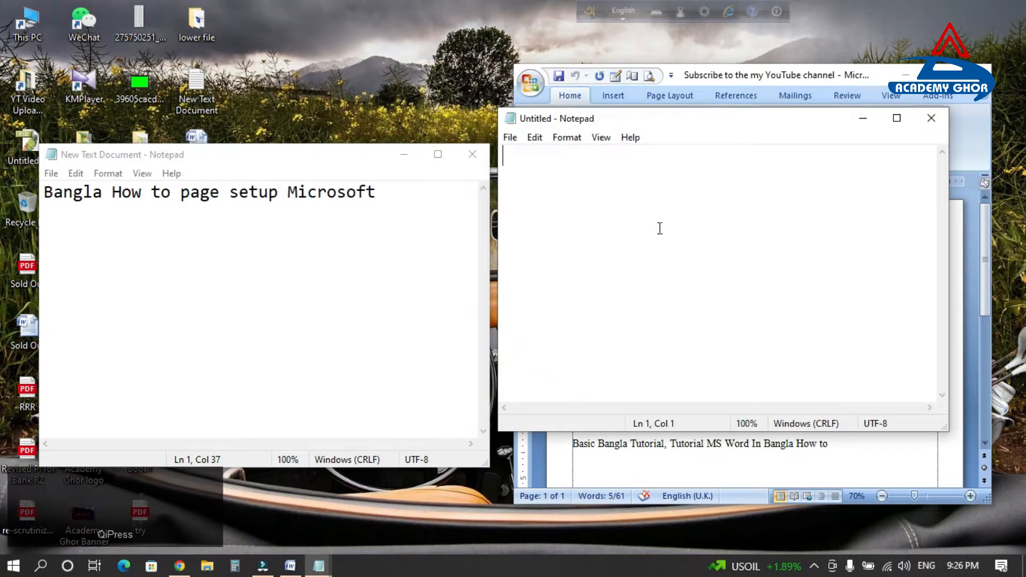
{"action": "key", "text": "ctrl+v"}
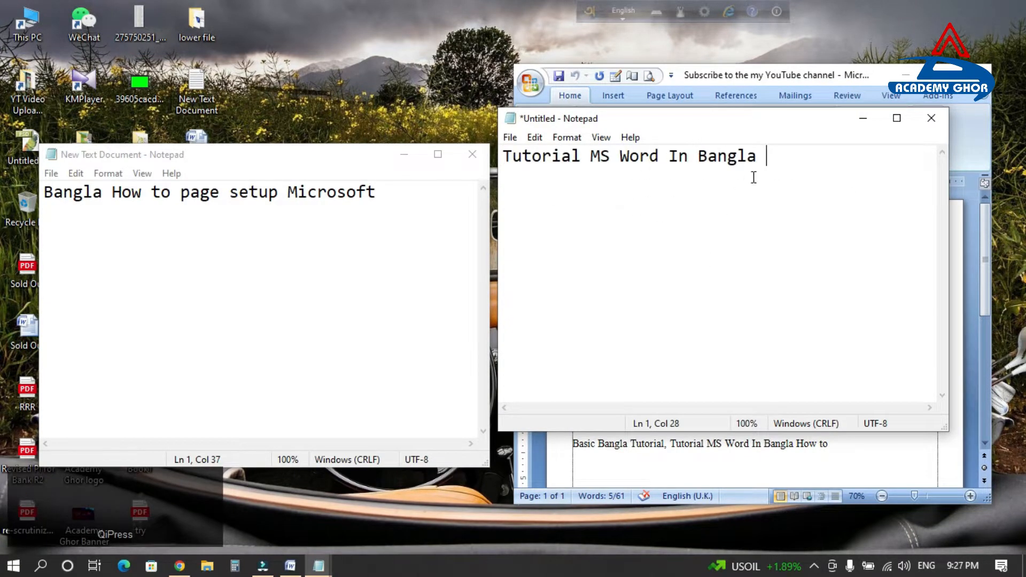
Move and enlarge the untitled Notepad window, and delete the pasted line "Tutorial MS Word In Bangla"
{"action": "left_click_drag", "start_coordinate": [752, 122], "coordinate": [555, 135]}
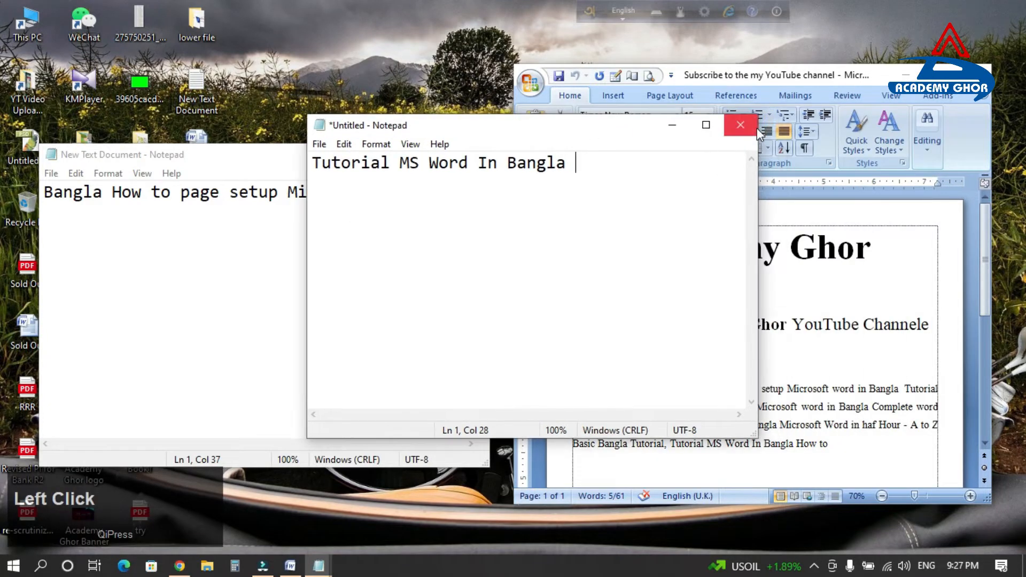
{"action": "left_click_drag", "start_coordinate": [753, 433], "coordinate": [849, 498]}
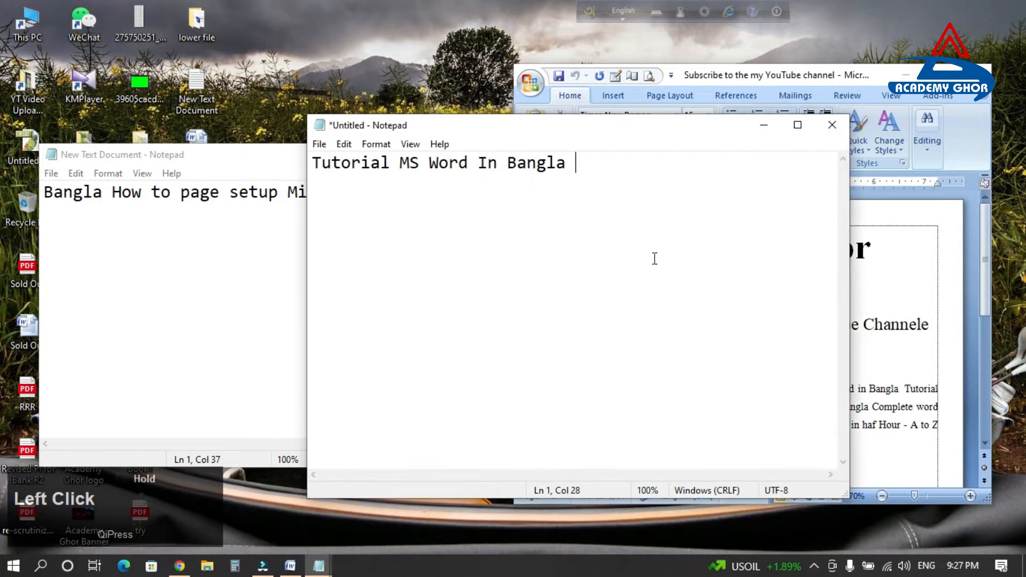
{"action": "left_click_drag", "start_coordinate": [580, 163], "coordinate": [297, 165]}
{"action": "key", "text": "Delete"}
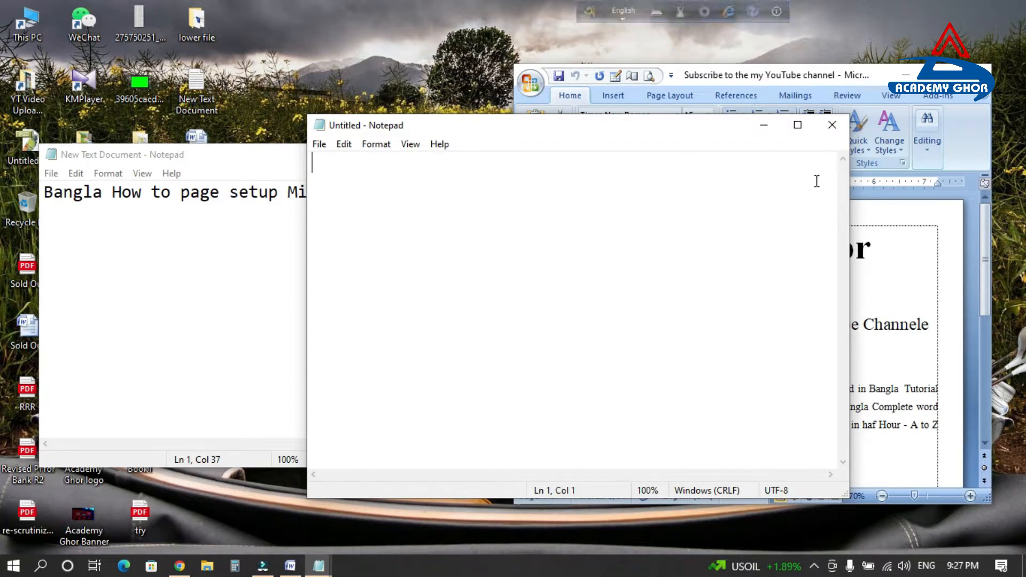
Copy "page setup Microsoft word in" from the second line of the Word document's body paragraph, and reposition the untitled Notepad window
{"action": "left_click", "coordinate": [903, 282]}
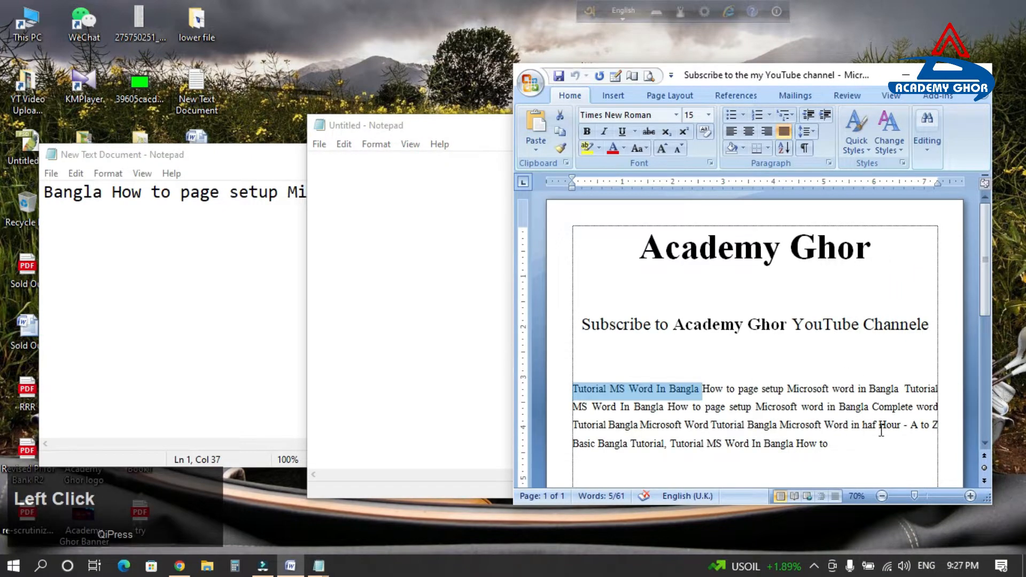
{"action": "left_click_drag", "start_coordinate": [838, 409], "coordinate": [706, 412]}
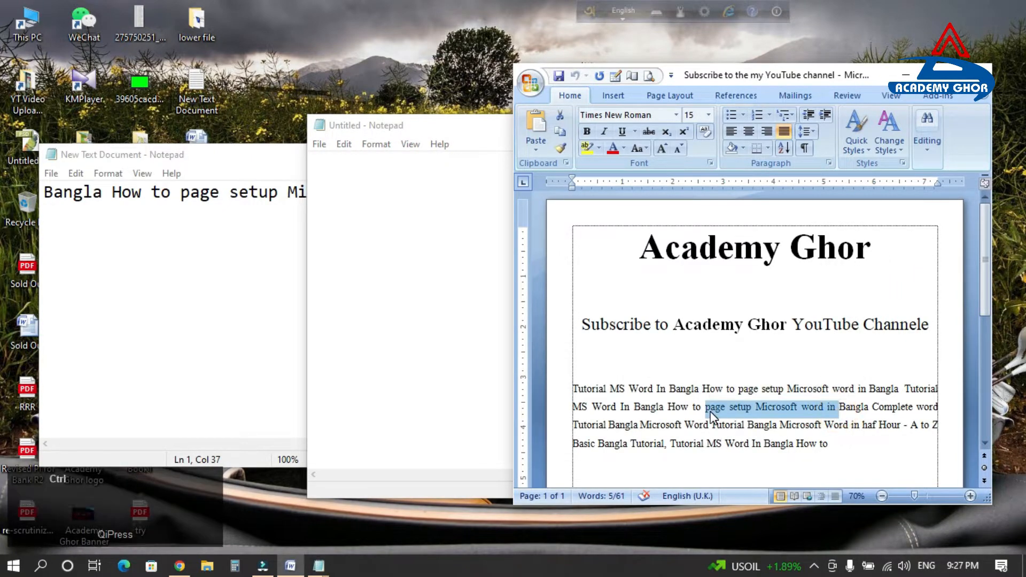
{"action": "left_click", "coordinate": [422, 205]}
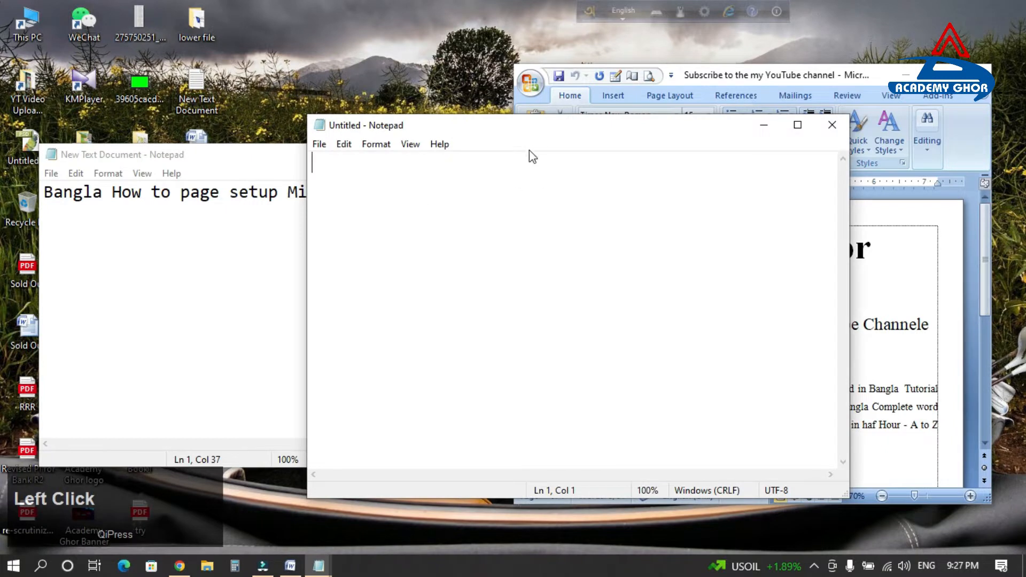
{"action": "left_click_drag", "start_coordinate": [529, 129], "coordinate": [428, 127]}
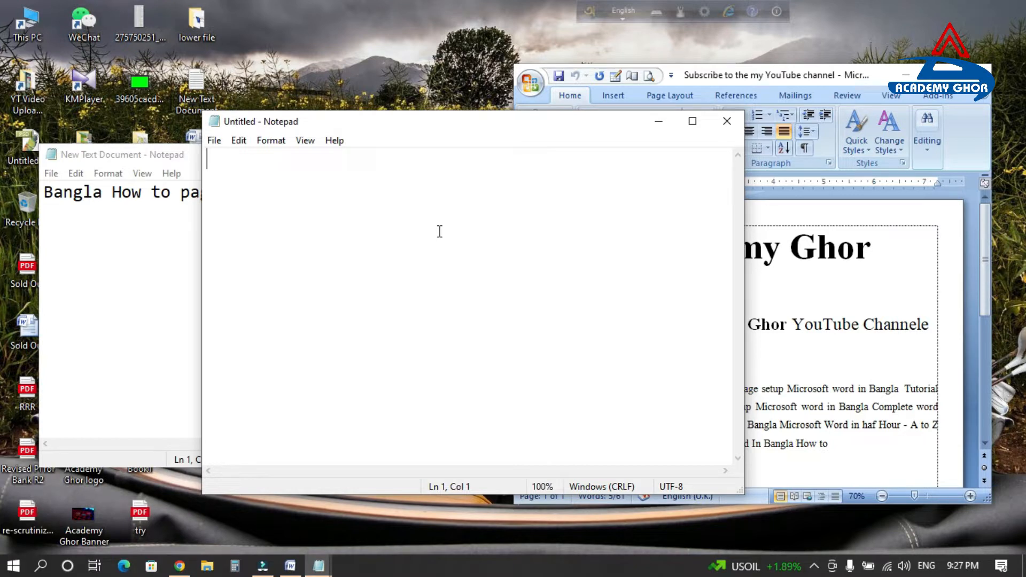
{"action": "left_click_drag", "start_coordinate": [535, 124], "coordinate": [463, 124]}
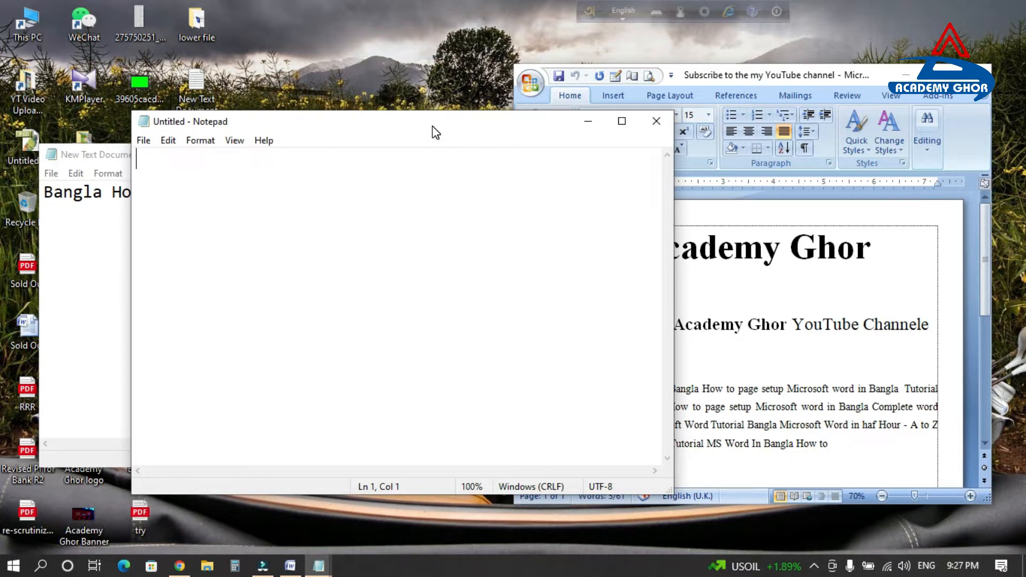
Turn on Windows clipboard history and paste its entry "page setup Microsoft word in" into the untitled Notepad document
{"action": "key", "text": "super+v"}
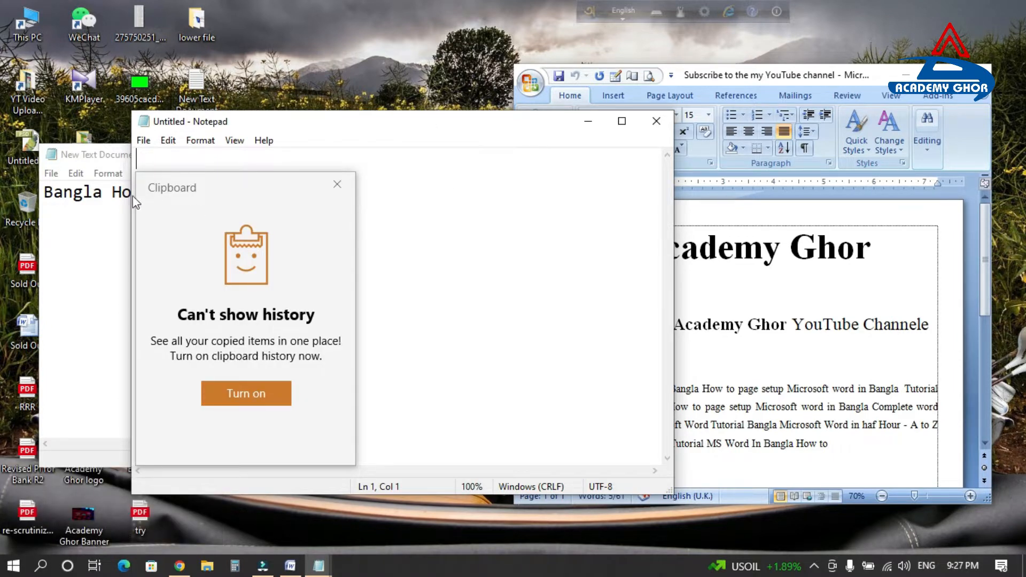
{"action": "left_click", "coordinate": [246, 182]}
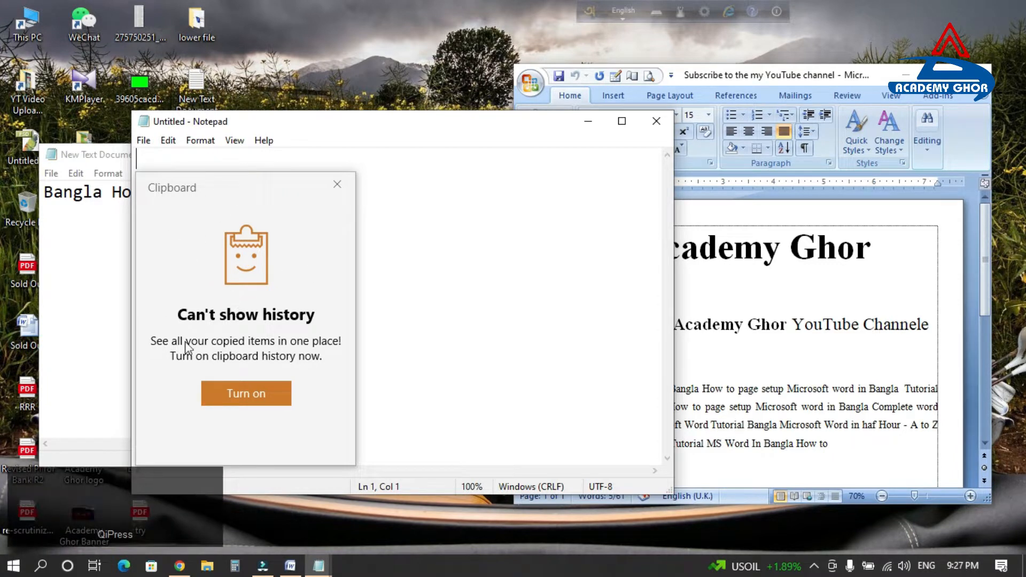
{"action": "left_click", "coordinate": [234, 397]}
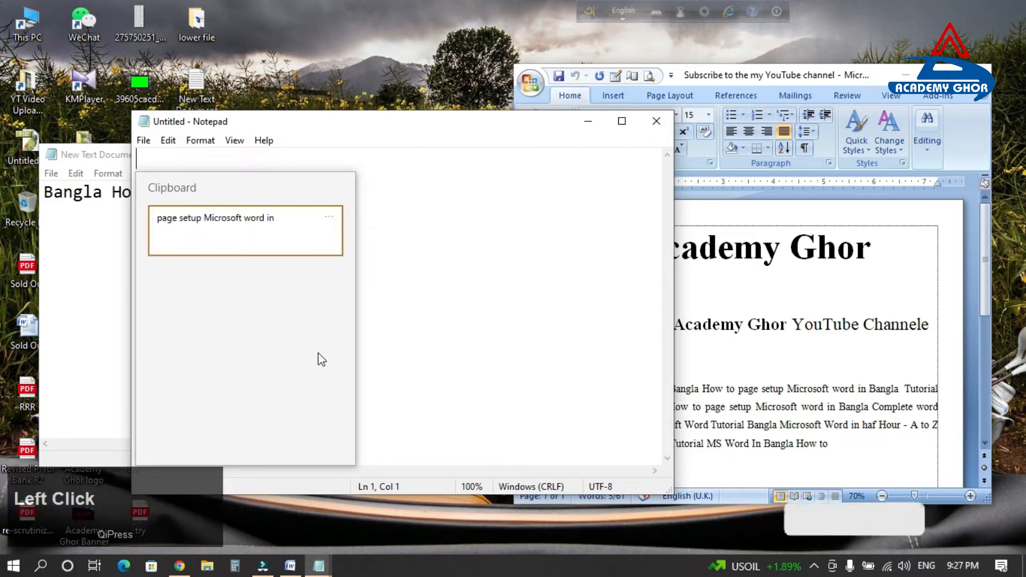
{"action": "left_click", "coordinate": [292, 224]}
{"action": "left_click_drag", "start_coordinate": [400, 133], "coordinate": [557, 133]}
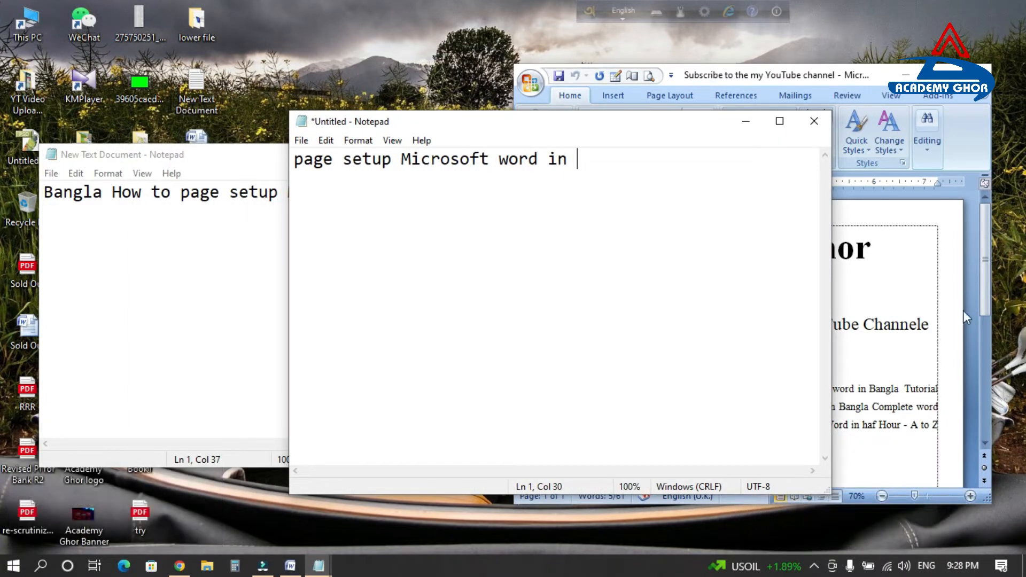
Copy "Word In Bangla How to" from the end of the Word document's body paragraph and "Tutorial MS Word In Bangla How" from its start
{"action": "left_click", "coordinate": [918, 308]}
{"action": "left_click", "coordinate": [855, 420]}
{"action": "left_click_drag", "start_coordinate": [830, 444], "coordinate": [740, 452]}
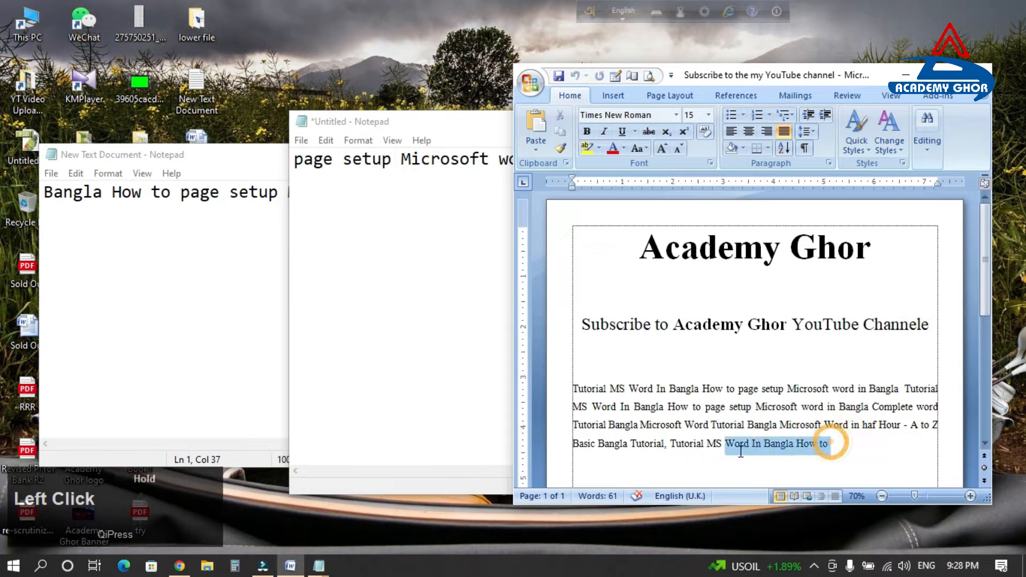
{"action": "key", "text": "ctrl+c"}
{"action": "left_click_drag", "start_coordinate": [723, 393], "coordinate": [573, 390]}
{"action": "key", "text": "ctrl+c"}
Copy "page setup Microsoft" from the New Text Document note and "Ghor YouTube Channele" from the Word document's subscribe line
{"action": "left_click", "coordinate": [202, 227]}
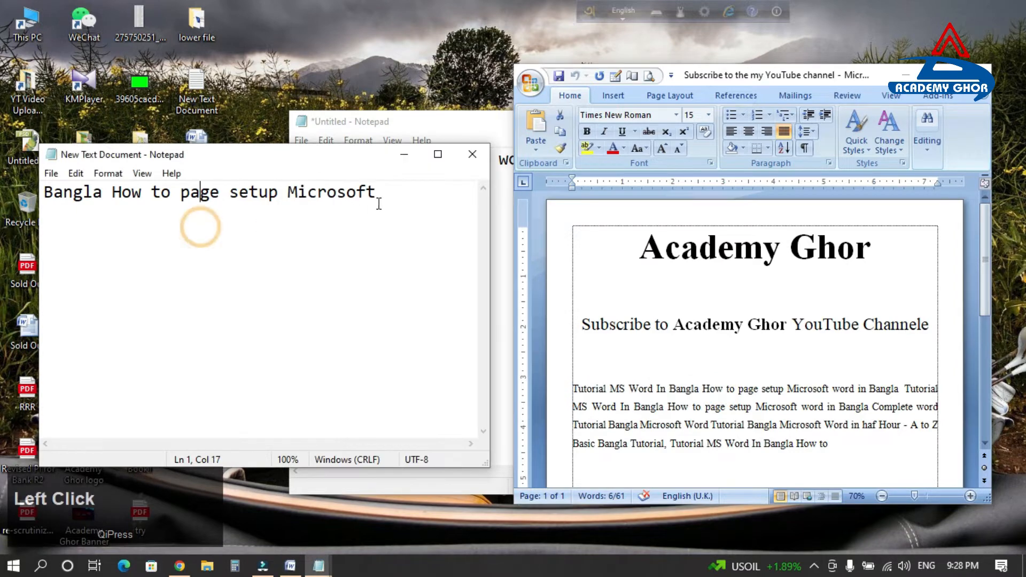
{"action": "left_click_drag", "start_coordinate": [386, 193], "coordinate": [196, 199]}
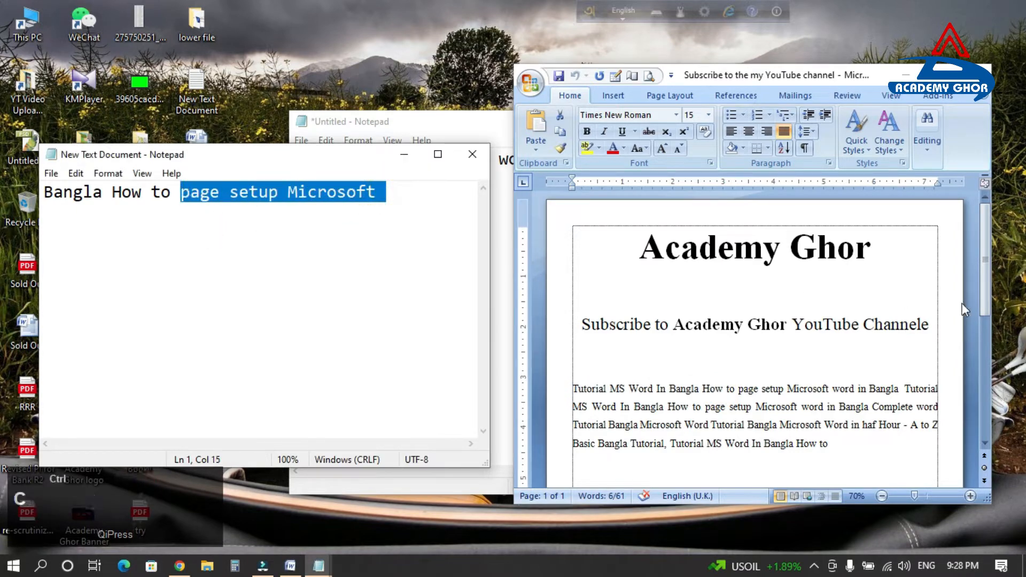
{"action": "left_click_drag", "start_coordinate": [930, 327], "coordinate": [771, 327]}
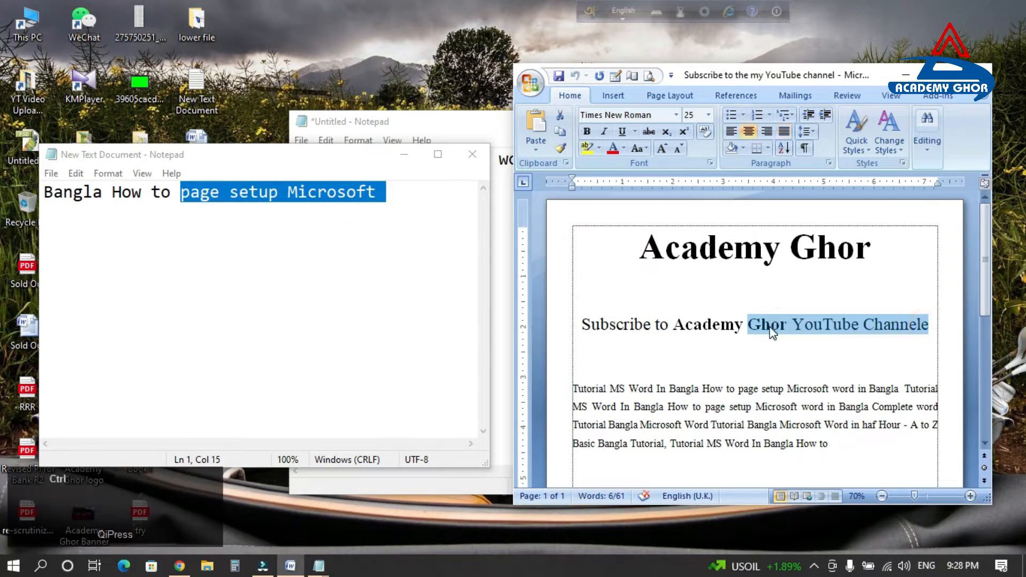
Paste the clipboard history entry "page setup Microsoft" at the end of the untitled note's text
{"action": "left_click", "coordinate": [440, 118]}
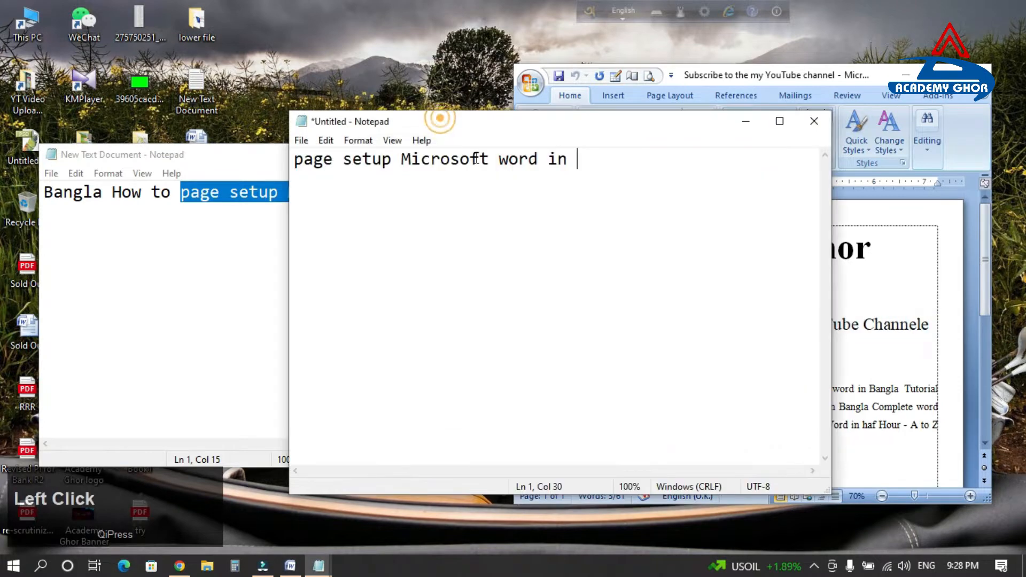
{"action": "left_click", "coordinate": [601, 168]}
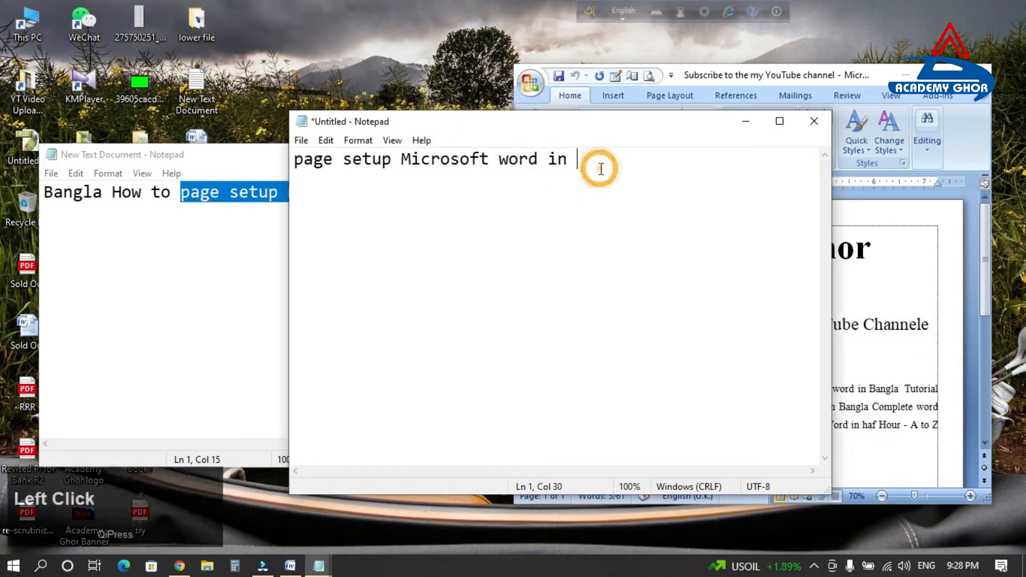
{"action": "key", "text": "super+v"}
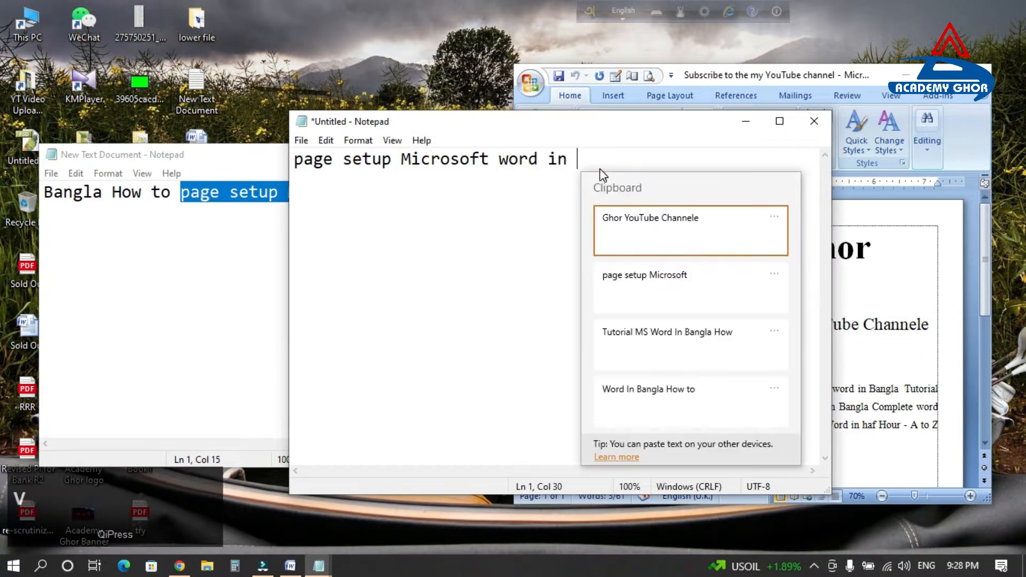
{"action": "scroll", "coordinate": [700, 348], "scroll_direction": "down", "scroll_amount": 1}
{"action": "scroll", "coordinate": [700, 350], "scroll_direction": "up", "scroll_amount": 1}
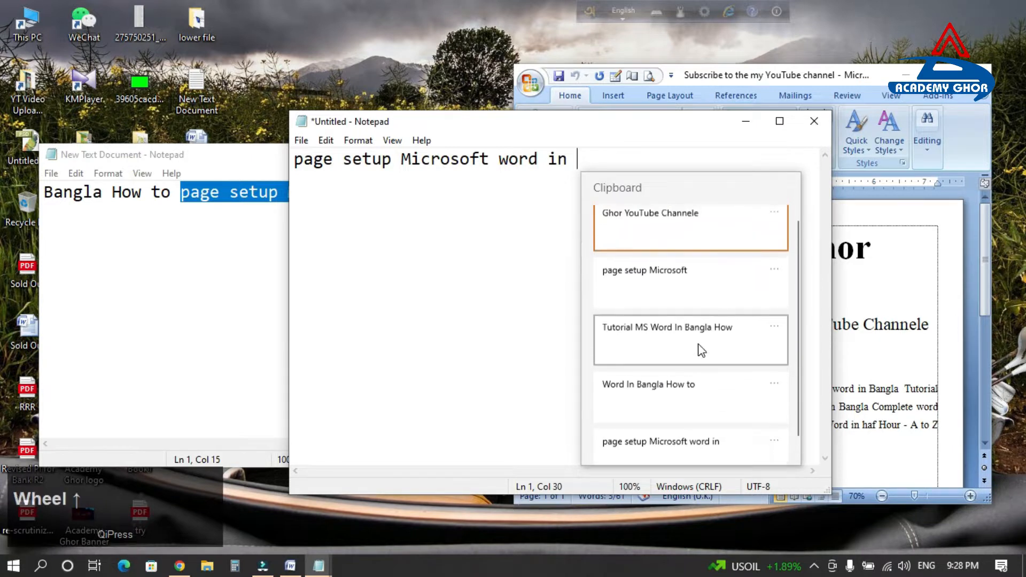
{"action": "scroll", "coordinate": [709, 368], "scroll_direction": "down", "scroll_amount": 1}
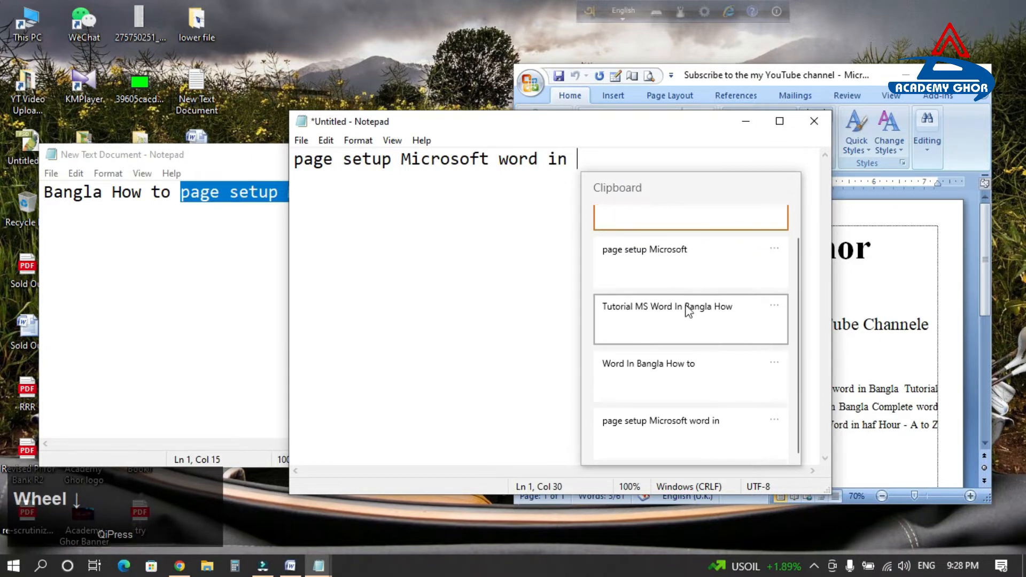
{"action": "left_click_drag", "start_coordinate": [688, 184], "coordinate": [784, 182]}
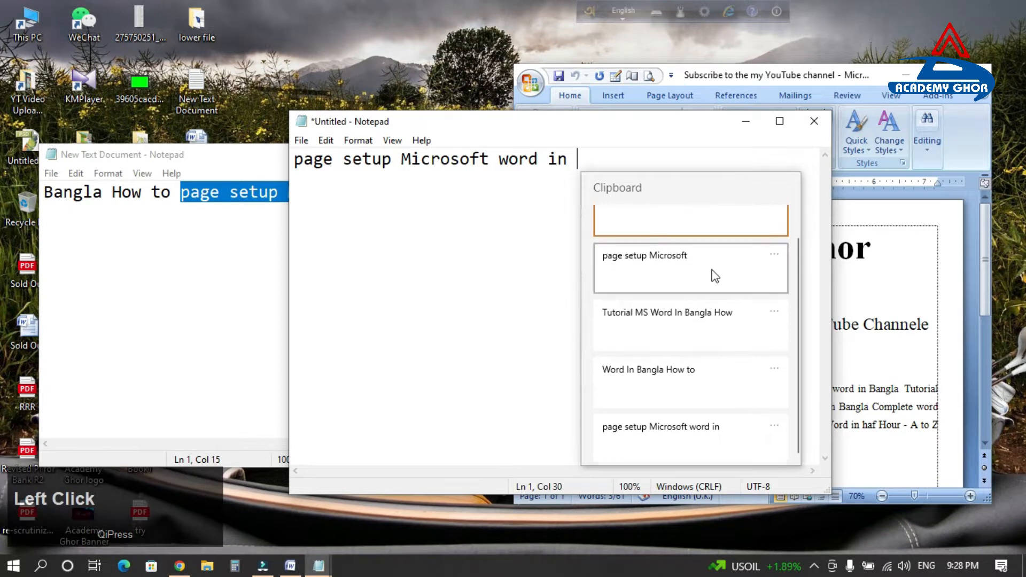
{"action": "scroll", "coordinate": [758, 286], "scroll_direction": "up", "scroll_amount": 1}
{"action": "left_click", "coordinate": [758, 278]}
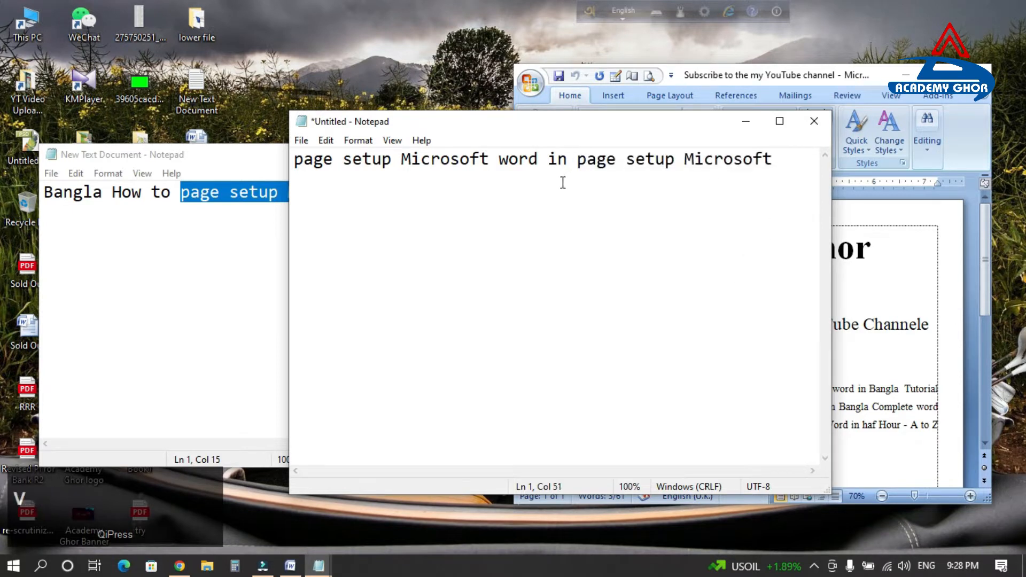
Pin the entry "page setup Microsoft" in the clipboard history and paste it once more on the same line of the note
{"action": "key", "text": "super+v"}
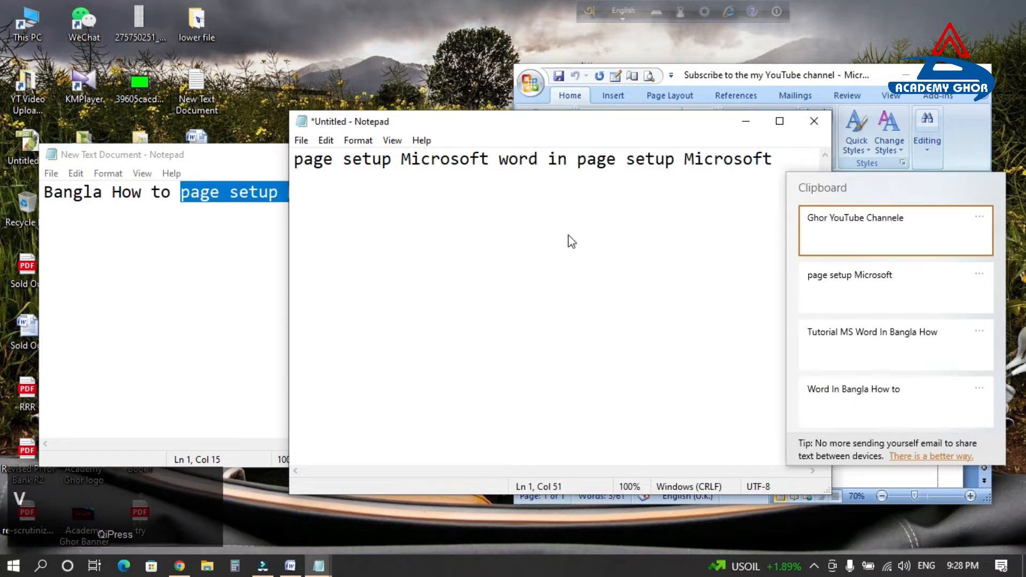
{"action": "left_click", "coordinate": [983, 275]}
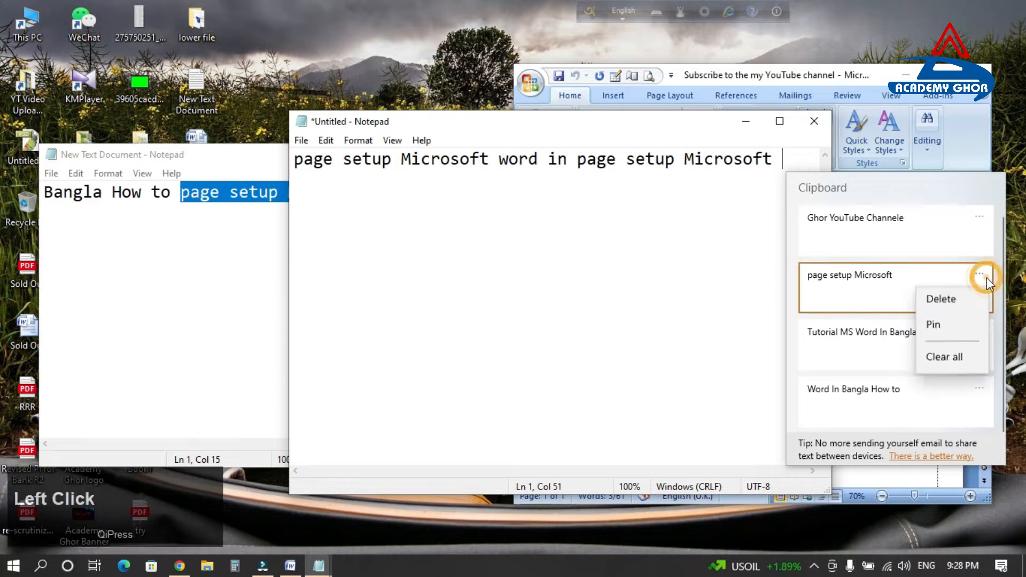
{"action": "left_click", "coordinate": [954, 331]}
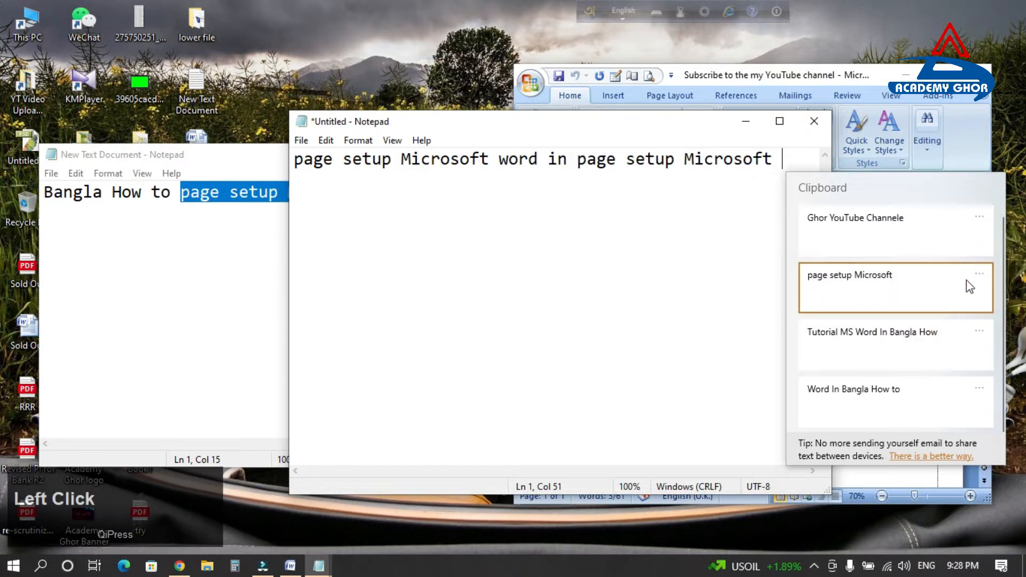
{"action": "left_click", "coordinate": [924, 276]}
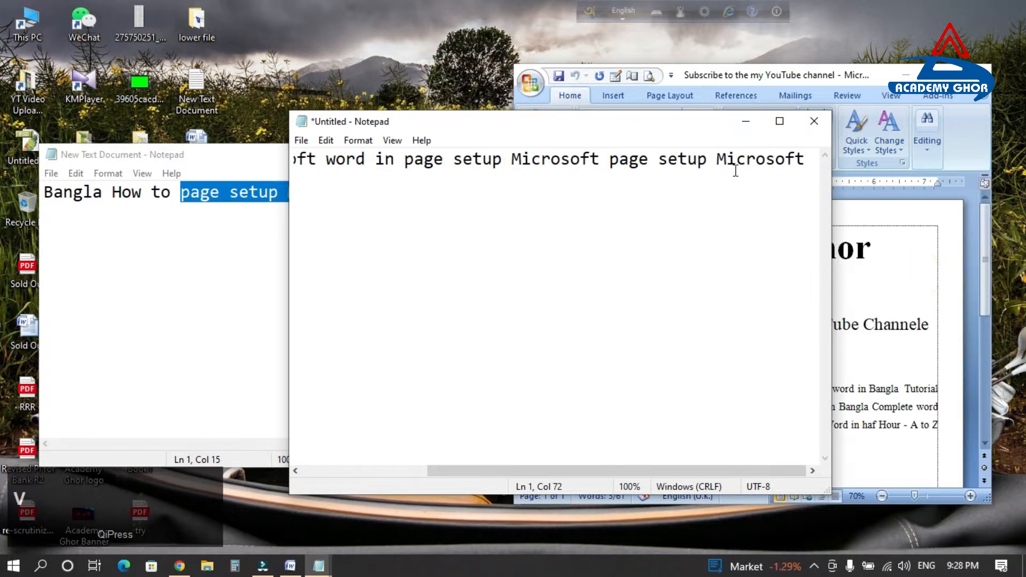
Start a second line in the untitled note and paste the clipboard history entry "Word In Bangla How to" there
{"action": "key", "text": "Return"}
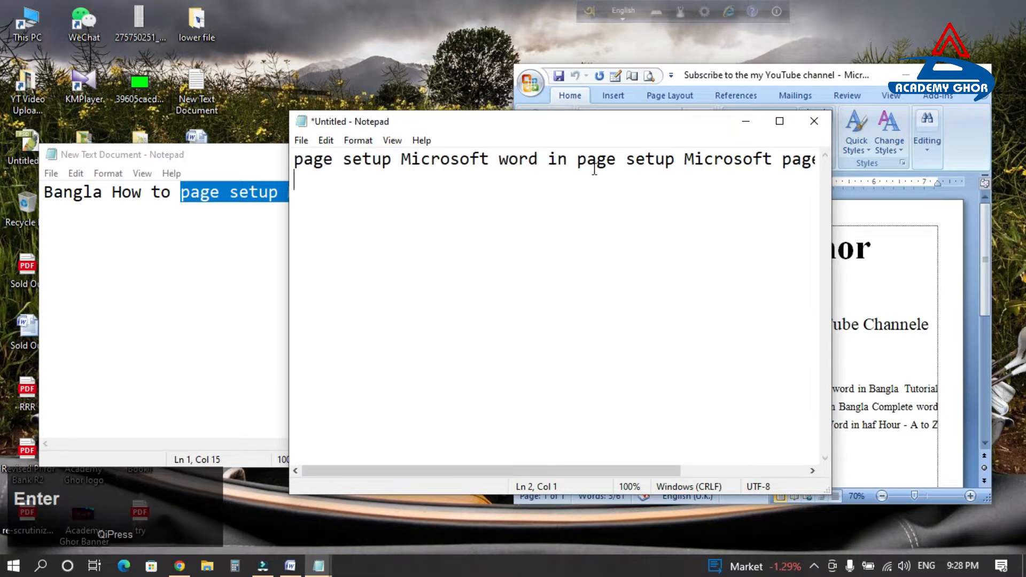
{"action": "key", "text": "super"}
{"action": "key", "text": "super+v"}
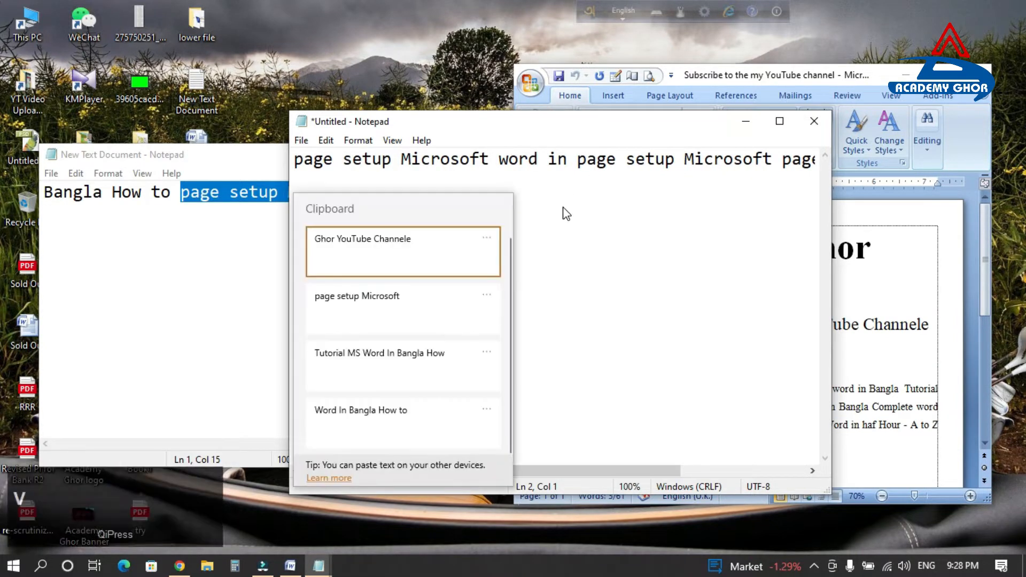
{"action": "left_click", "coordinate": [417, 410]}
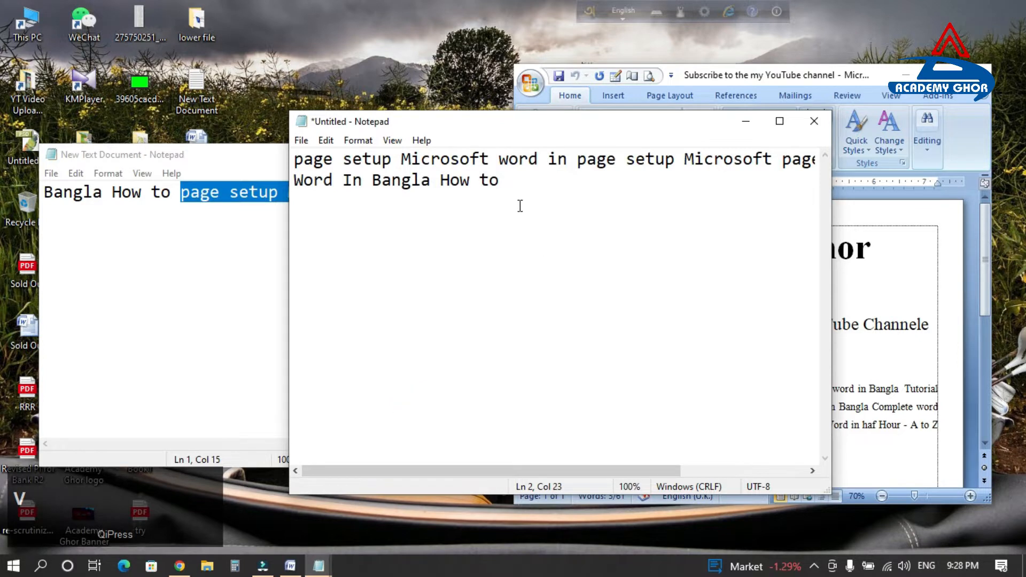
Move the untitled Notepad window aside and paste the clipboard history entry "Ghor YouTube Channele" at the end of the second line
{"action": "left_click_drag", "start_coordinate": [495, 122], "coordinate": [597, 121]}
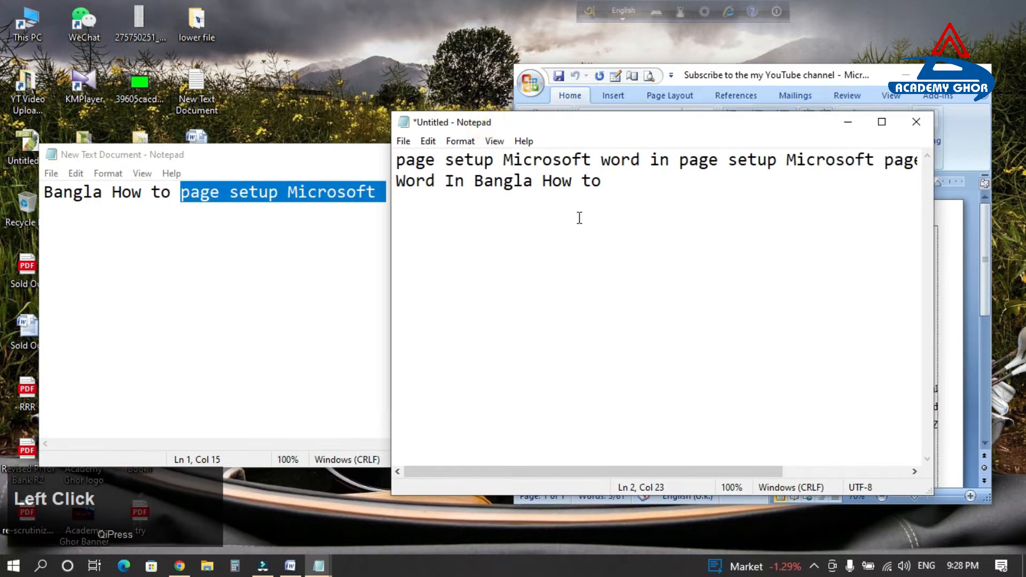
{"action": "key", "text": "super+v"}
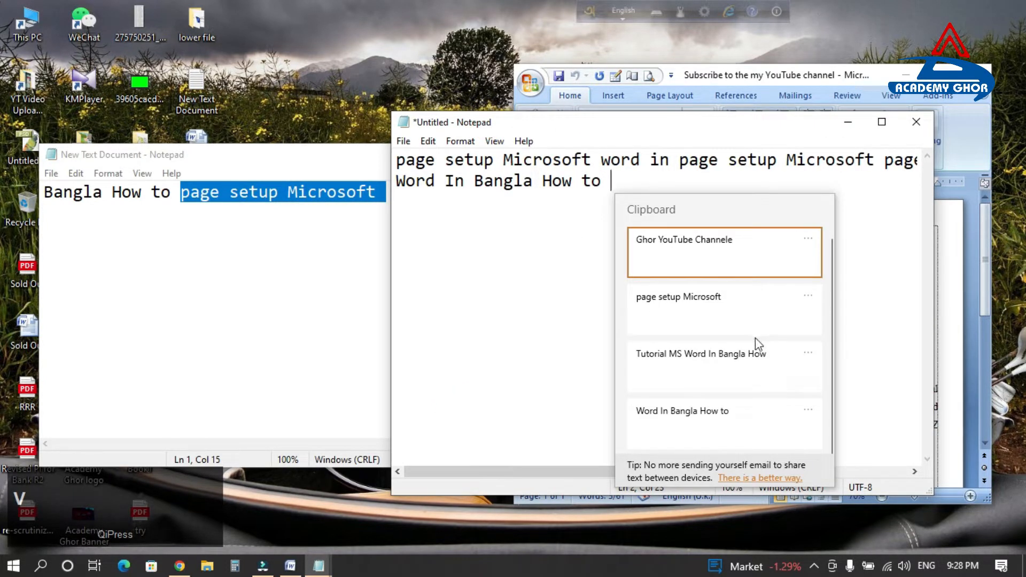
{"action": "left_click", "coordinate": [809, 355]}
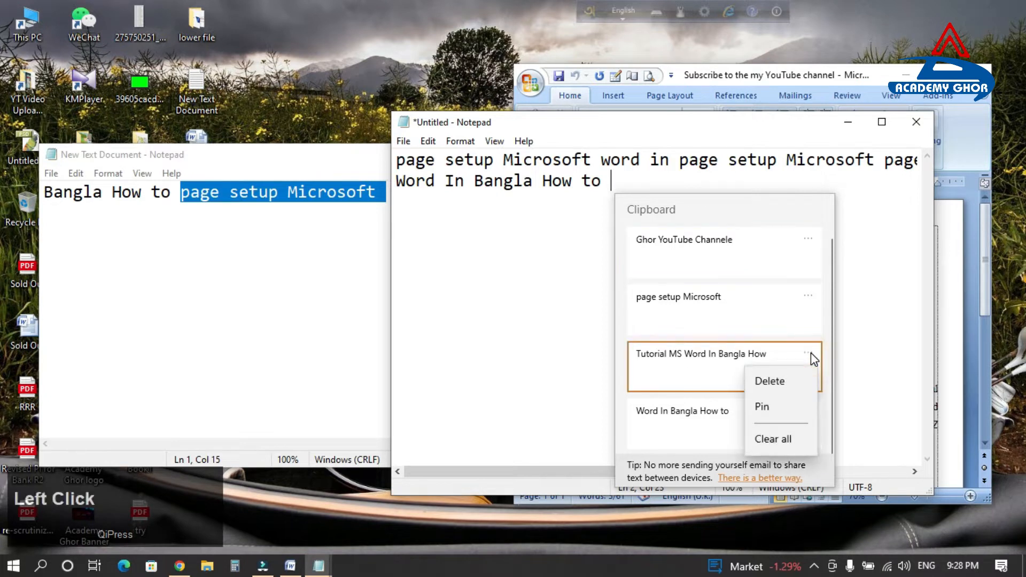
{"action": "left_click", "coordinate": [727, 243]}
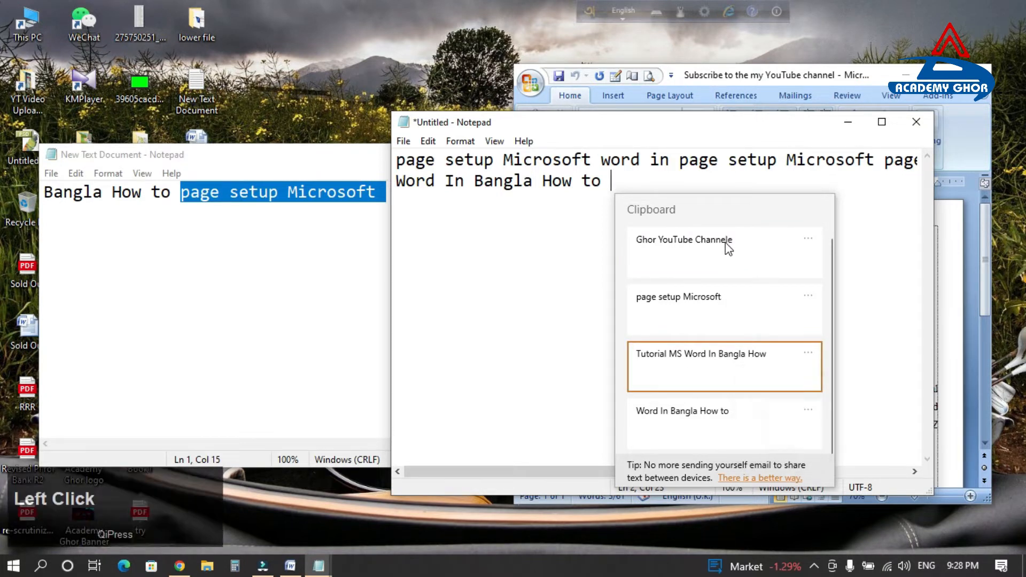
{"action": "left_click", "coordinate": [727, 244]}
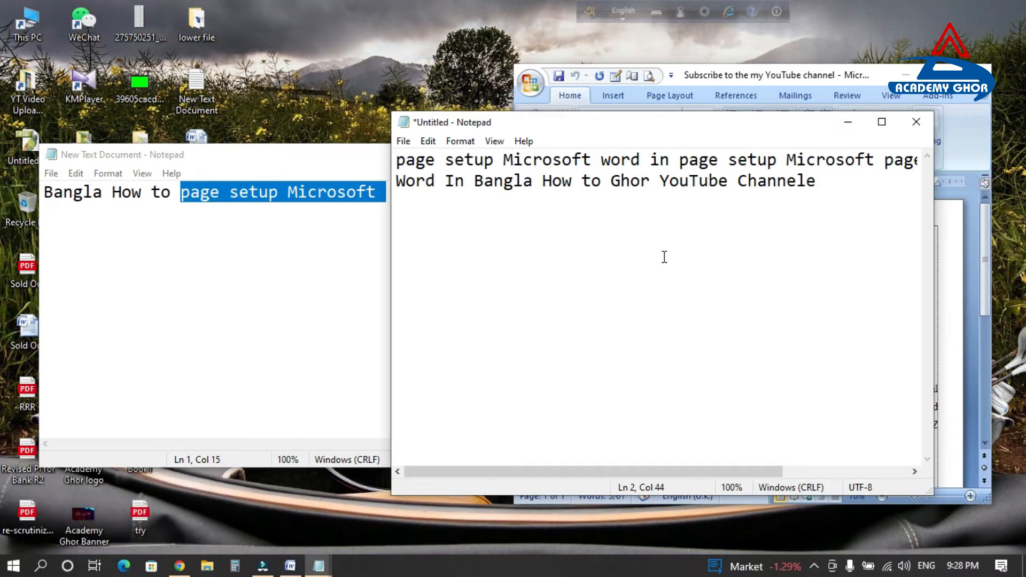
Break the note's first line before its last "page setup Microsoft" to put that snippet on its own line
{"action": "left_click_drag", "start_coordinate": [817, 183], "coordinate": [397, 160]}
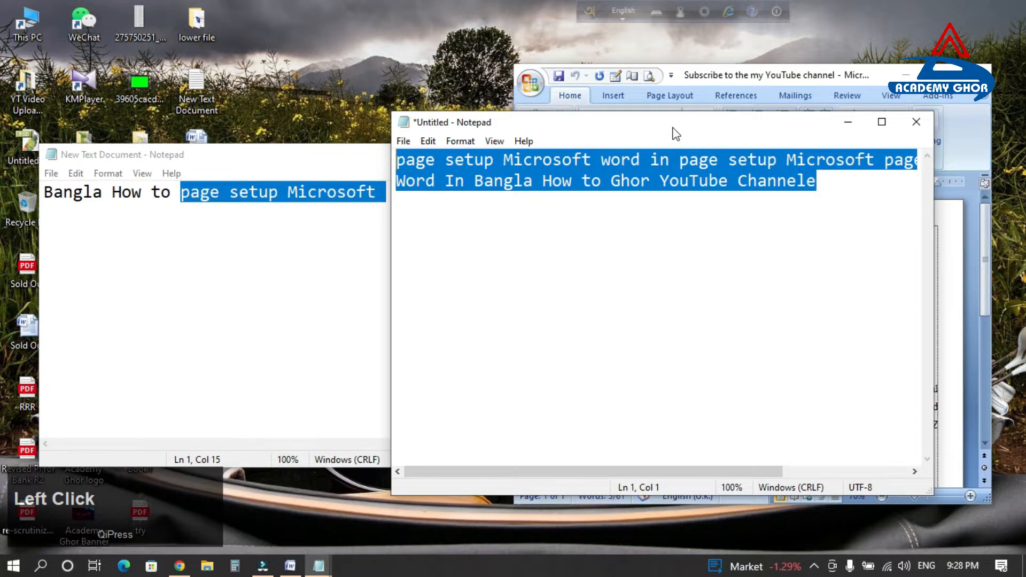
{"action": "left_click_drag", "start_coordinate": [672, 130], "coordinate": [511, 131]}
{"action": "scroll", "coordinate": [561, 199], "scroll_direction": "down", "scroll_amount": 2, "text": "ctrl"}
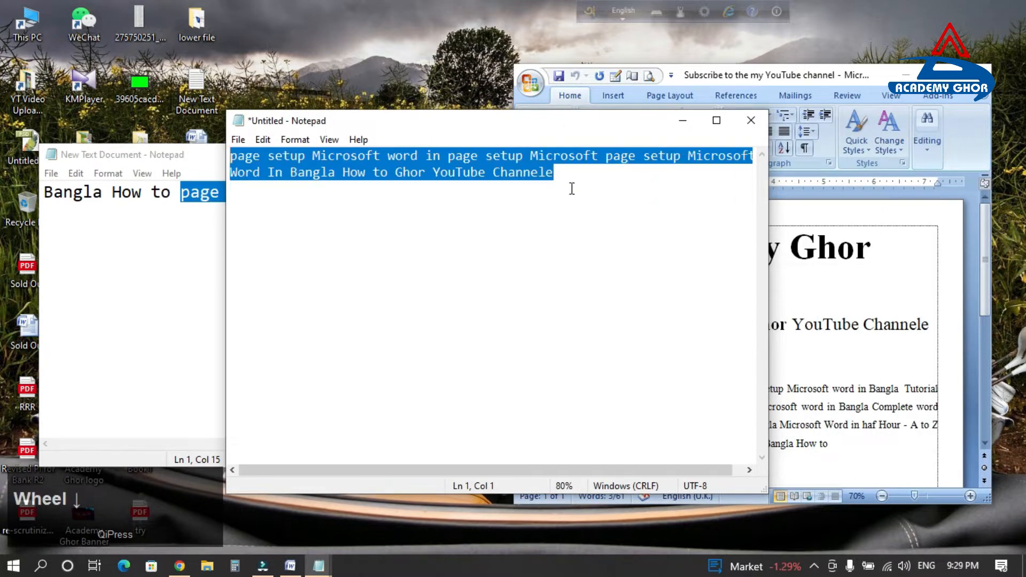
{"action": "left_click", "coordinate": [601, 159]}
{"action": "key", "text": "Return"}
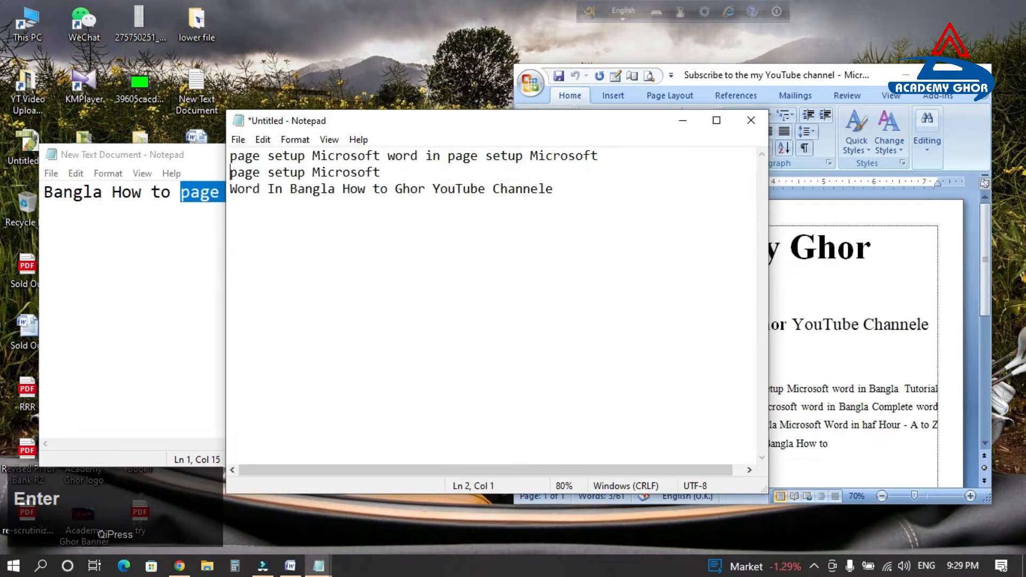
Paste the clipboard history entry "page setup Microsoft word in" at the start of the untitled note's second line
{"action": "key", "text": "super+v"}
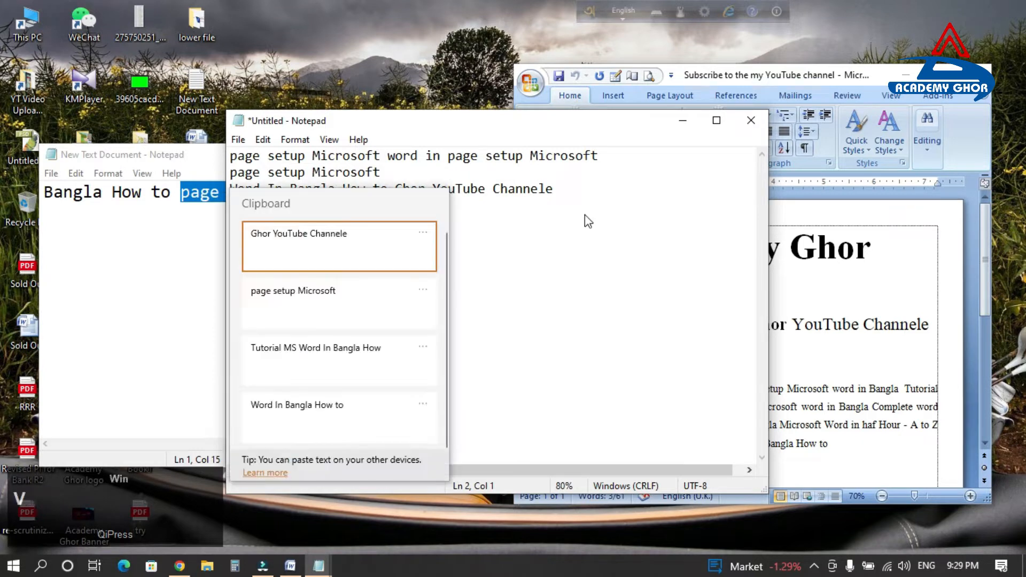
{"action": "scroll", "coordinate": [348, 388], "scroll_direction": "down", "scroll_amount": 1}
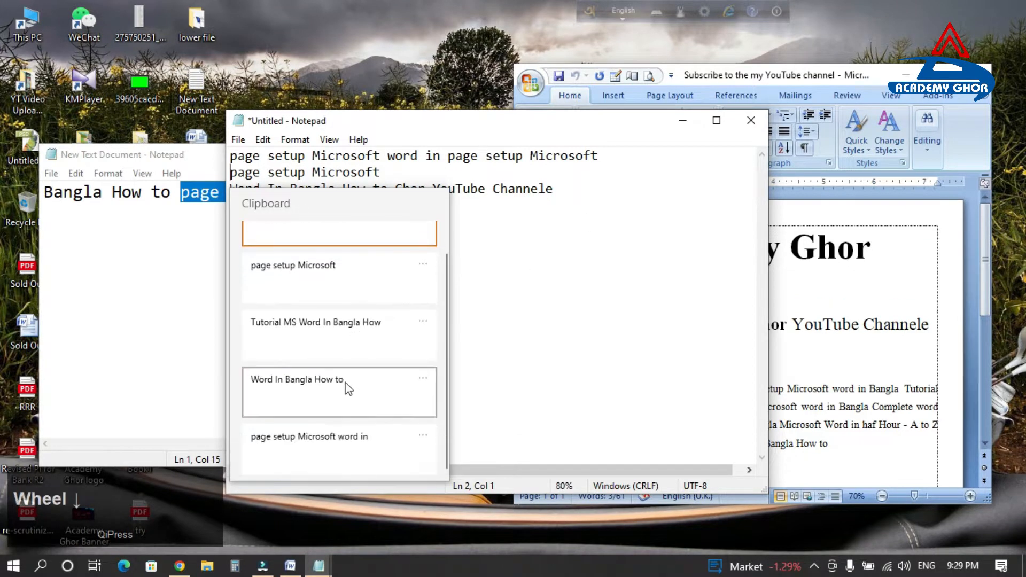
{"action": "left_click", "coordinate": [337, 450]}
Start a fourth line in the untitled note and paste the clipboard history entry "Word In Bangla How to" there
{"action": "left_click", "coordinate": [586, 189]}
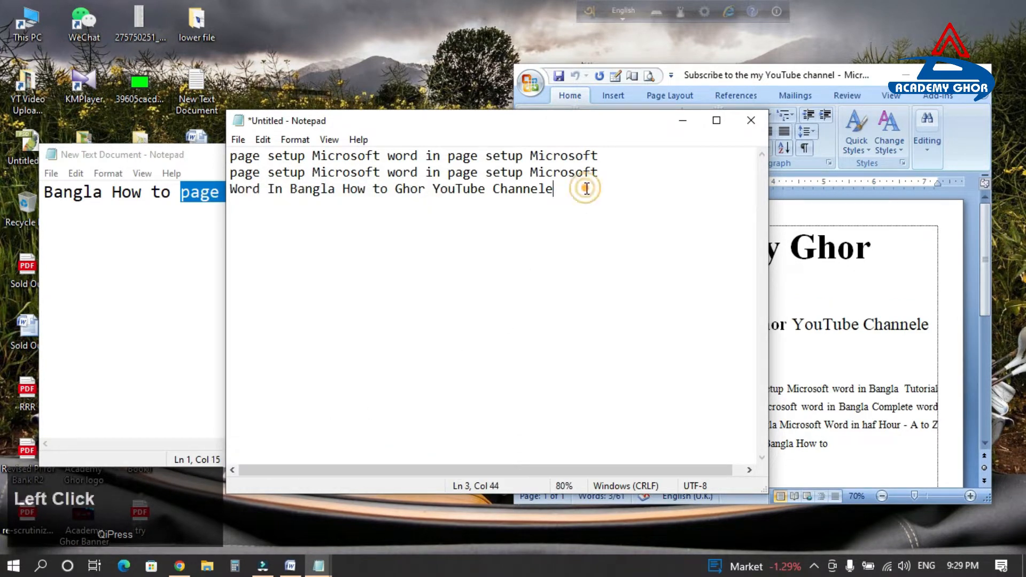
{"action": "key", "text": "Return"}
{"action": "key", "text": "super+v"}
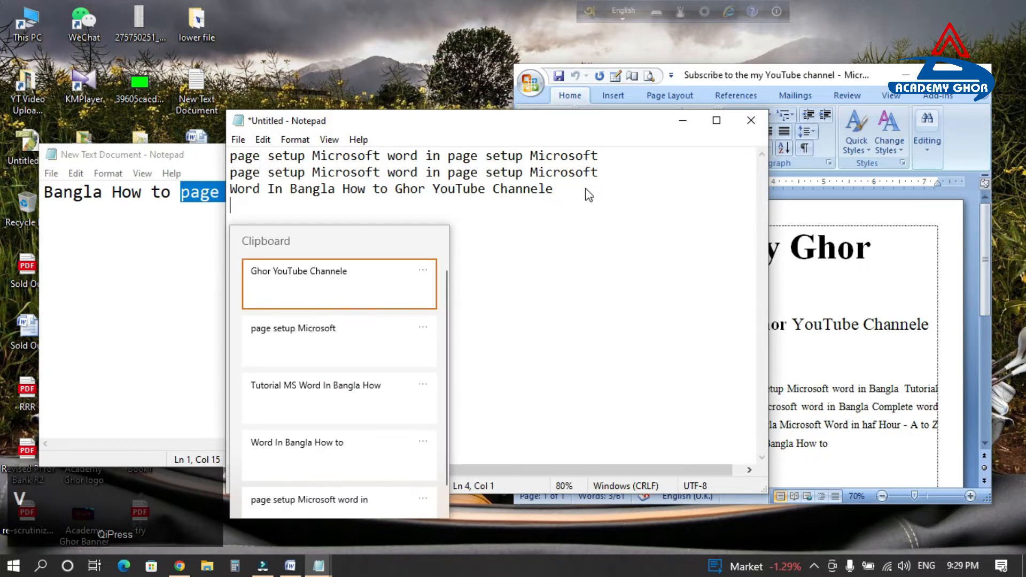
{"action": "scroll", "coordinate": [347, 435], "scroll_direction": "down", "scroll_amount": 1}
{"action": "left_click", "coordinate": [346, 435]}
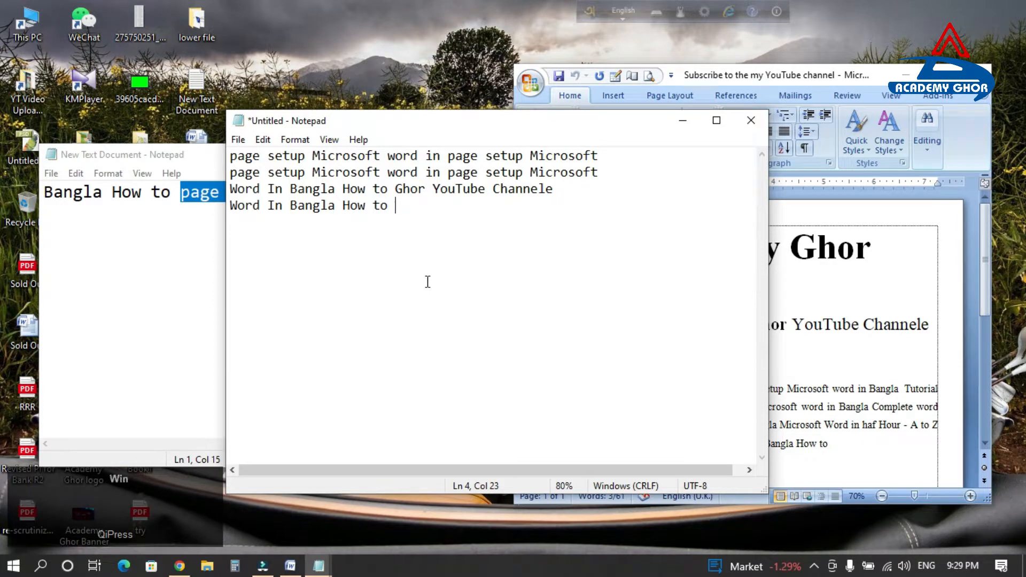
Look through the saved entries in the clipboard history and close it without pasting
{"action": "key", "text": "super+v"}
{"action": "scroll", "coordinate": [476, 348], "scroll_direction": "down", "scroll_amount": 1}
{"action": "scroll", "coordinate": [483, 352], "scroll_direction": "down", "scroll_amount": 1}
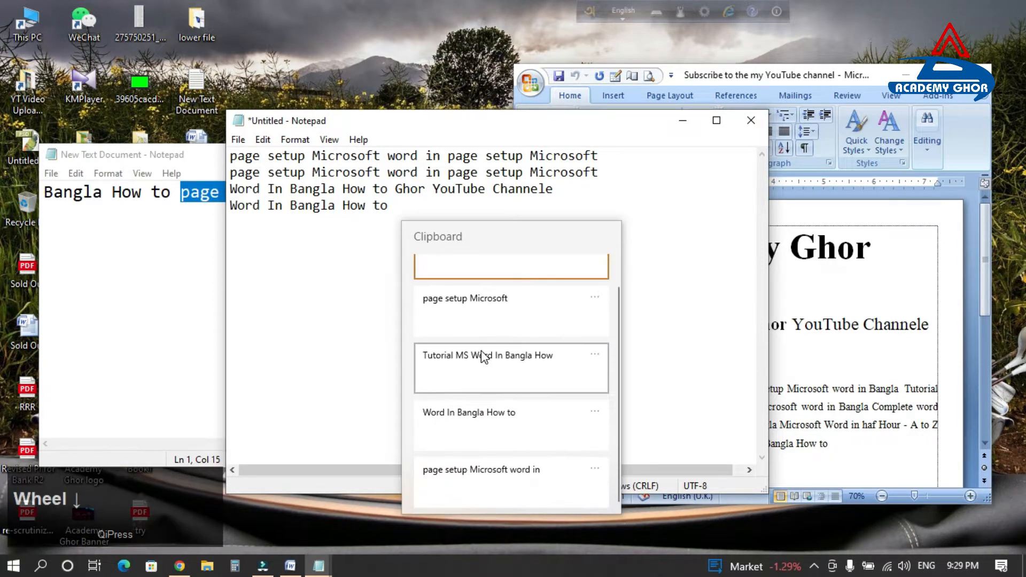
{"action": "scroll", "coordinate": [534, 300], "scroll_direction": "up", "scroll_amount": 1}
{"action": "scroll", "coordinate": [600, 314], "scroll_direction": "down", "scroll_amount": 1}
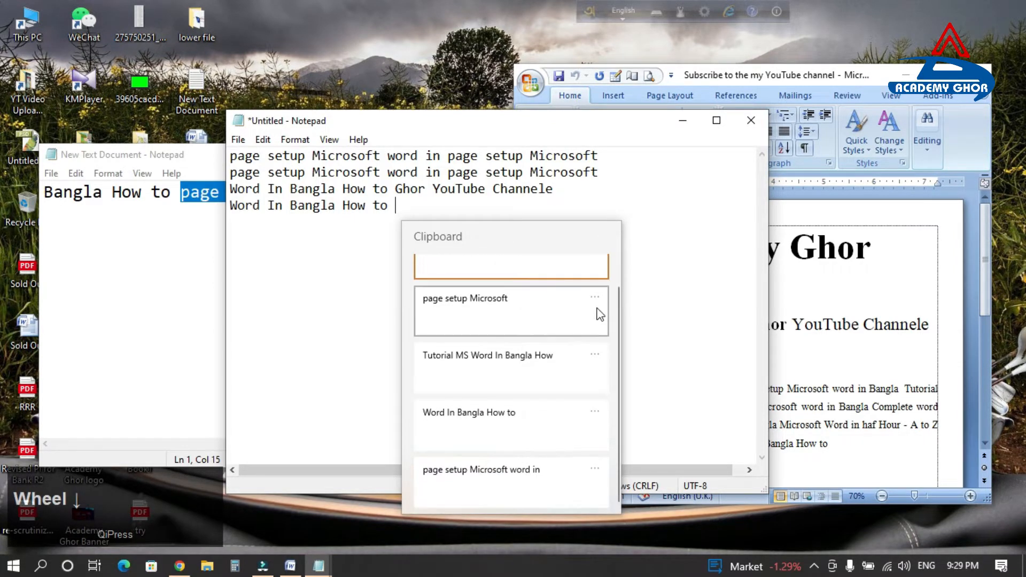
{"action": "left_click", "coordinate": [652, 243]}
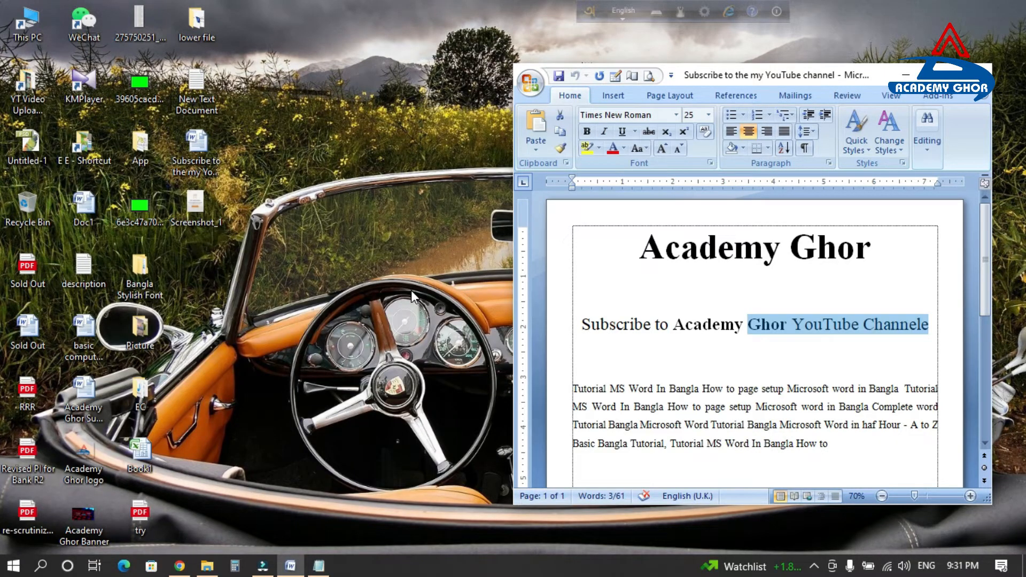
Create a second virtual desktop and switch to it
{"action": "left_click", "coordinate": [408, 277]}
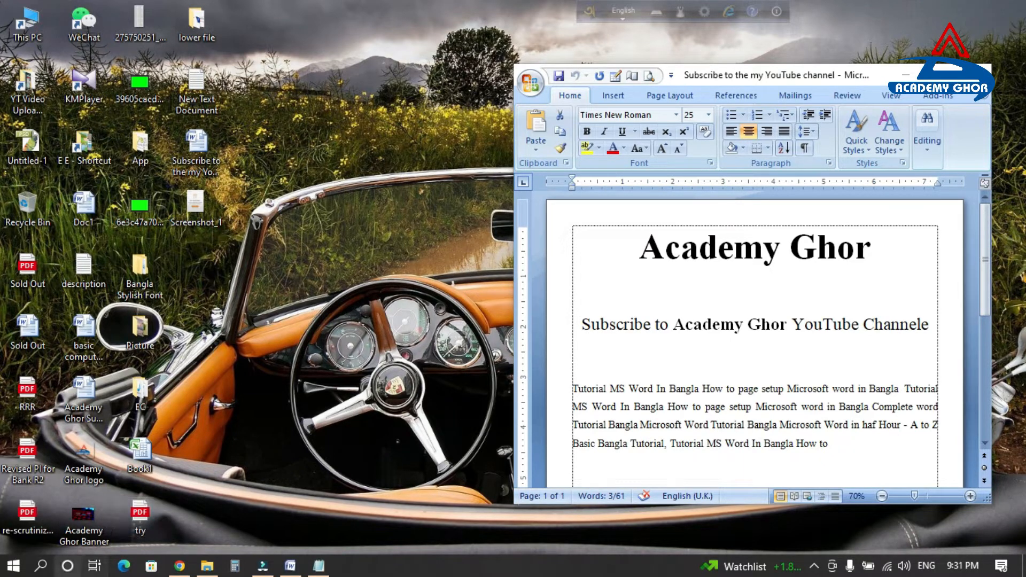
{"action": "left_click", "coordinate": [94, 566]}
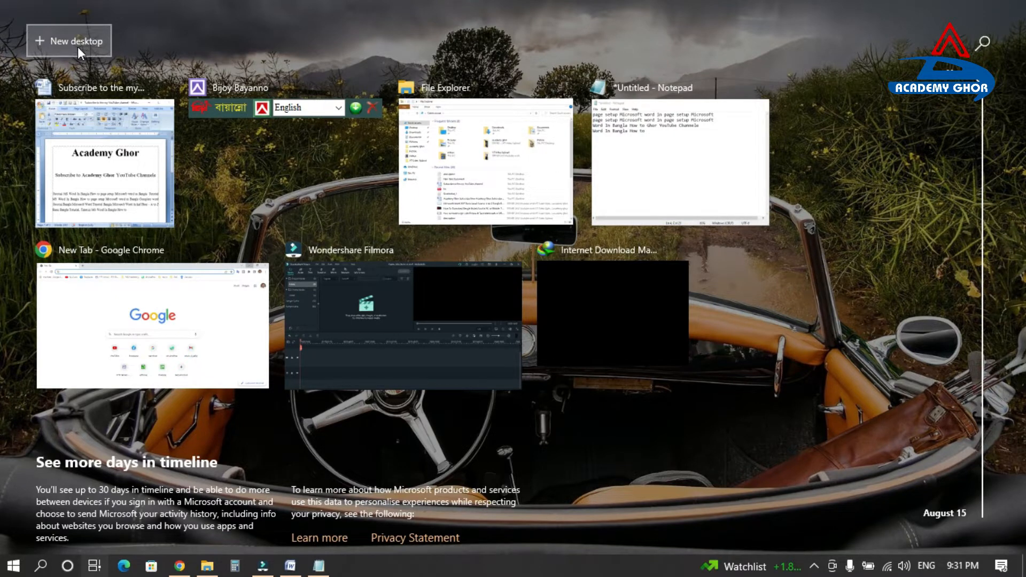
{"action": "left_click", "coordinate": [37, 40]}
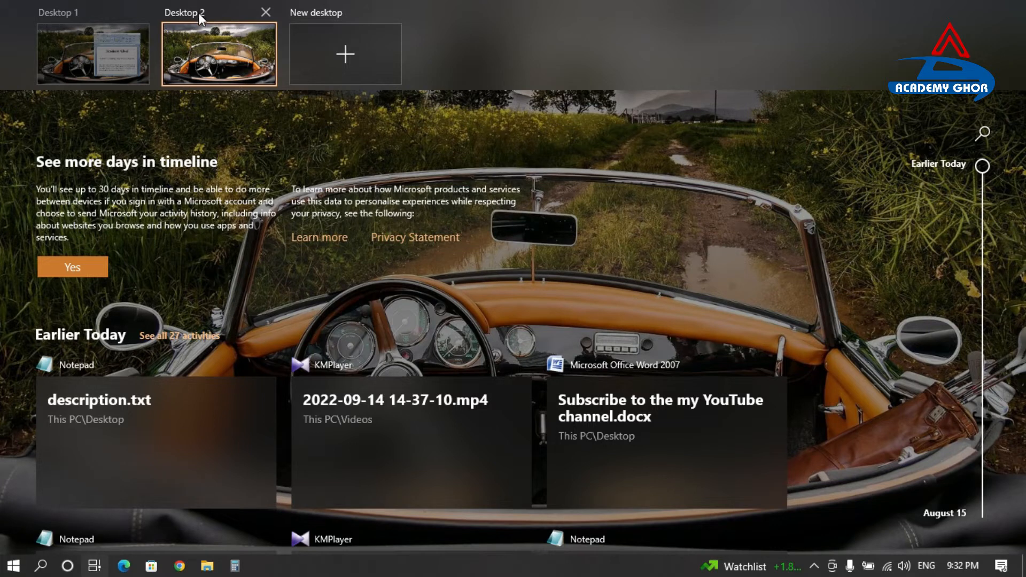
{"action": "left_click", "coordinate": [200, 43]}
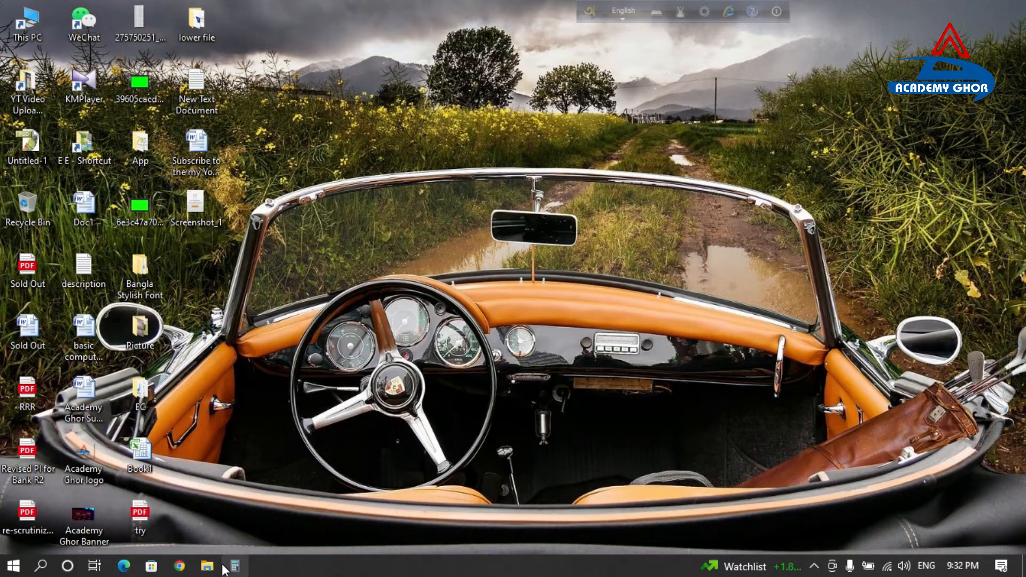
Return to Desktop 1, bring up the Chrome window and minimize it again
{"action": "left_click", "coordinate": [94, 566]}
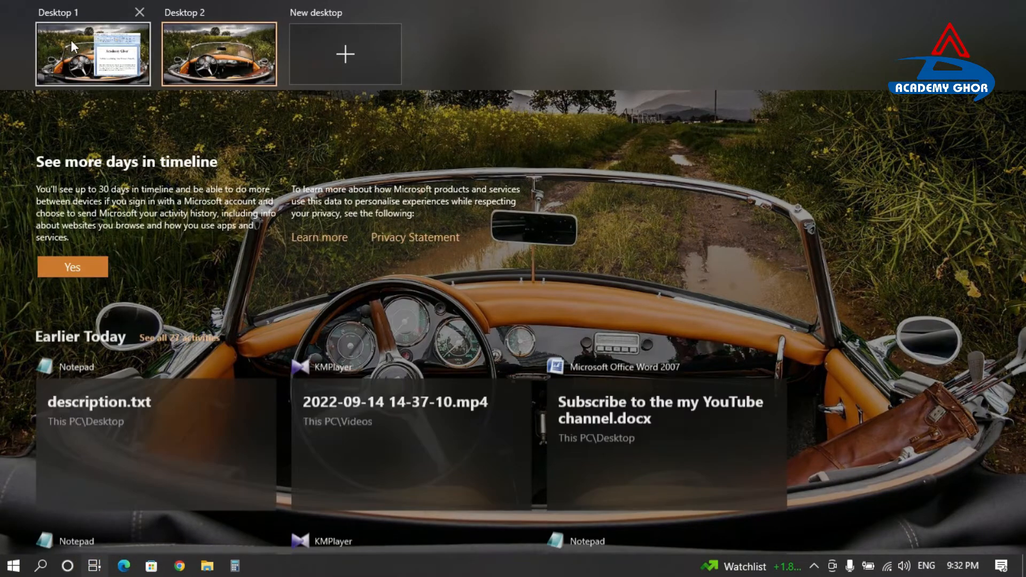
{"action": "left_click", "coordinate": [94, 60]}
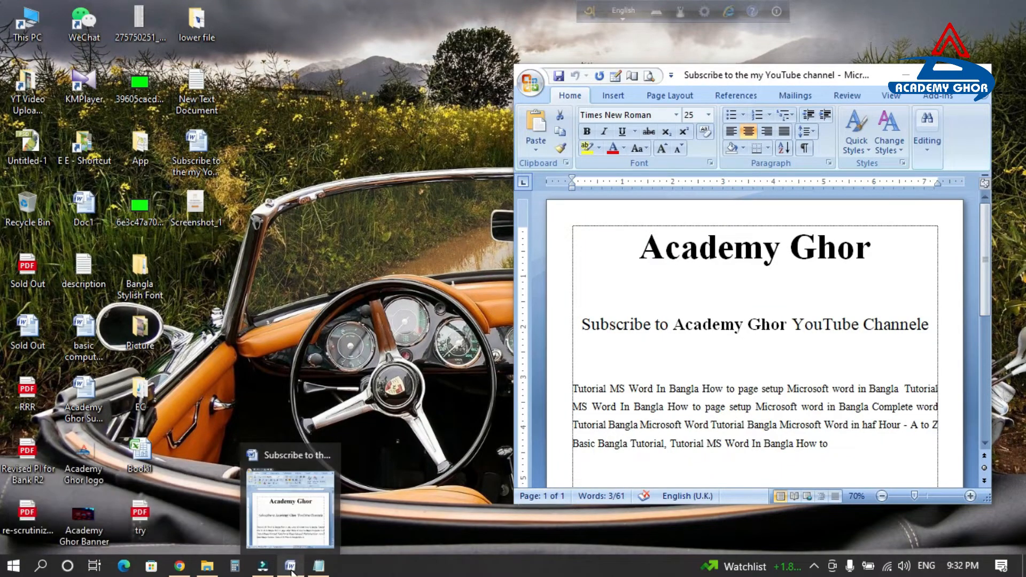
{"action": "left_click", "coordinate": [183, 572]}
{"action": "left_click", "coordinate": [939, 10]}
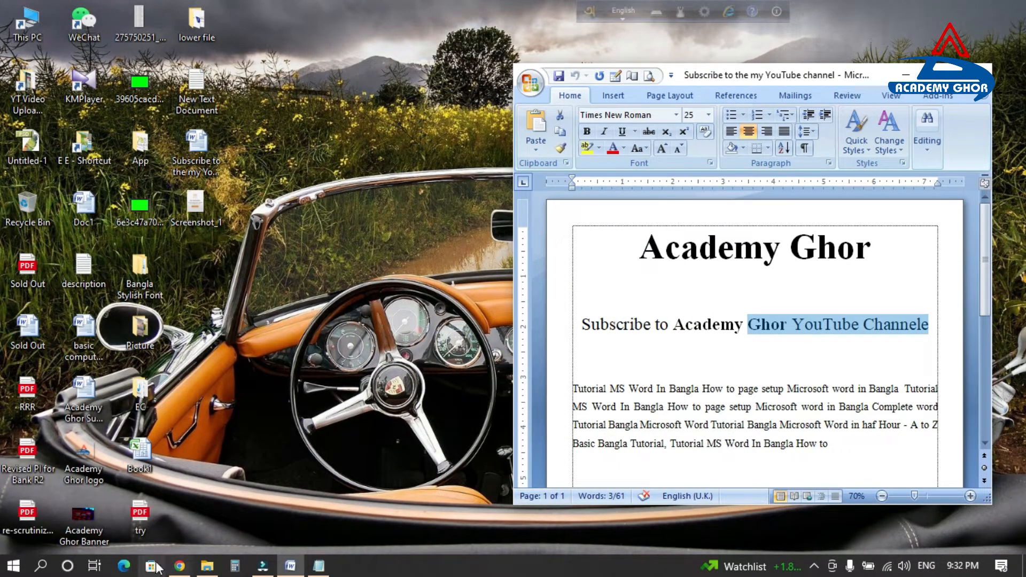
Switch to the empty Desktop 2 and back to Desktop 1
{"action": "left_click", "coordinate": [94, 566]}
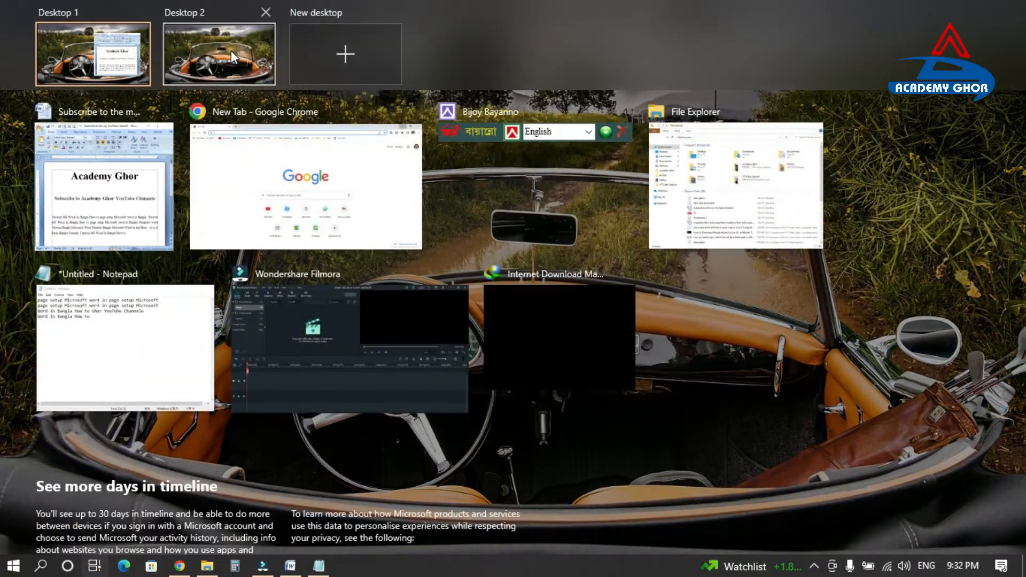
{"action": "left_click", "coordinate": [231, 50]}
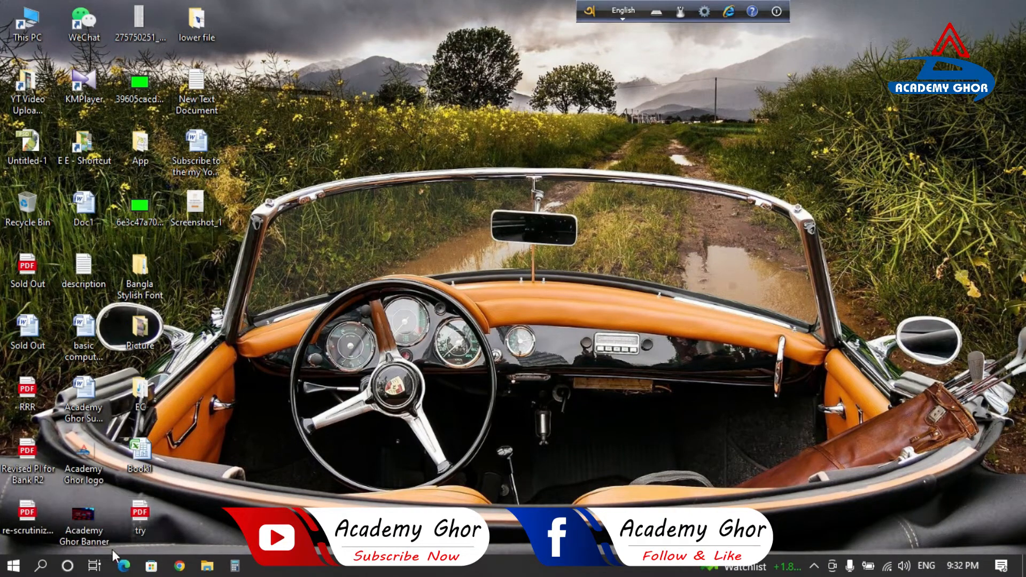
{"action": "left_click", "coordinate": [94, 565]}
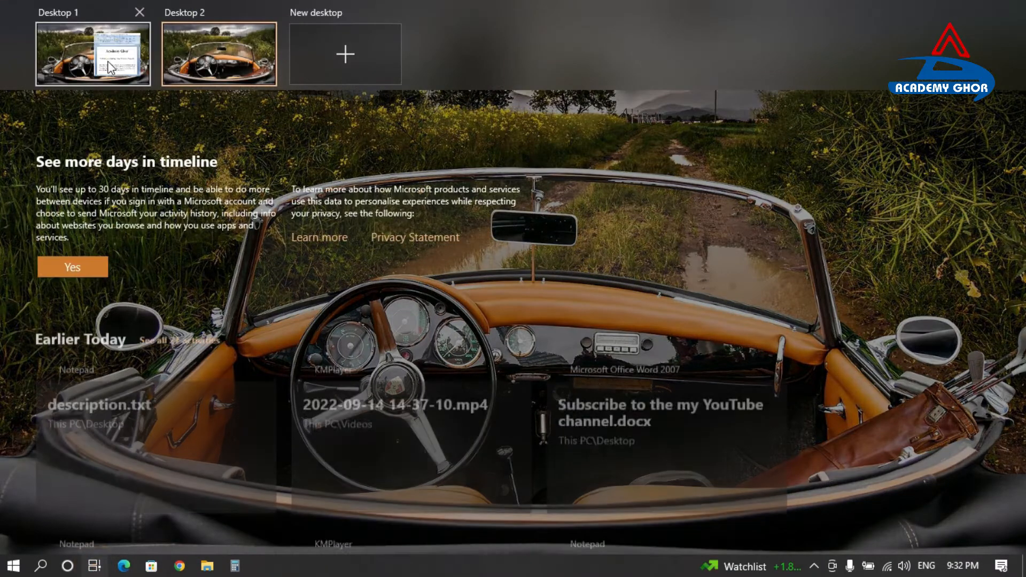
{"action": "left_click", "coordinate": [107, 59]}
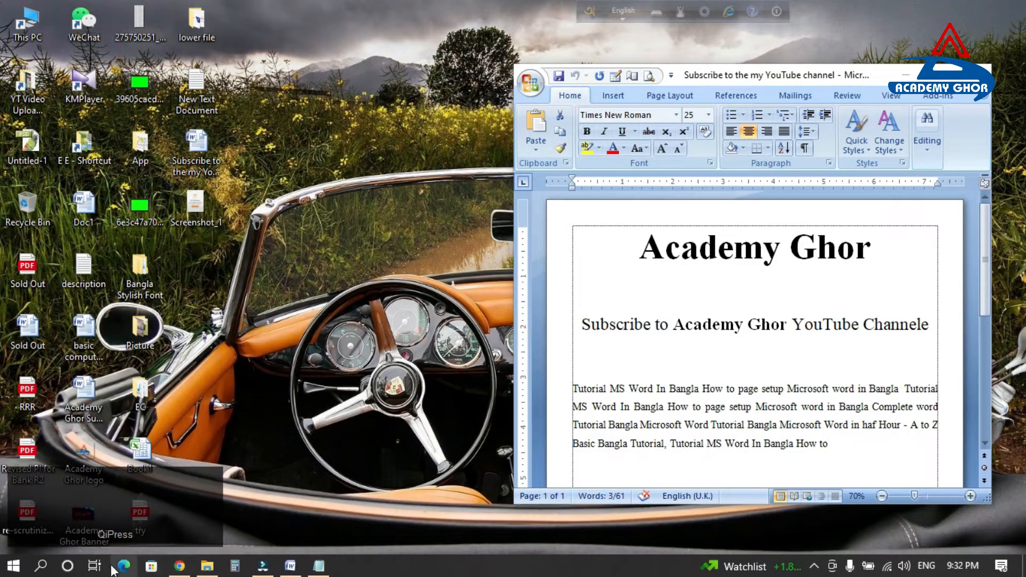
Remove Desktop 2 from the virtual desktops
{"action": "left_click", "coordinate": [95, 566]}
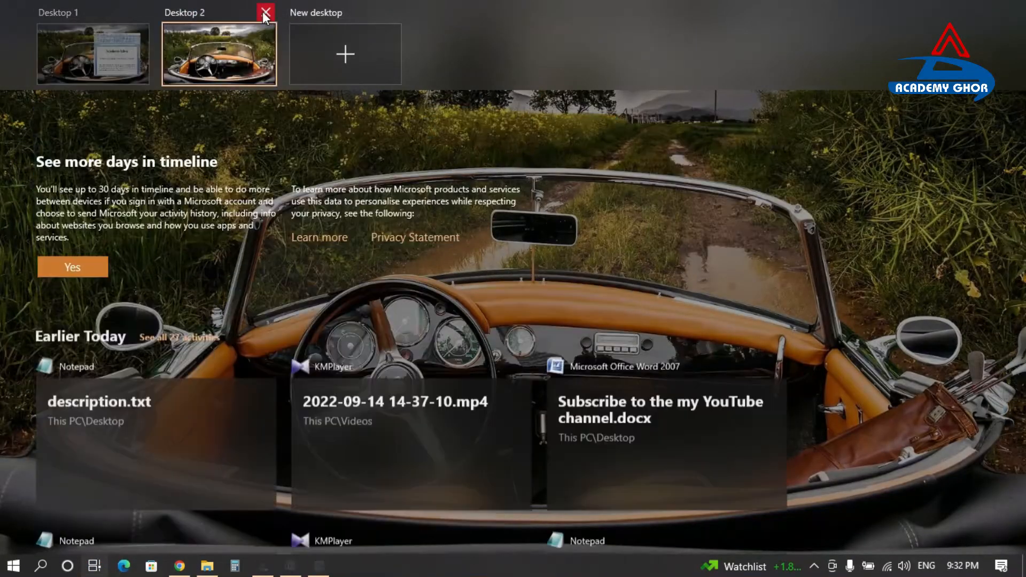
{"action": "left_click", "coordinate": [264, 12]}
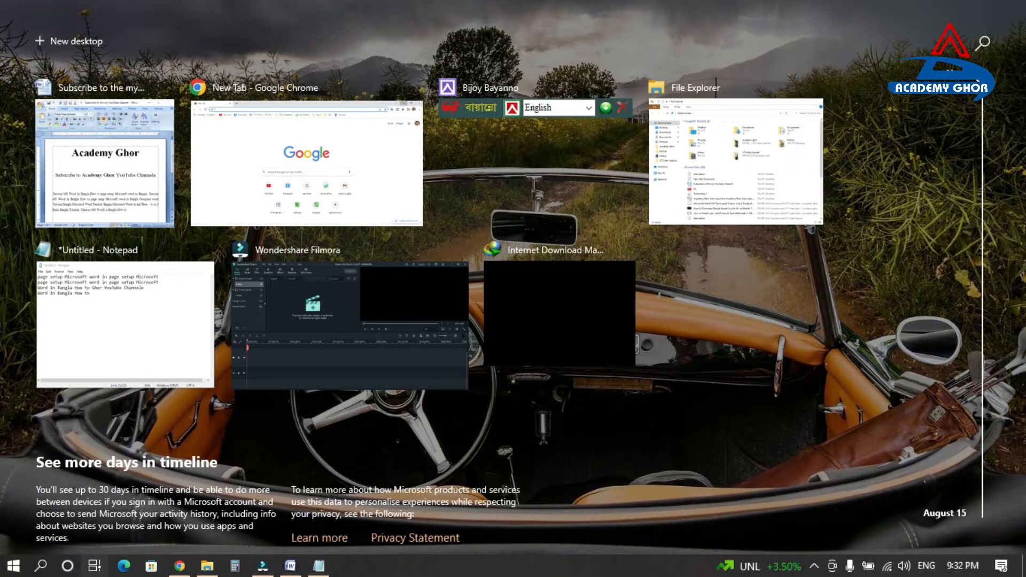
Examine the activity timeline in Task View, return to the desktop and bring up the open-windows overview once more
{"action": "scroll", "coordinate": [982, 107], "scroll_direction": "down", "scroll_amount": 5}
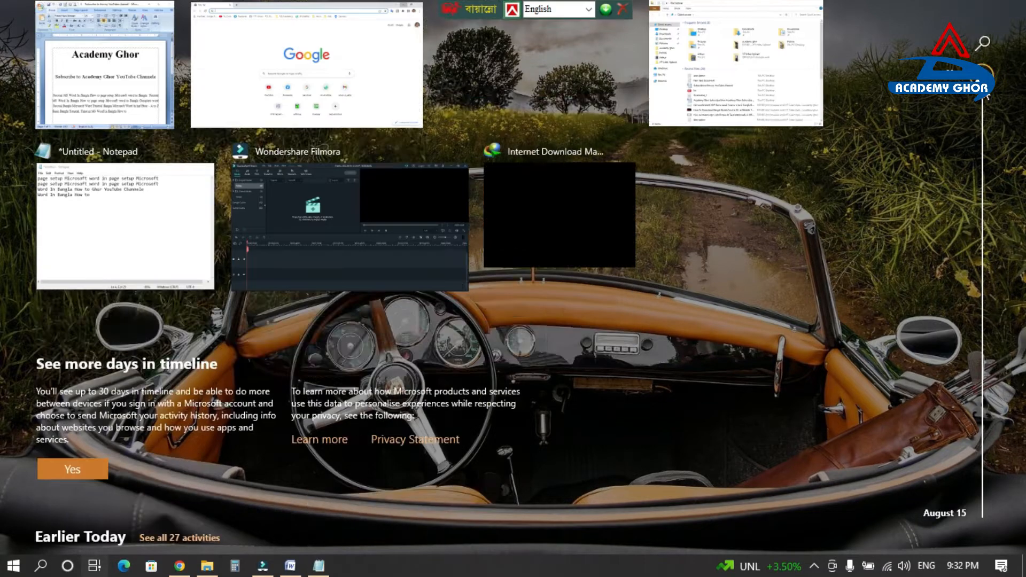
{"action": "left_click_drag", "start_coordinate": [981, 113], "coordinate": [978, 80]}
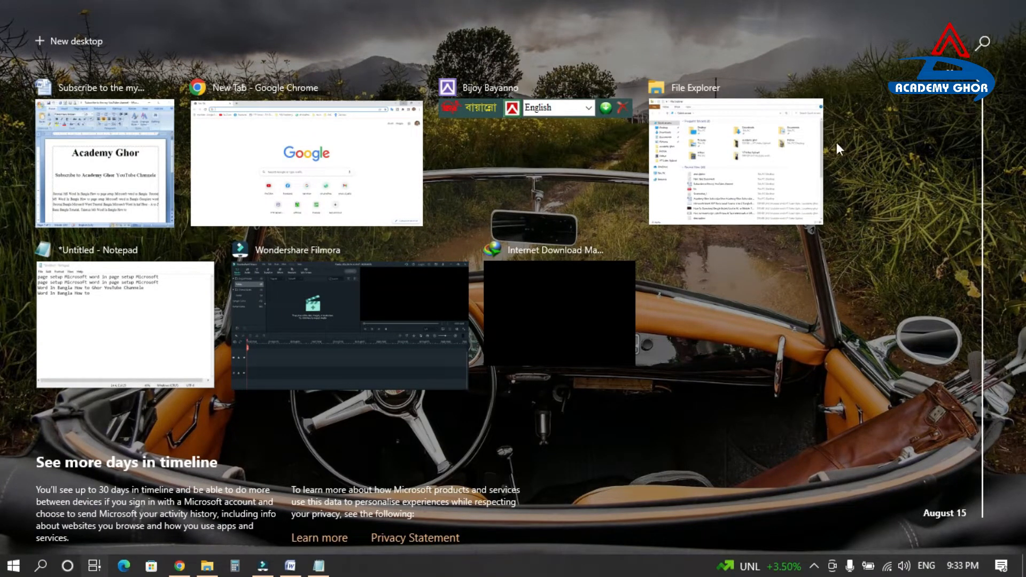
{"action": "left_click", "coordinate": [274, 5]}
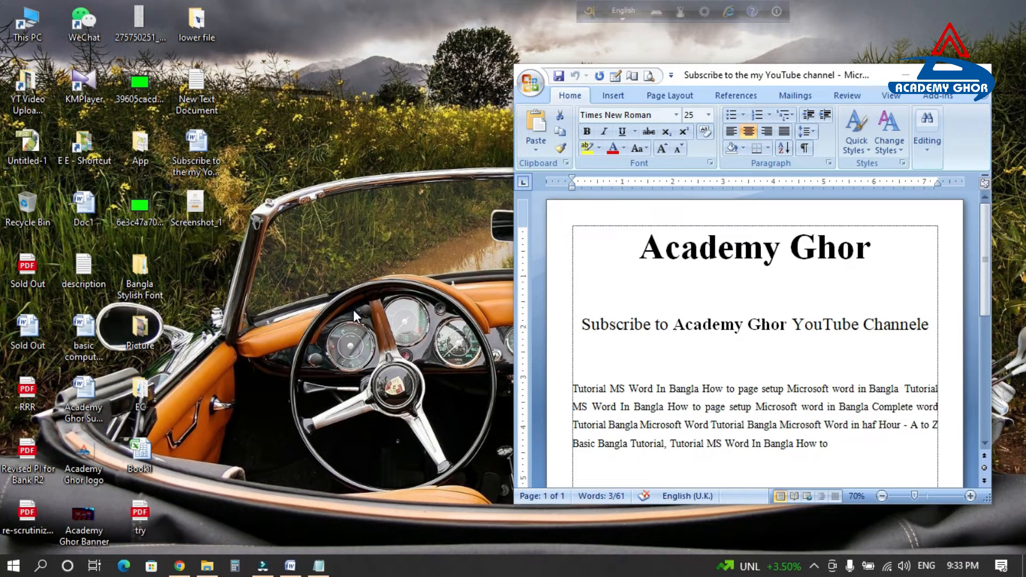
{"action": "key", "text": "super+Tab"}
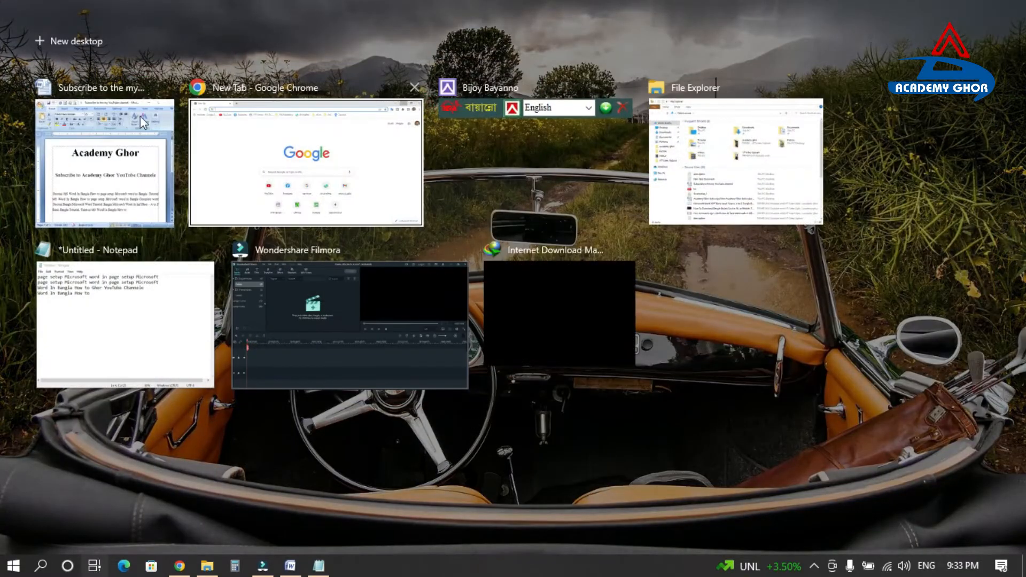
{"action": "left_click", "coordinate": [883, 2]}
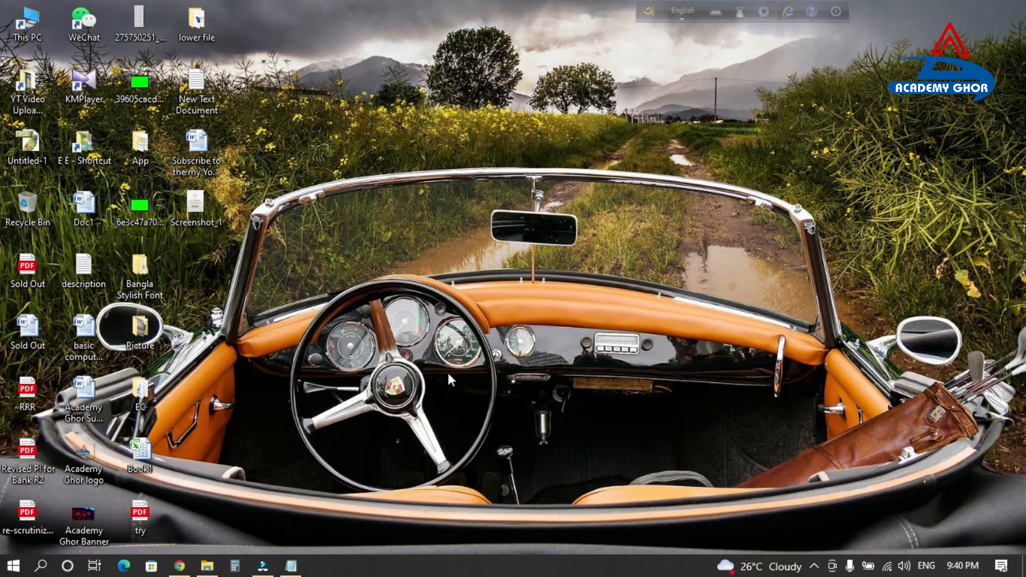
Search Windows for "key", open the On-Screen Keyboard and move it to the lower part of the desktop
{"action": "left_click", "coordinate": [48, 564]}
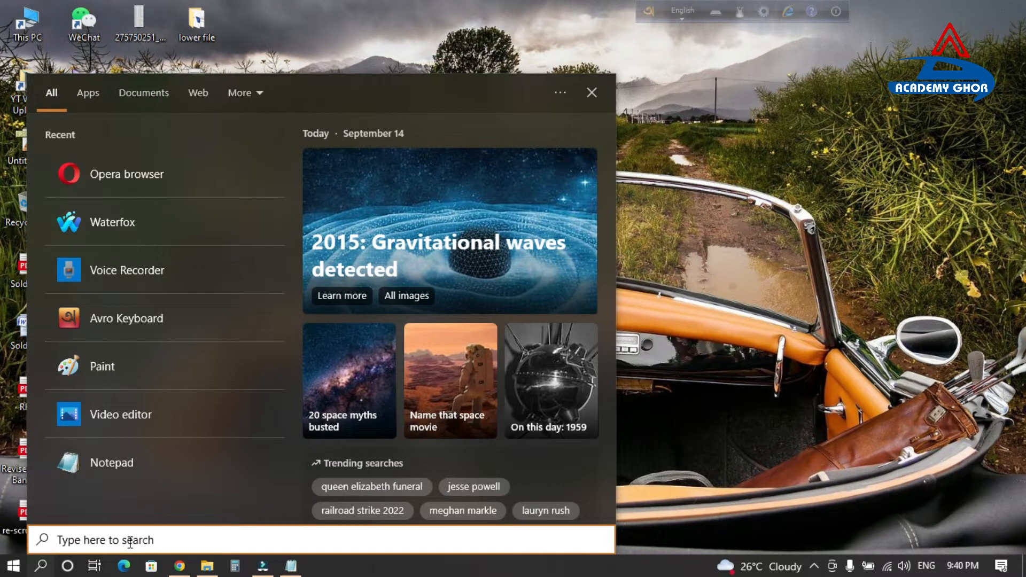
{"action": "type", "text": "key"}
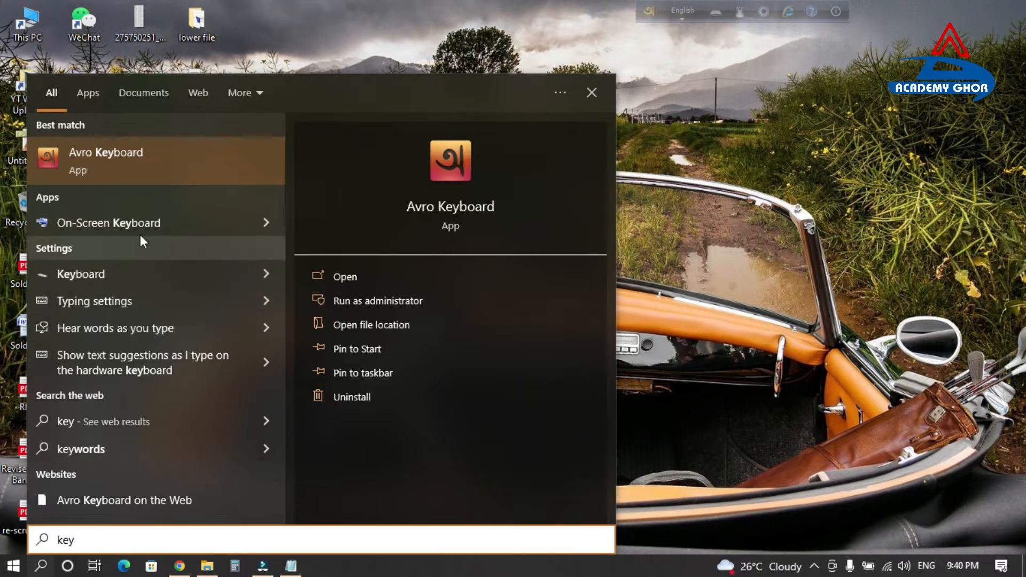
{"action": "left_click", "coordinate": [100, 223]}
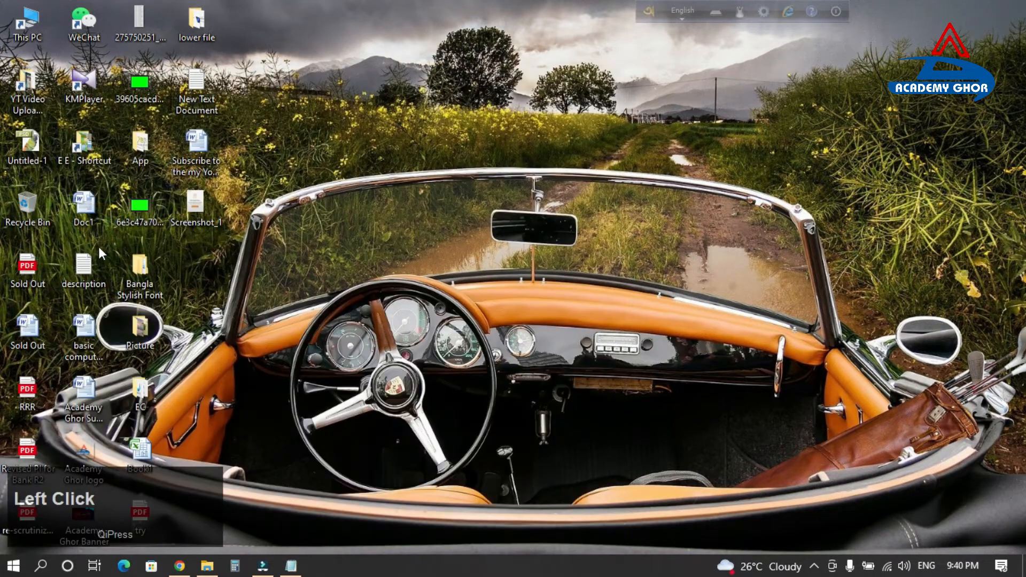
{"action": "left_click_drag", "start_coordinate": [489, 88], "coordinate": [595, 256]}
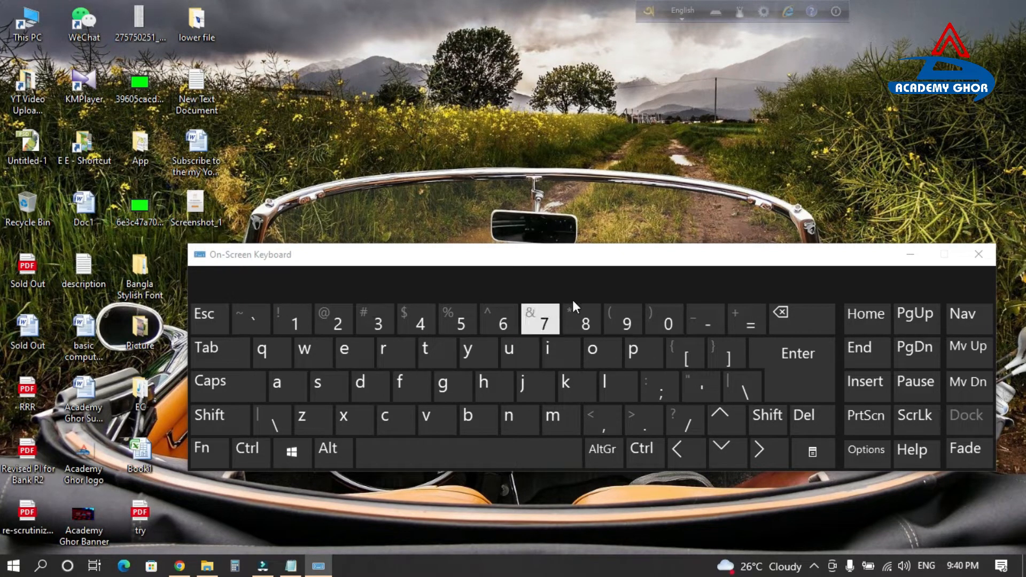
Switch the On-Screen Keyboard's number row to the F1–F12 function keys and back
{"action": "left_click", "coordinate": [207, 451]}
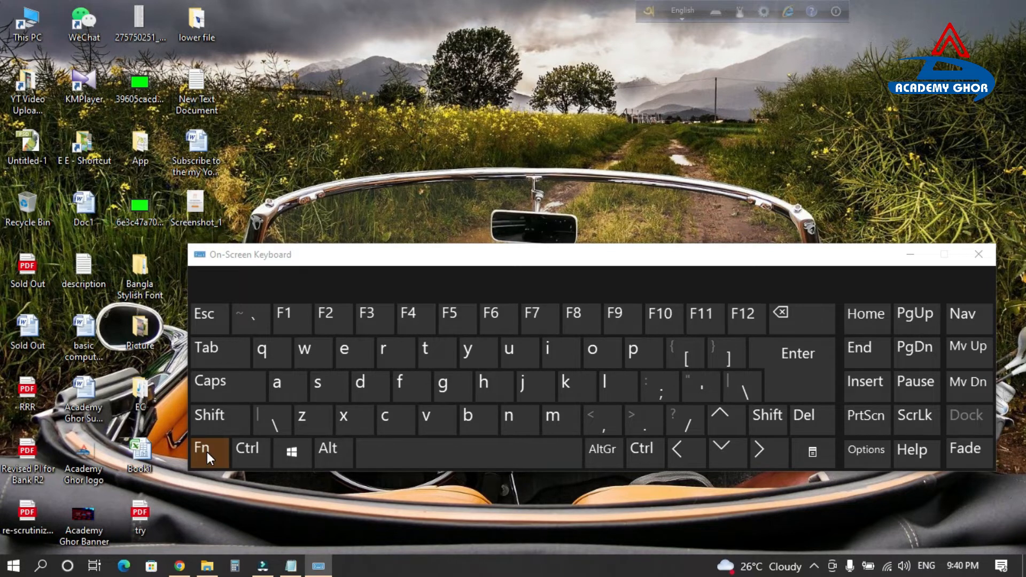
{"action": "left_click", "coordinate": [207, 451]}
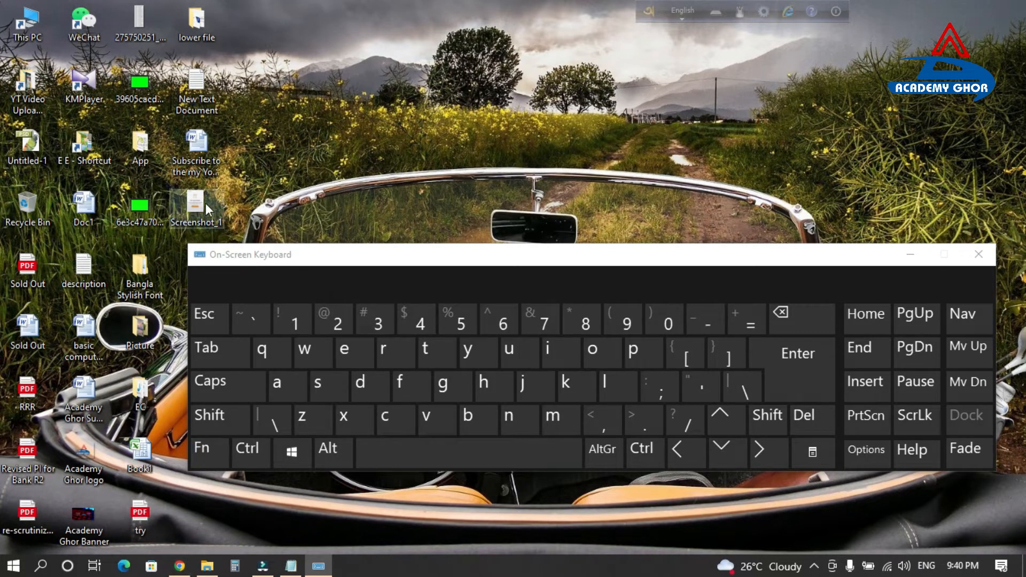
Open New Text Document, move its window above the On-Screen Keyboard and start a new line after the existing text
{"action": "left_click", "coordinate": [208, 99]}
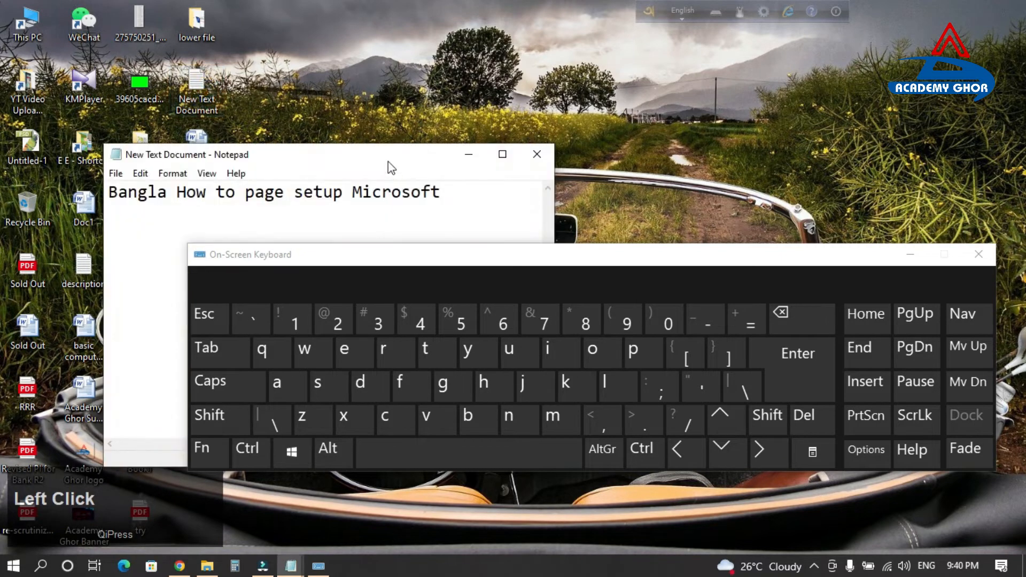
{"action": "left_click_drag", "start_coordinate": [390, 163], "coordinate": [470, 86]}
{"action": "left_click", "coordinate": [550, 115]}
{"action": "key", "text": "Return"}
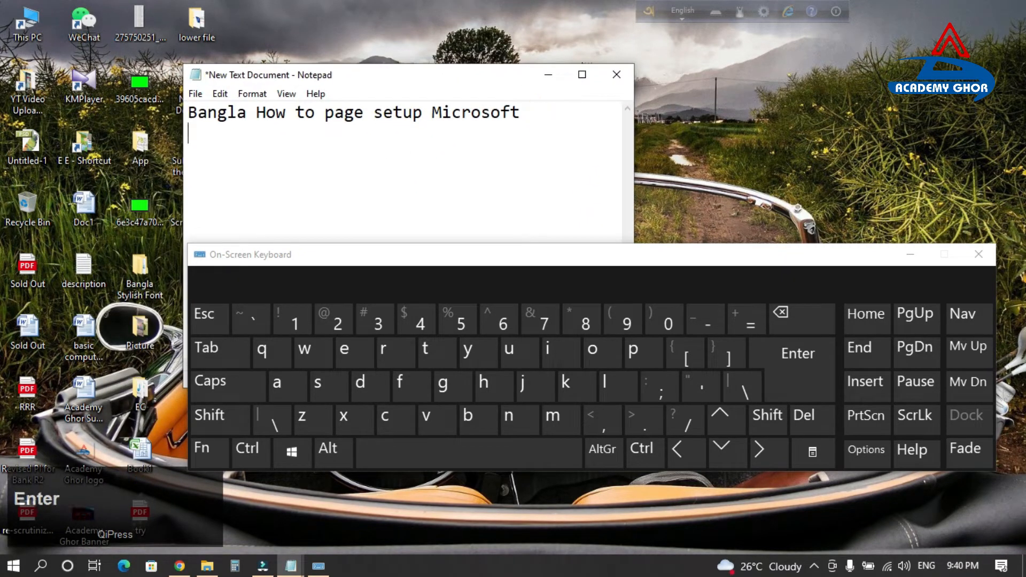
Enter "eedfooi7" on the second line of the Notepad document with the On-Screen Keyboard
{"action": "left_click", "coordinate": [344, 366]}
{"action": "left_click", "coordinate": [343, 367]}
{"action": "left_click", "coordinate": [362, 383]}
{"action": "left_click", "coordinate": [400, 383]}
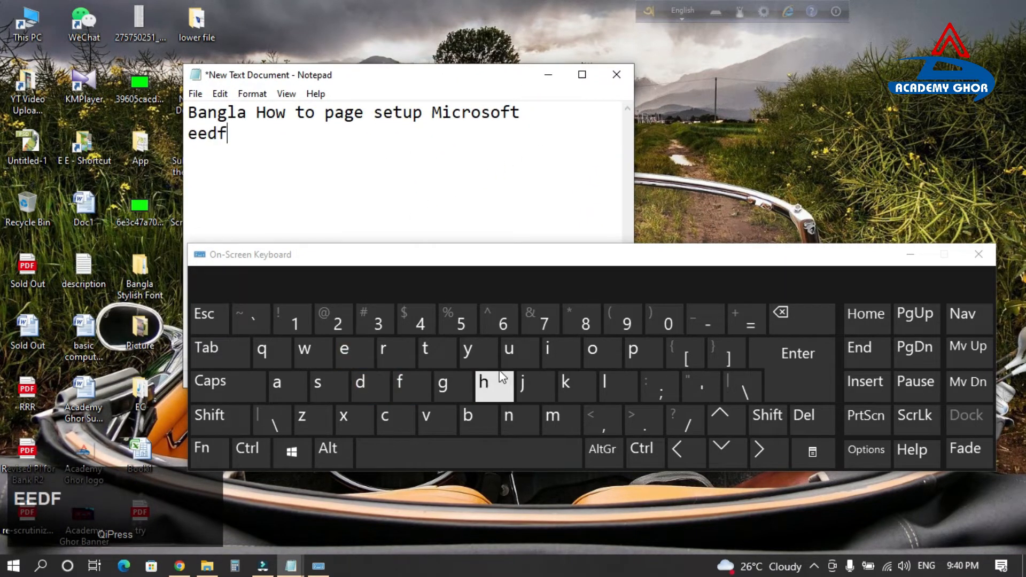
{"action": "left_click", "coordinate": [592, 354]}
{"action": "left_click", "coordinate": [592, 354]}
{"action": "left_click", "coordinate": [550, 352]}
{"action": "left_click", "coordinate": [544, 321]}
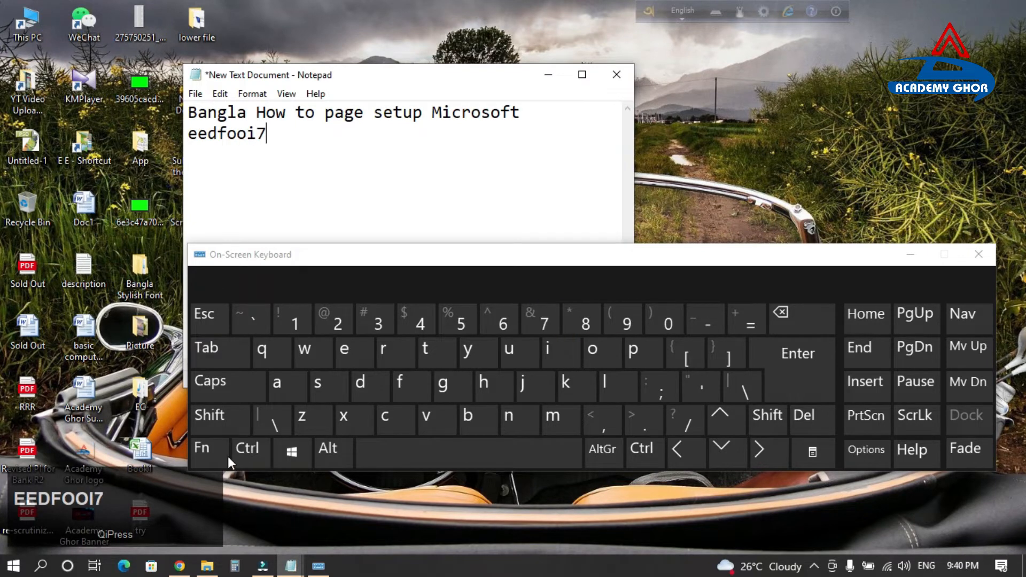
Try the Fn and Ctrl modifiers on the On-Screen Keyboard and append "fgu" to the second line
{"action": "left_click", "coordinate": [211, 451]}
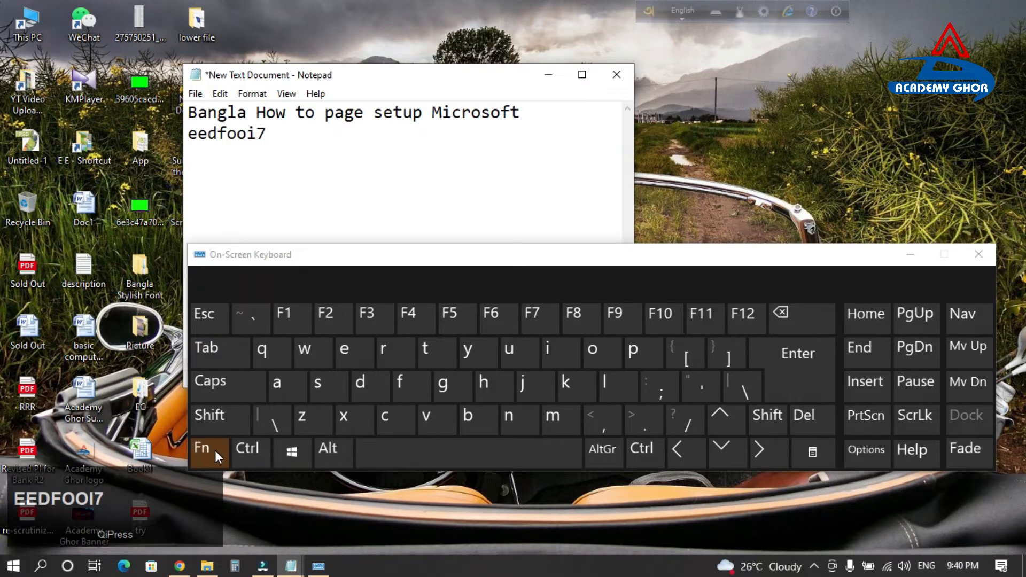
{"action": "left_click", "coordinate": [248, 452]}
{"action": "left_click", "coordinate": [359, 383]}
{"action": "left_click", "coordinate": [400, 383]}
{"action": "left_click", "coordinate": [443, 383]}
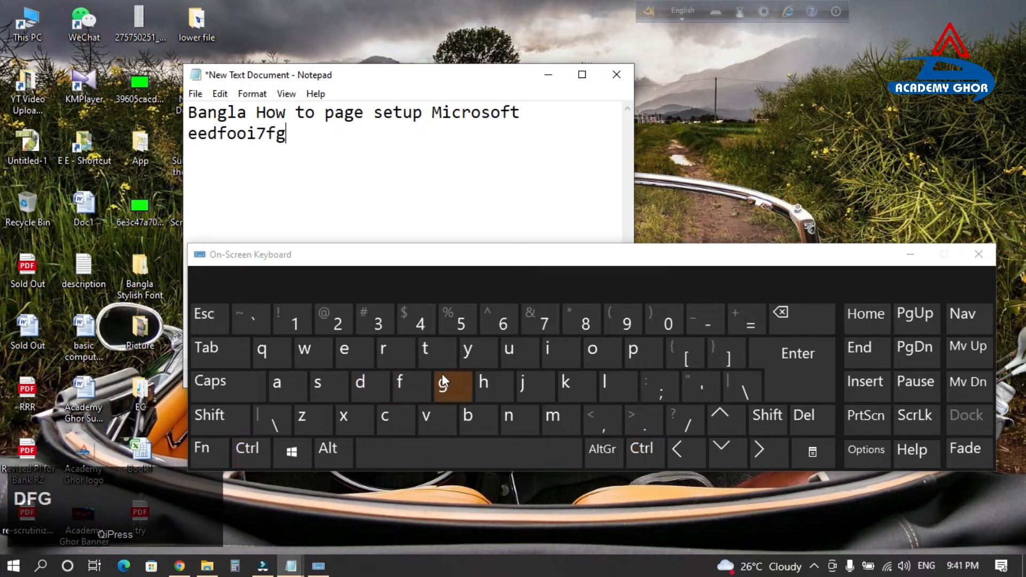
{"action": "left_click", "coordinate": [508, 350]}
Select all the text in the Notepad document using the On-Screen Keyboard
{"action": "left_click", "coordinate": [247, 449]}
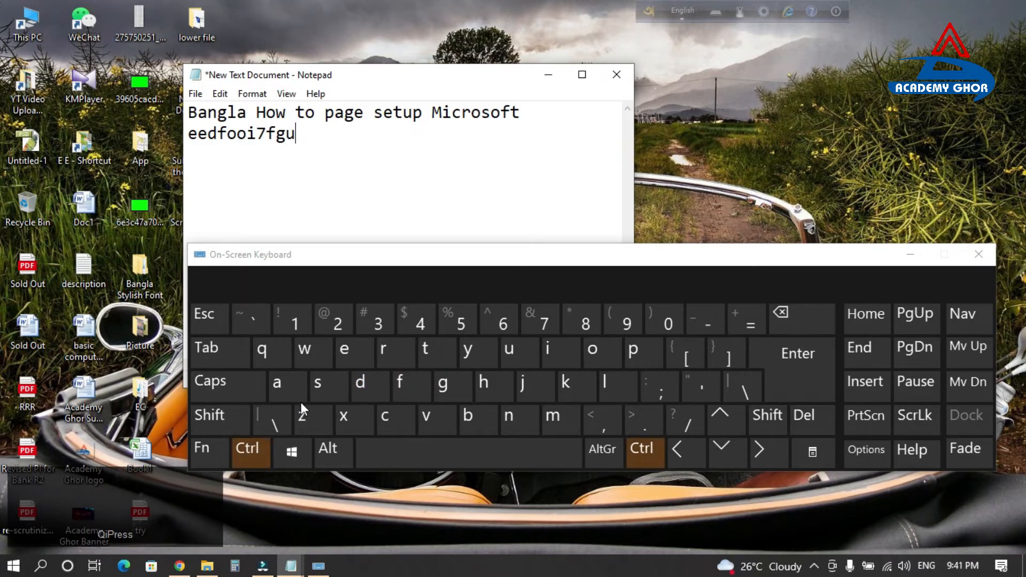
{"action": "left_click", "coordinate": [297, 387]}
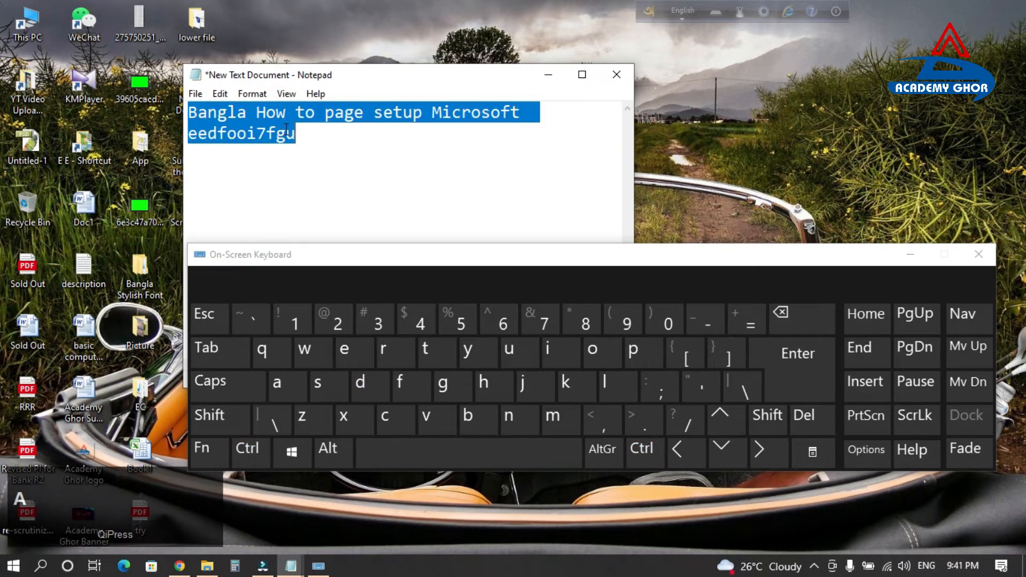
{"action": "left_click", "coordinate": [247, 449]}
{"action": "left_click", "coordinate": [278, 385]}
Turn on Caps Lock on the On-Screen Keyboard and replace the selected text with "HKJHGFDEEOPKMN"
{"action": "left_click", "coordinate": [230, 385]}
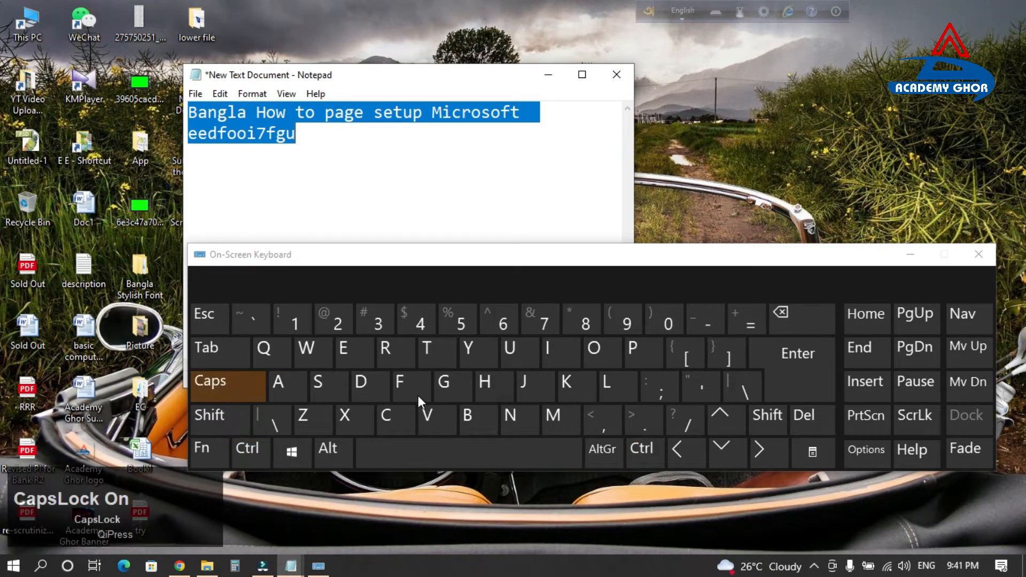
{"action": "left_click", "coordinate": [505, 386]}
{"action": "left_click", "coordinate": [576, 386]}
{"action": "left_click", "coordinate": [531, 385]}
{"action": "left_click", "coordinate": [492, 385]}
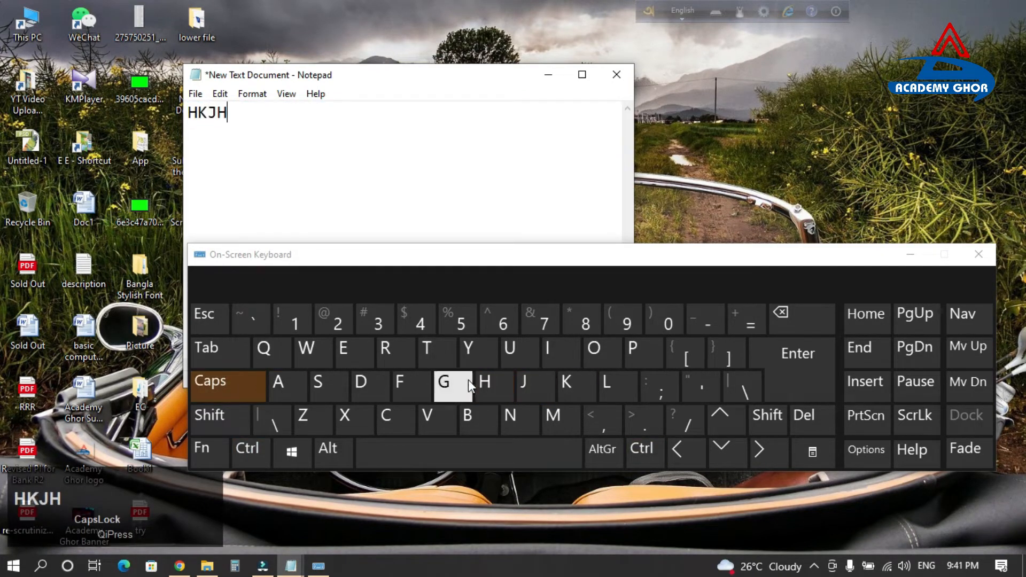
{"action": "left_click", "coordinate": [455, 385]}
{"action": "left_click", "coordinate": [396, 381]}
{"action": "left_click", "coordinate": [361, 382]}
{"action": "left_click", "coordinate": [344, 350]}
{"action": "left_click", "coordinate": [343, 350]}
{"action": "left_click", "coordinate": [594, 350]}
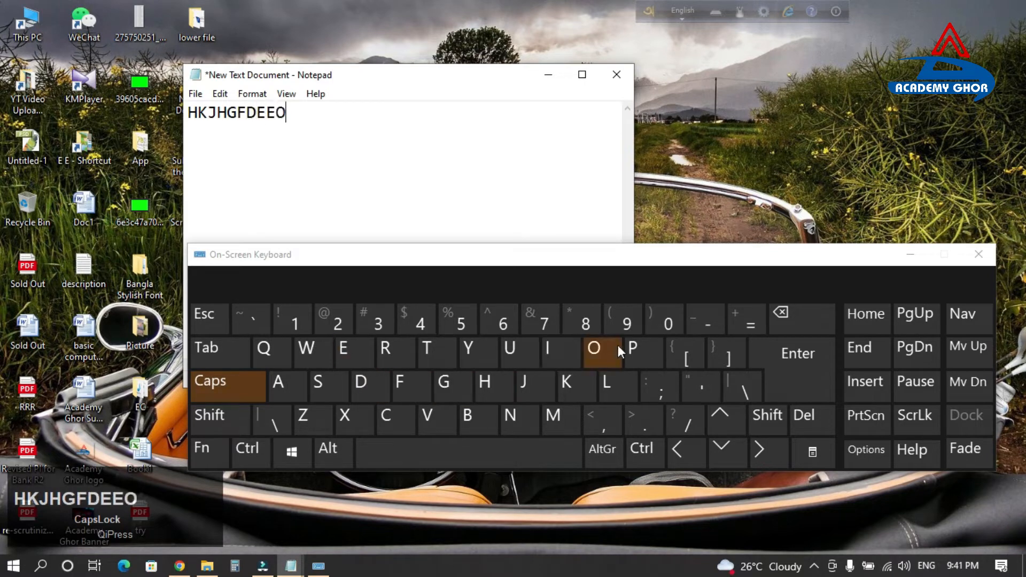
{"action": "left_click", "coordinate": [635, 351]}
{"action": "left_click", "coordinate": [578, 387]}
{"action": "left_click", "coordinate": [556, 415]}
{"action": "left_click", "coordinate": [510, 415]}
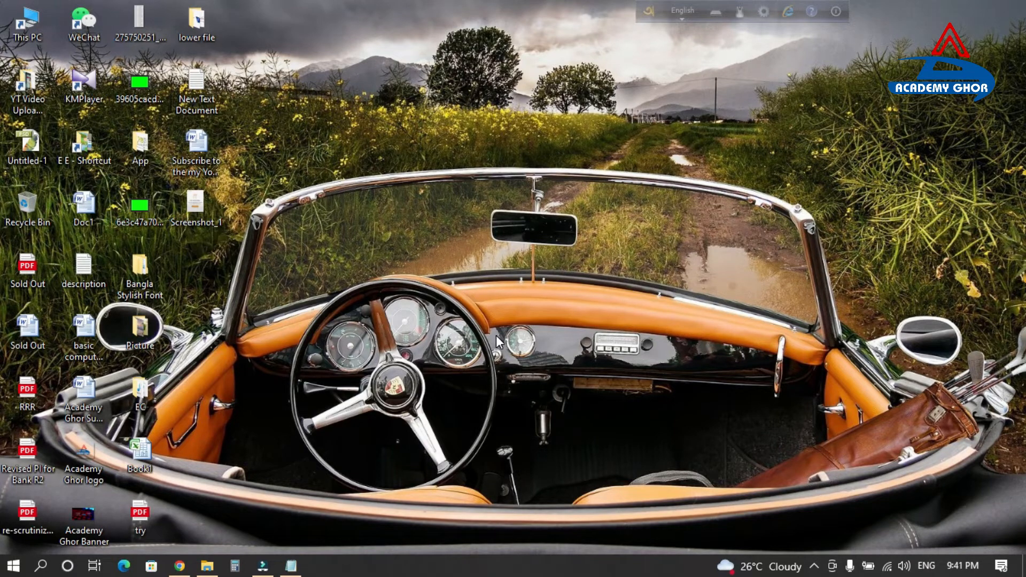
Search Windows for "STEPS" and open Steps Recorder
{"action": "left_click", "coordinate": [849, 100]}
{"action": "left_click", "coordinate": [37, 568]}
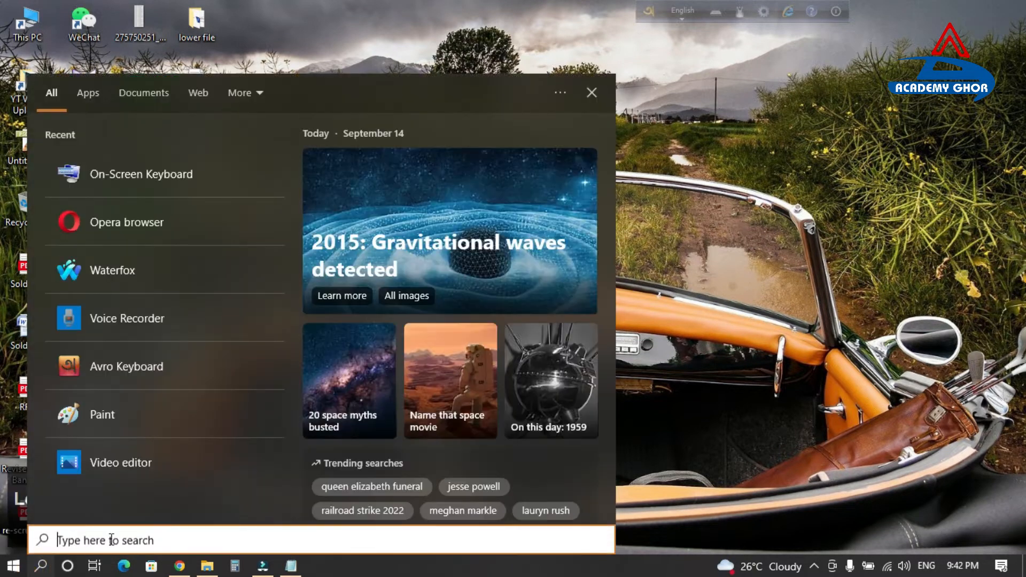
{"action": "type", "text": "STEP"}
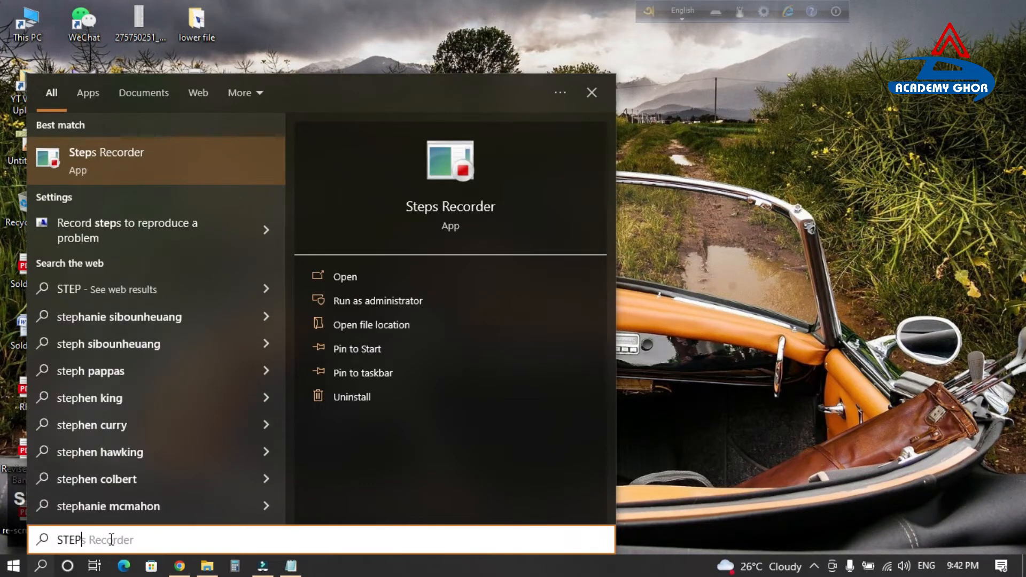
{"action": "type", "text": "S"}
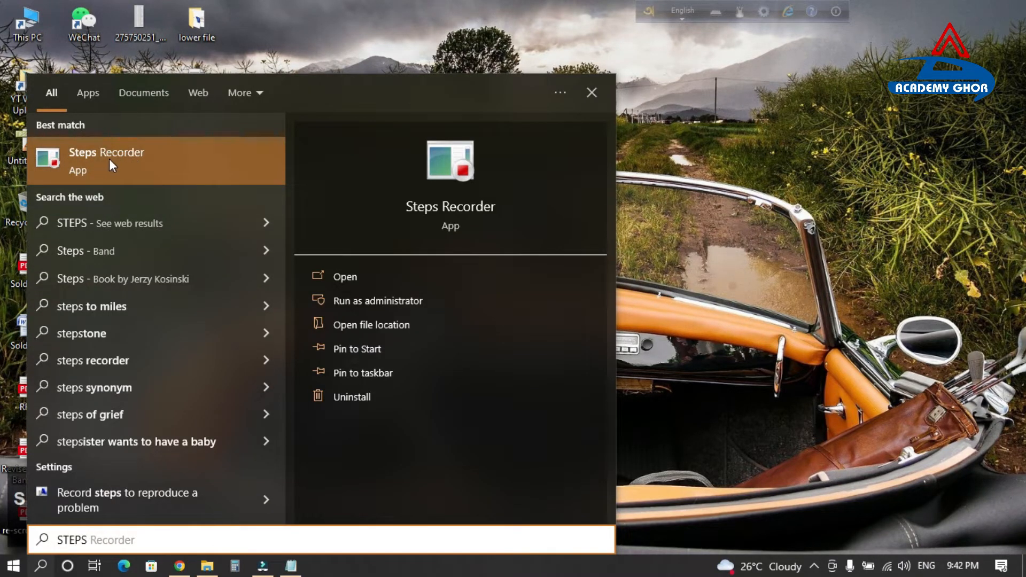
{"action": "left_click", "coordinate": [116, 155]}
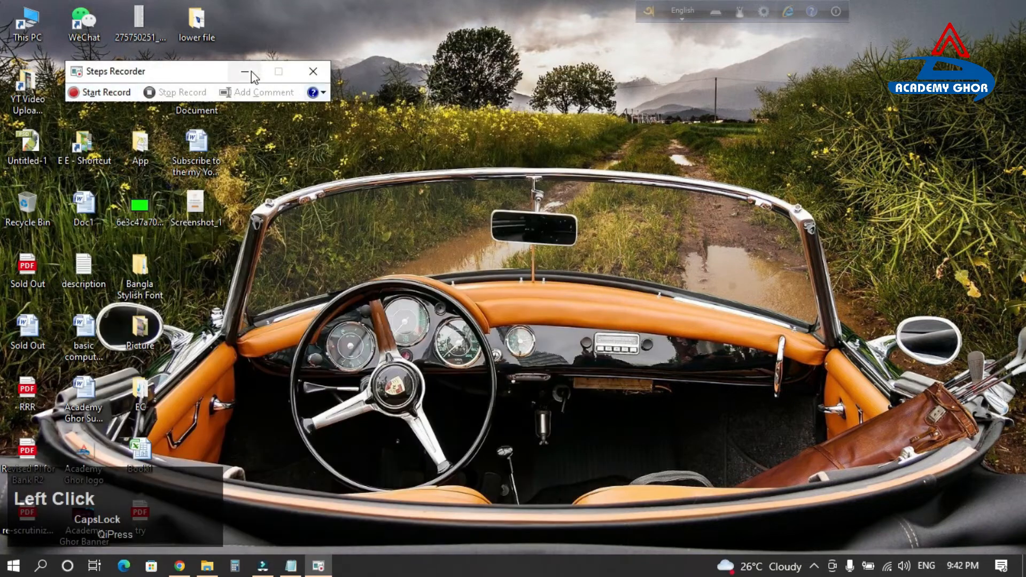
Move the Steps Recorder window toward the middle of the desktop, start a recording and minimise the window
{"action": "left_click_drag", "start_coordinate": [191, 73], "coordinate": [418, 114]}
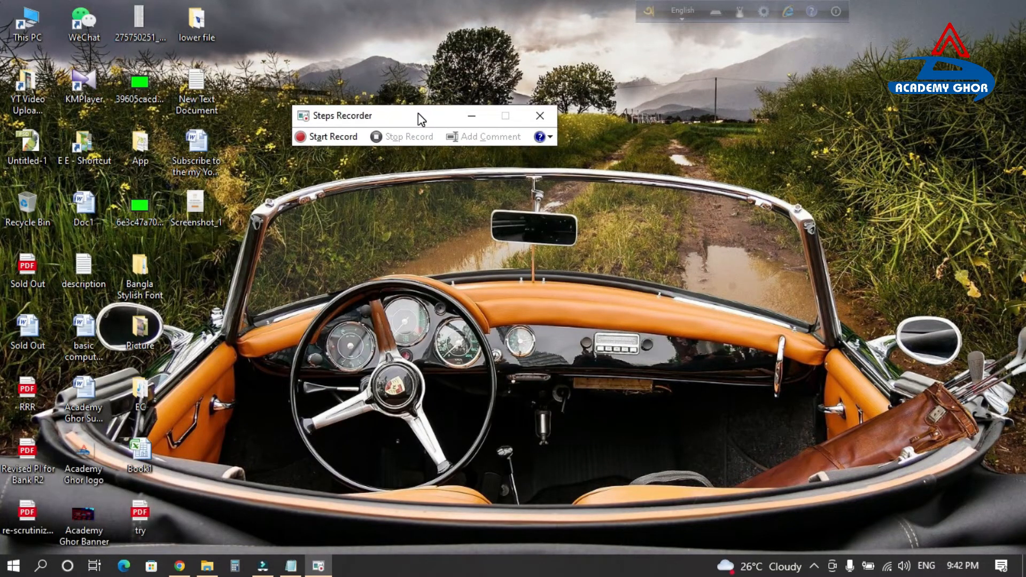
{"action": "left_click", "coordinate": [322, 137]}
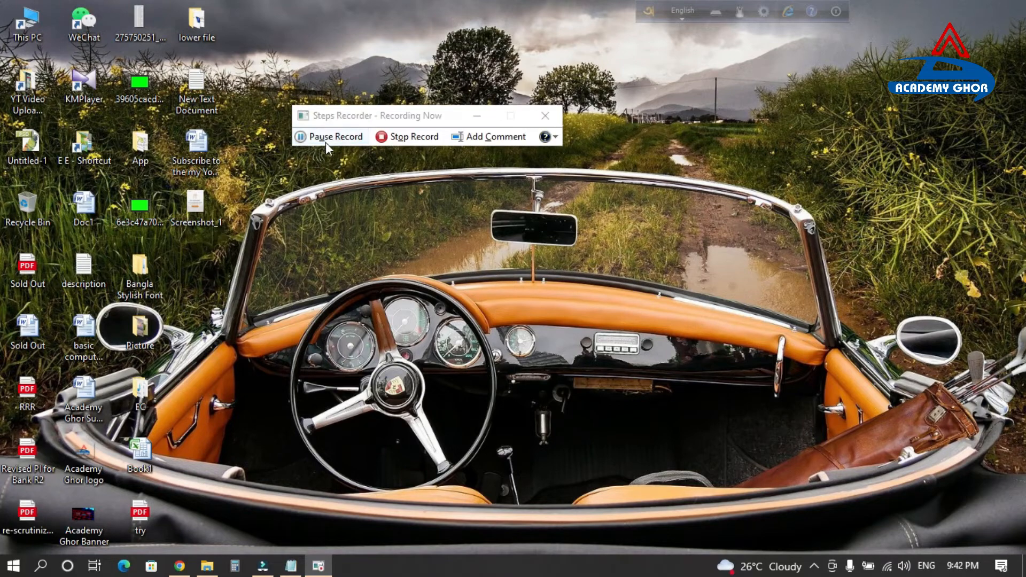
{"action": "left_click", "coordinate": [476, 116]}
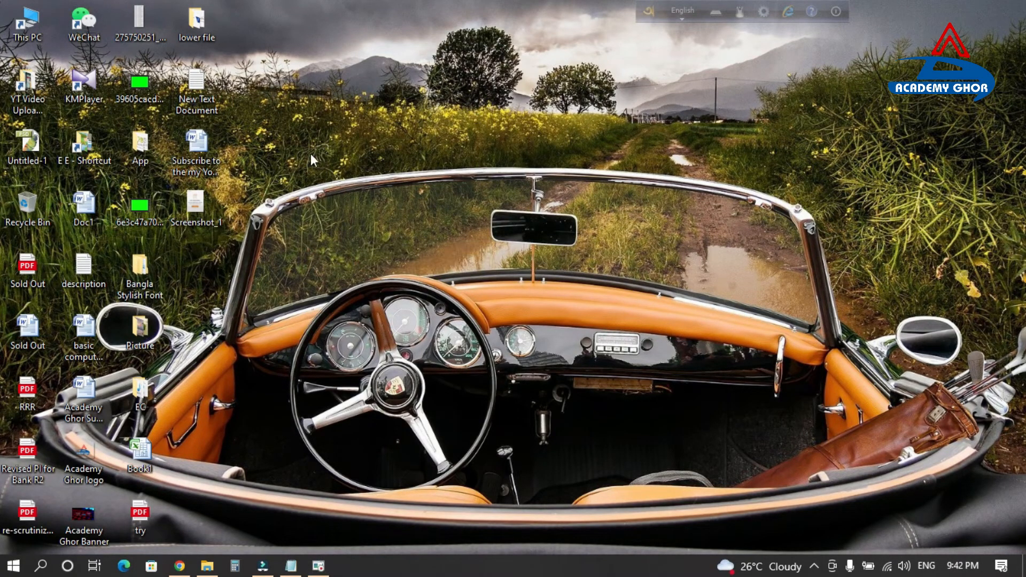
Open Microsoft Office Word, maximise its window and zoom the blank document to 90%
{"action": "left_click", "coordinate": [14, 566]}
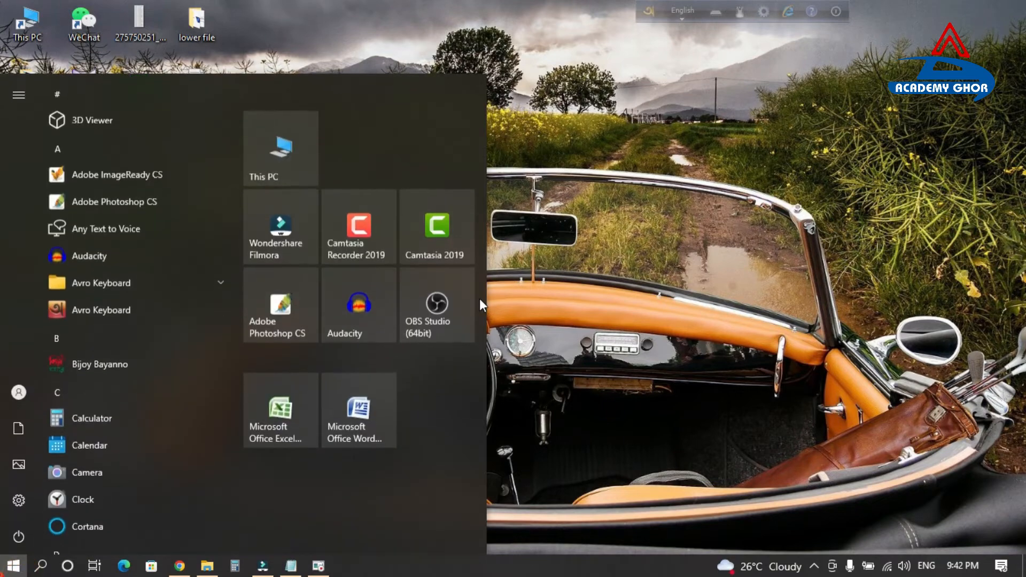
{"action": "left_click", "coordinate": [366, 416]}
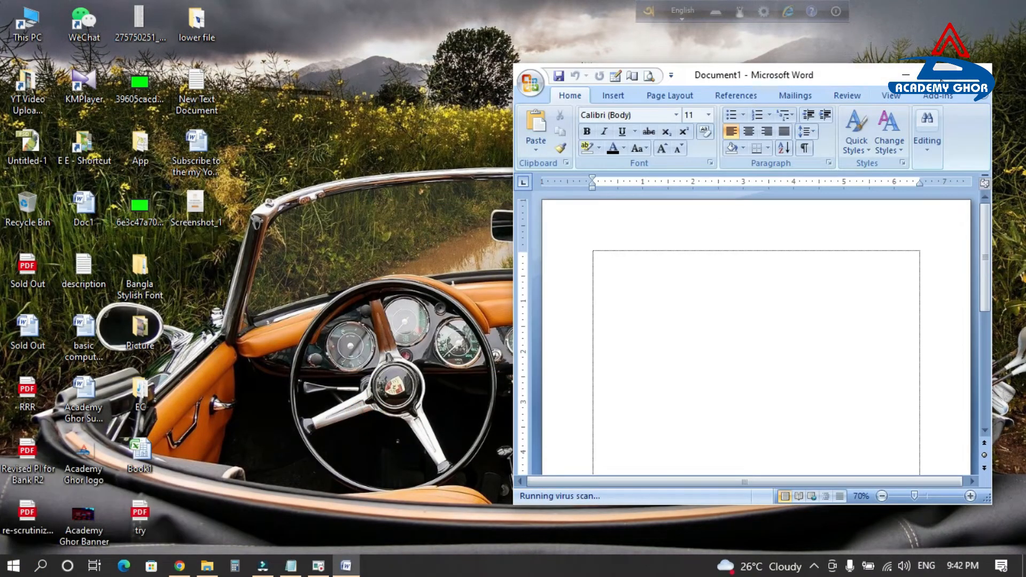
{"action": "left_click", "coordinate": [944, 75]}
{"action": "scroll", "coordinate": [325, 248], "scroll_direction": "up", "scroll_amount": 2, "text": "ctrl"}
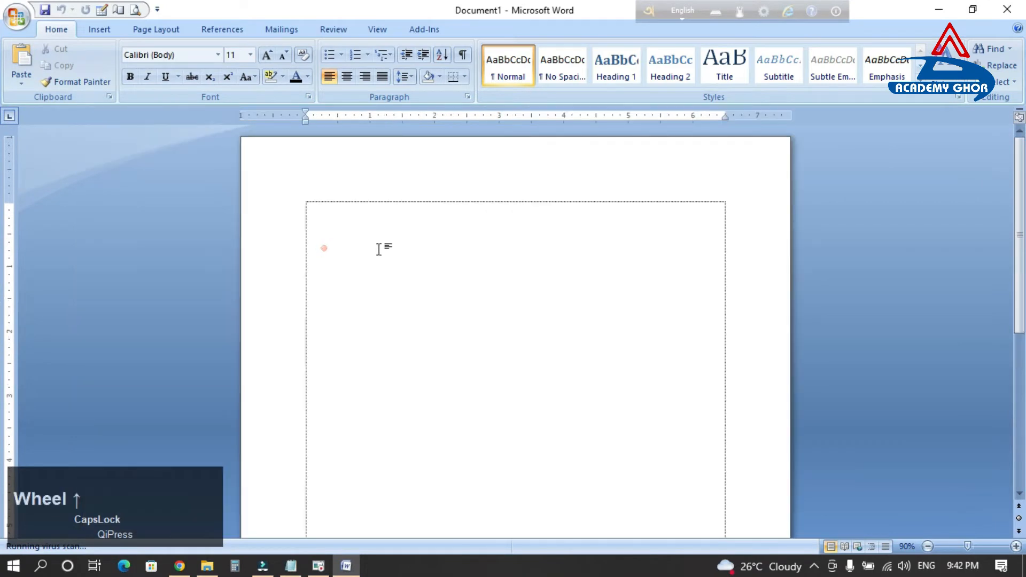
Draw a rounded rectangle about 2.78" high in the upper part of the blank page
{"action": "left_click", "coordinate": [107, 30]}
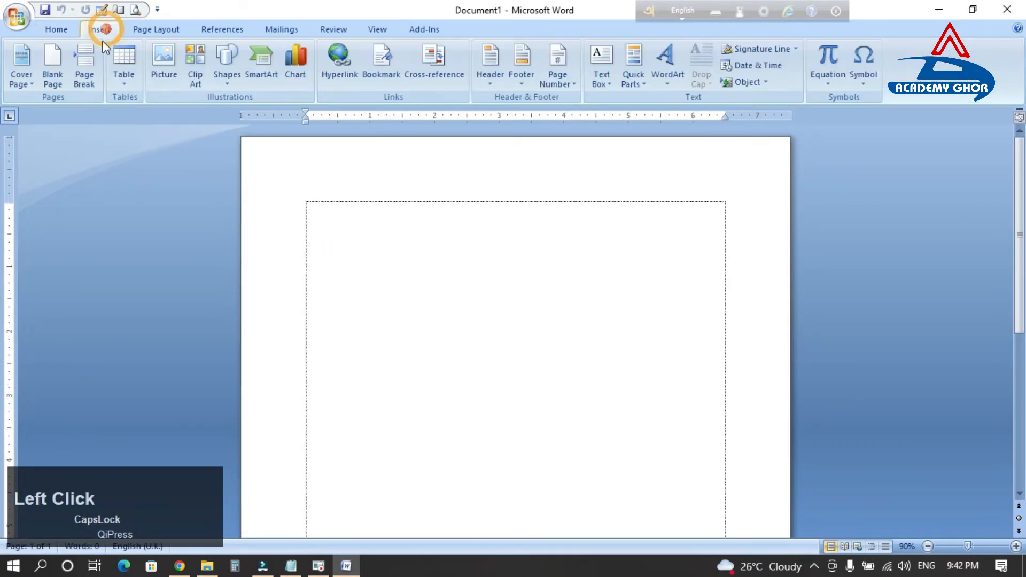
{"action": "left_click", "coordinate": [229, 75]}
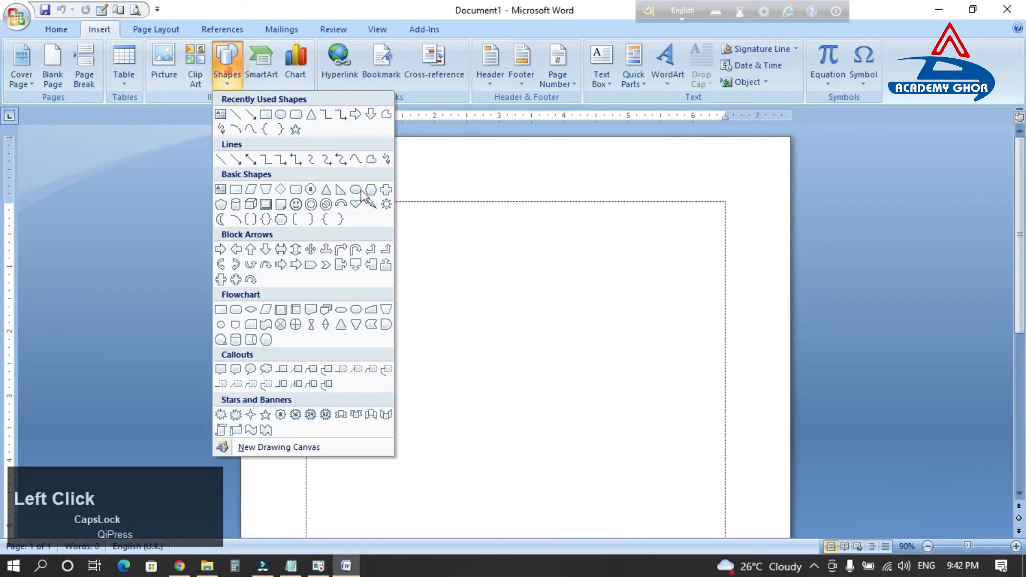
{"action": "left_click", "coordinate": [295, 190]}
{"action": "left_click_drag", "start_coordinate": [397, 236], "coordinate": [645, 416]}
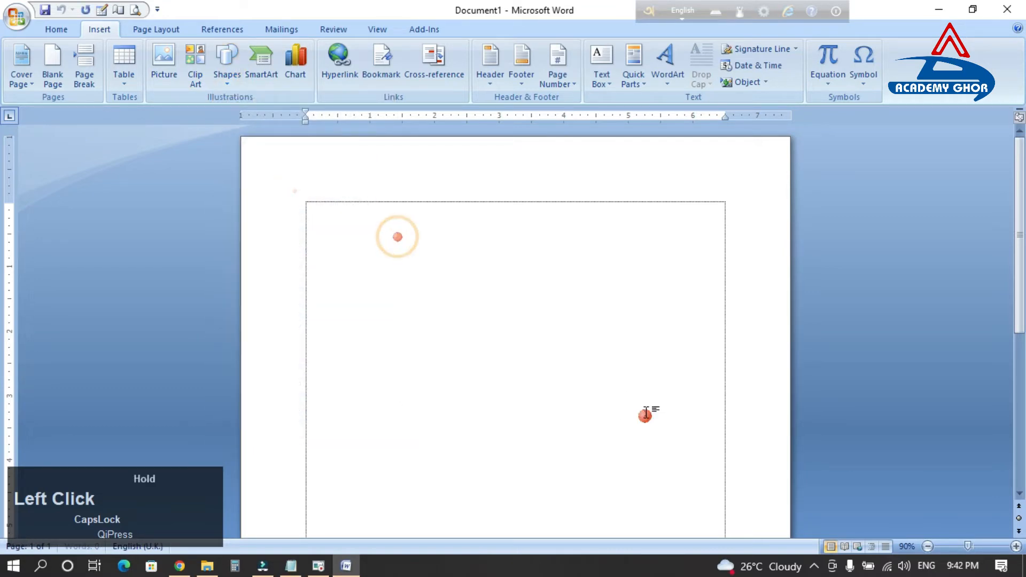
{"action": "left_click", "coordinate": [687, 317]}
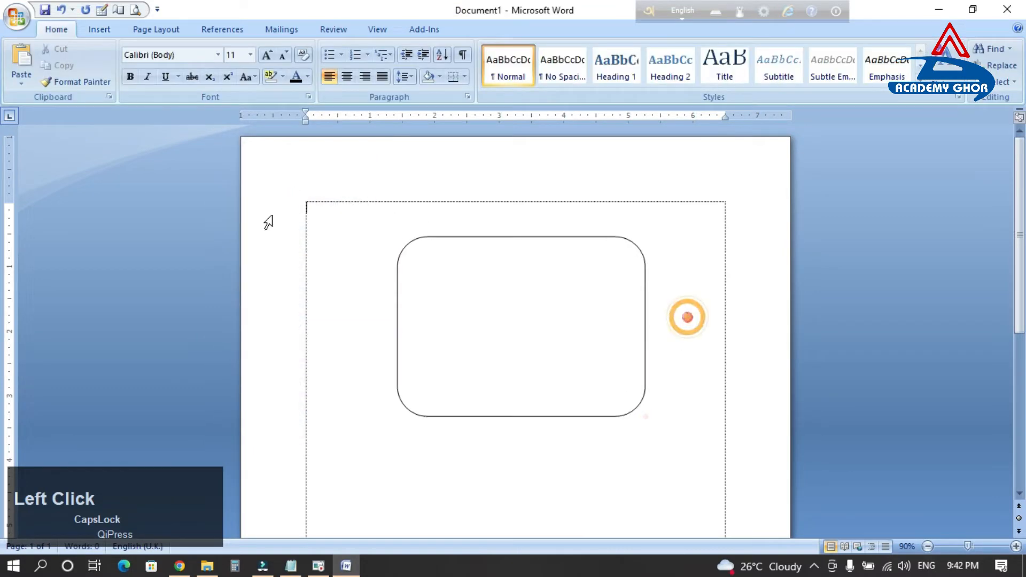
Fill the rounded rectangle with the Academy Ghor logo picture from the Desktop folder and deselect it
{"action": "left_click", "coordinate": [465, 231]}
{"action": "left_click", "coordinate": [468, 251]}
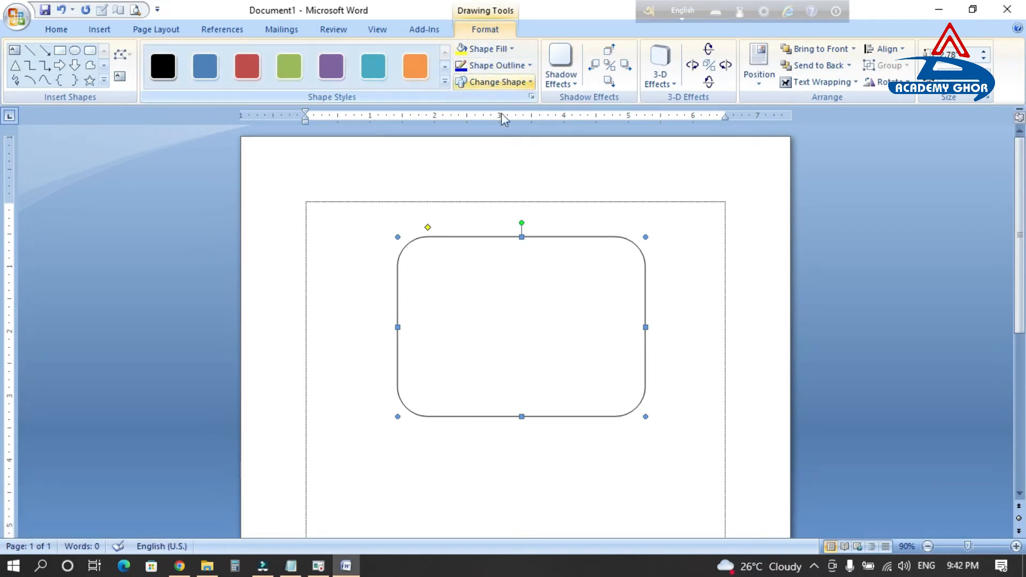
{"action": "left_click", "coordinate": [492, 47]}
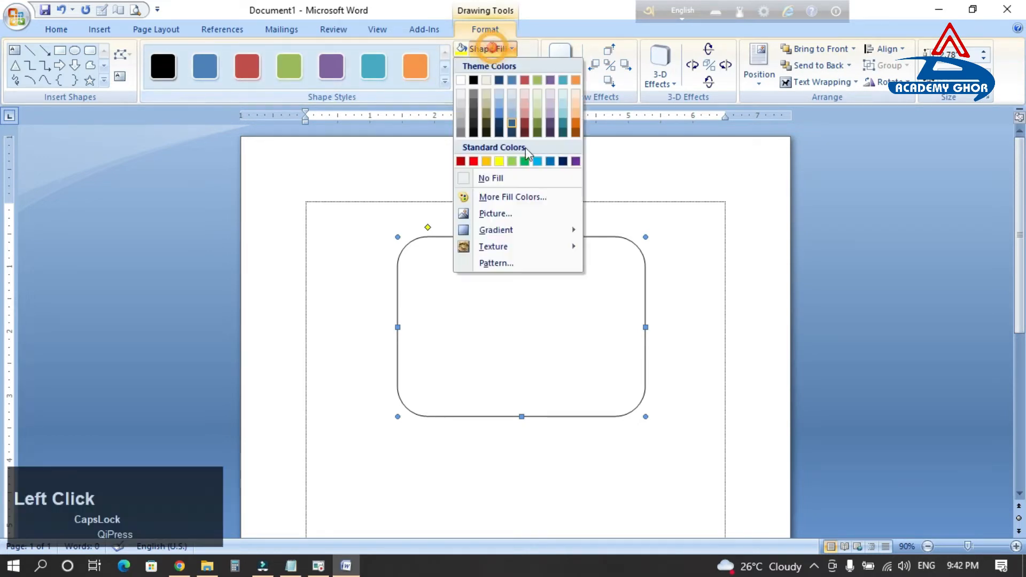
{"action": "left_click", "coordinate": [494, 211]}
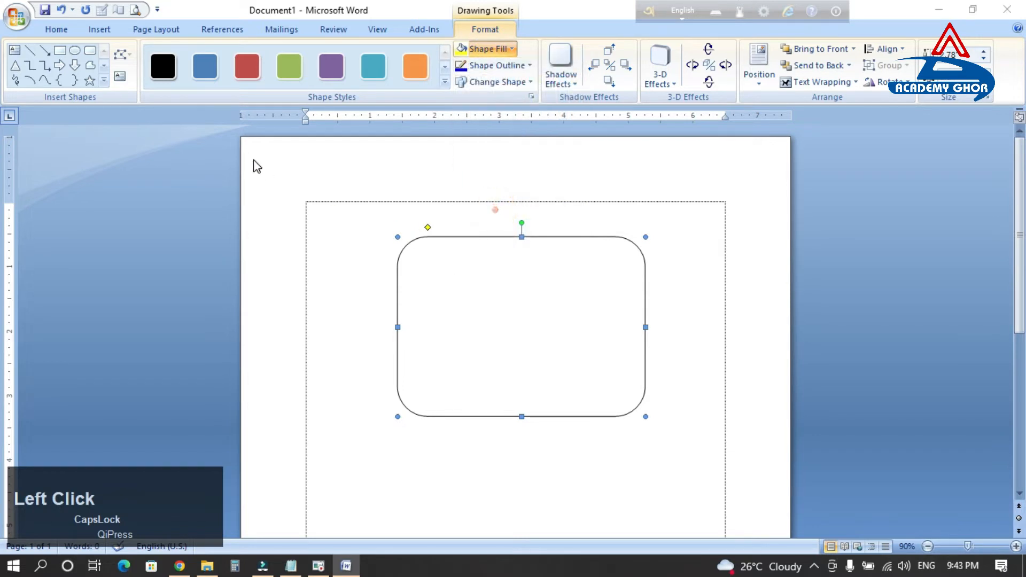
{"action": "scroll", "coordinate": [67, 96], "scroll_direction": "up", "scroll_amount": 1}
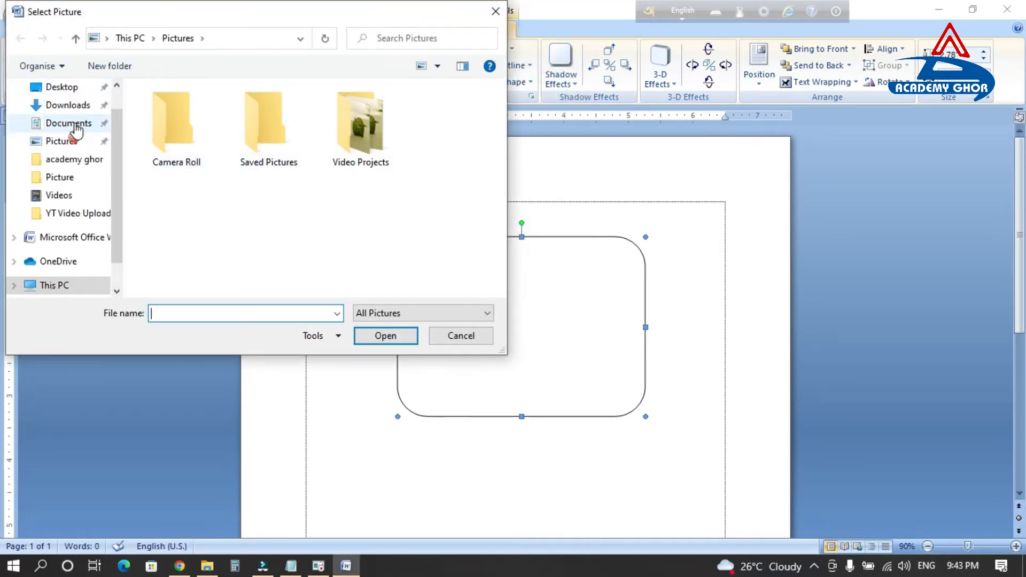
{"action": "left_click", "coordinate": [63, 86]}
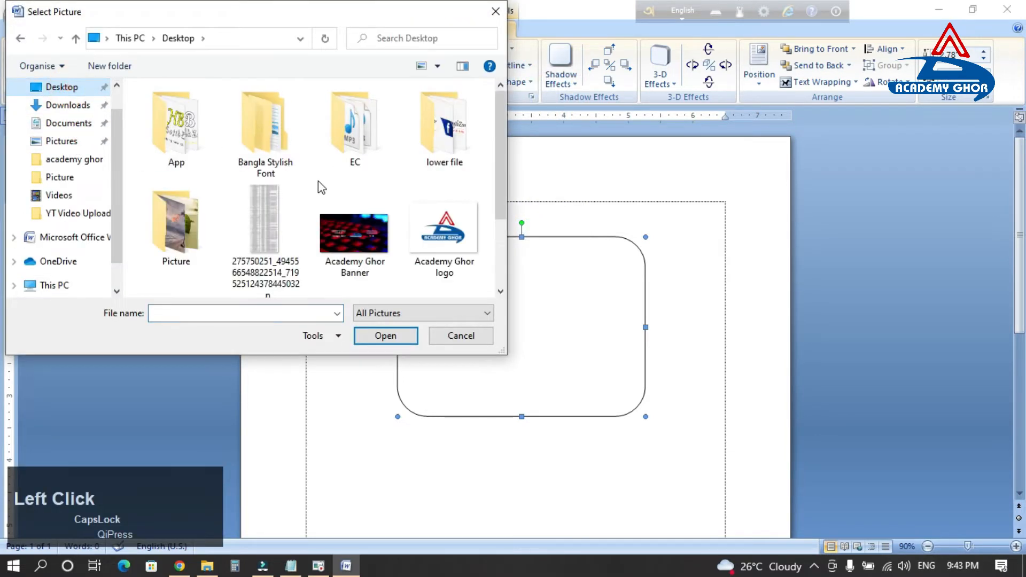
{"action": "left_click", "coordinate": [444, 230]}
{"action": "left_click", "coordinate": [380, 334]}
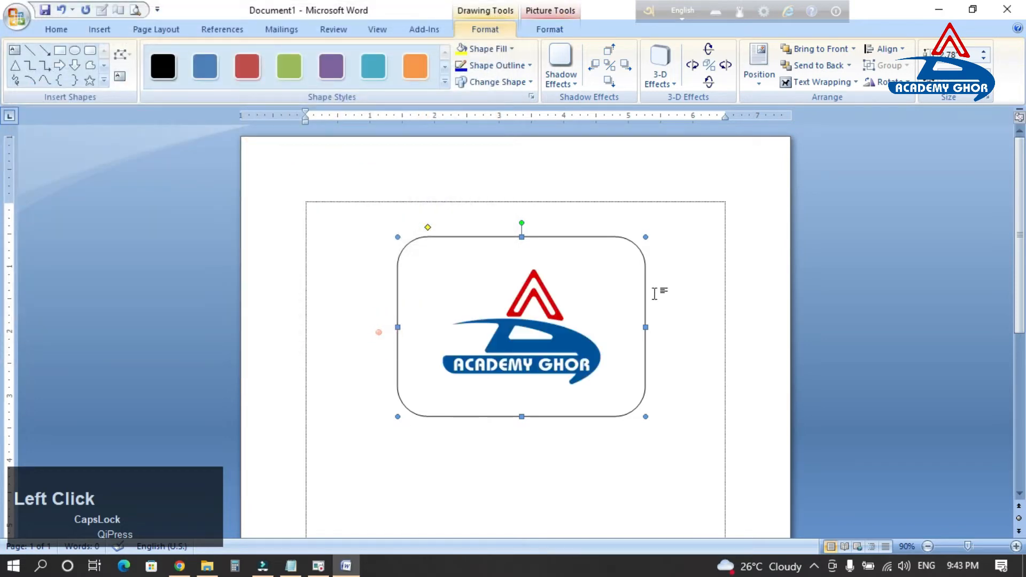
{"action": "left_click", "coordinate": [668, 229]}
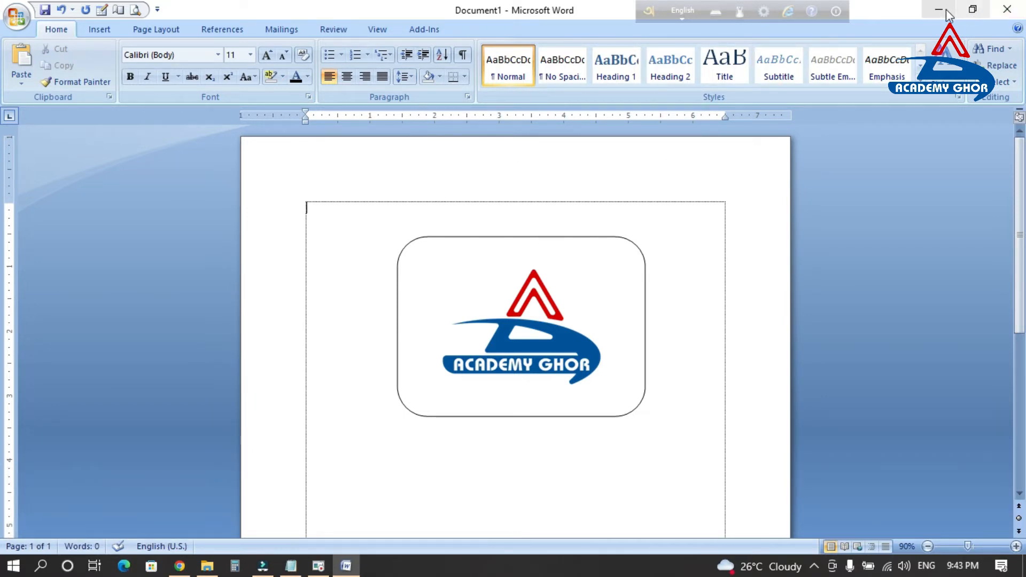
Turn off Caps Lock, switch to Steps Recorder, stop the recording and review the recorded steps in a maximised window
{"action": "key", "text": "Caps_Lock"}
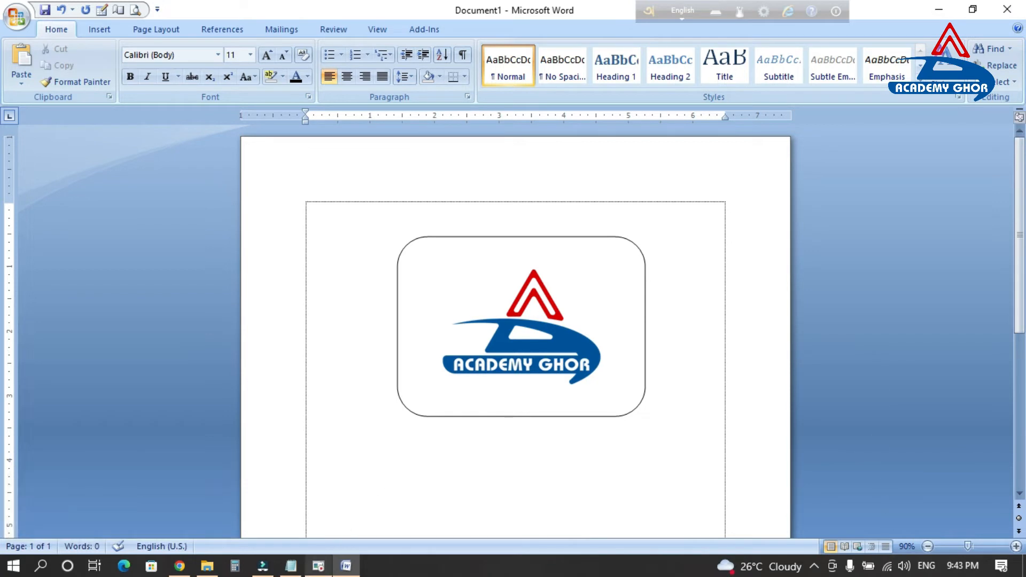
{"action": "left_click", "coordinate": [318, 568]}
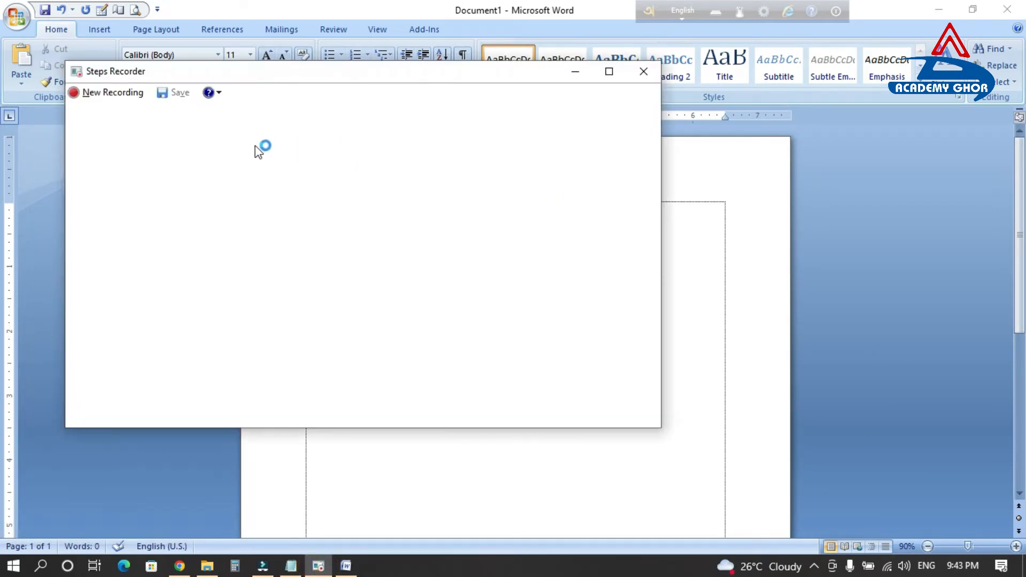
{"action": "left_click", "coordinate": [609, 71]}
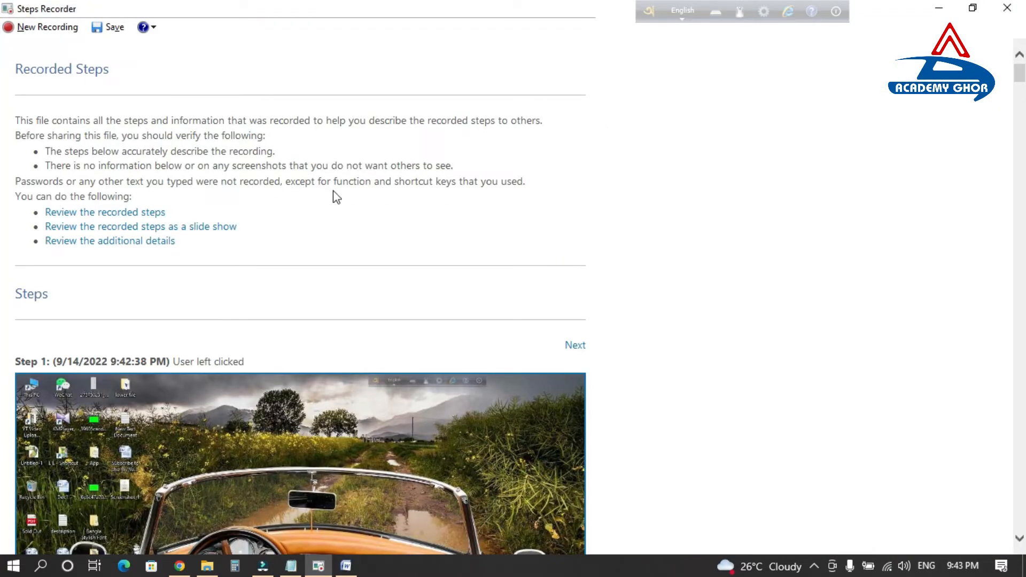
{"action": "scroll", "coordinate": [337, 200], "scroll_direction": "down", "scroll_amount": 5}
{"action": "scroll", "coordinate": [343, 210], "scroll_direction": "up", "scroll_amount": 3}
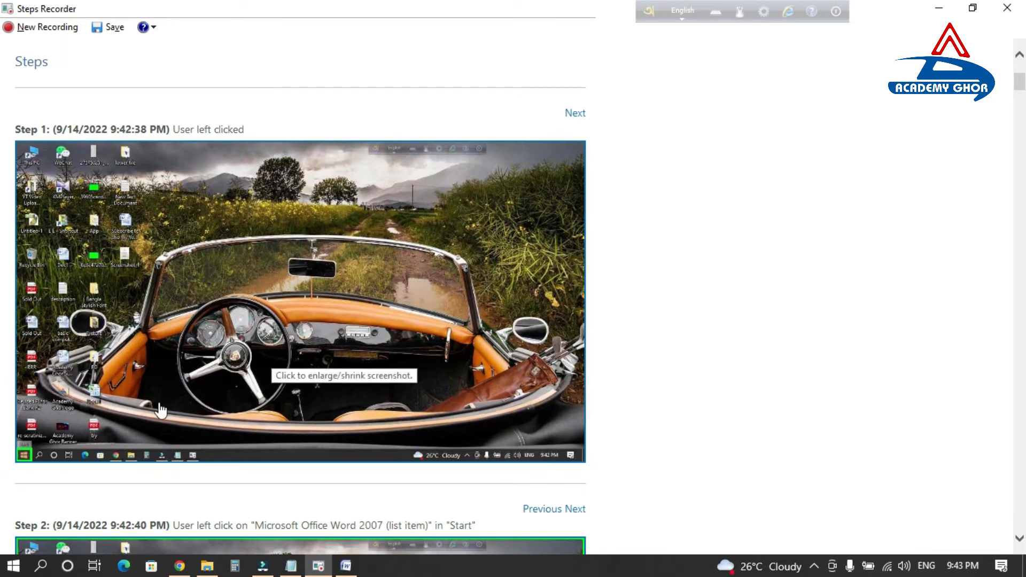
Read through the recorded steps, from opening Word to filling the rounded rectangle with the logo picture
{"action": "scroll", "coordinate": [23, 473], "scroll_direction": "down", "scroll_amount": 7}
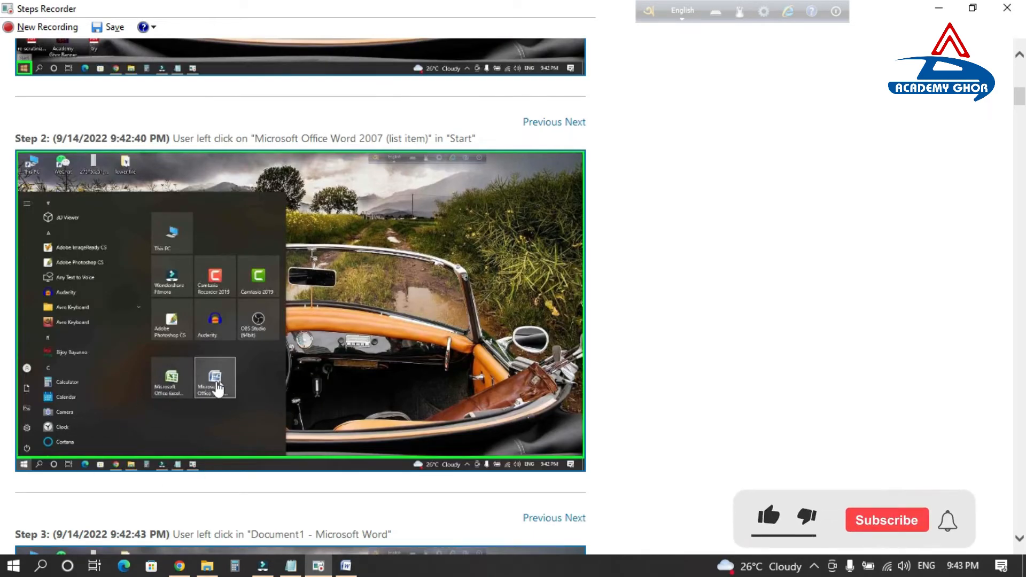
{"action": "scroll", "coordinate": [230, 395], "scroll_direction": "down", "scroll_amount": 5}
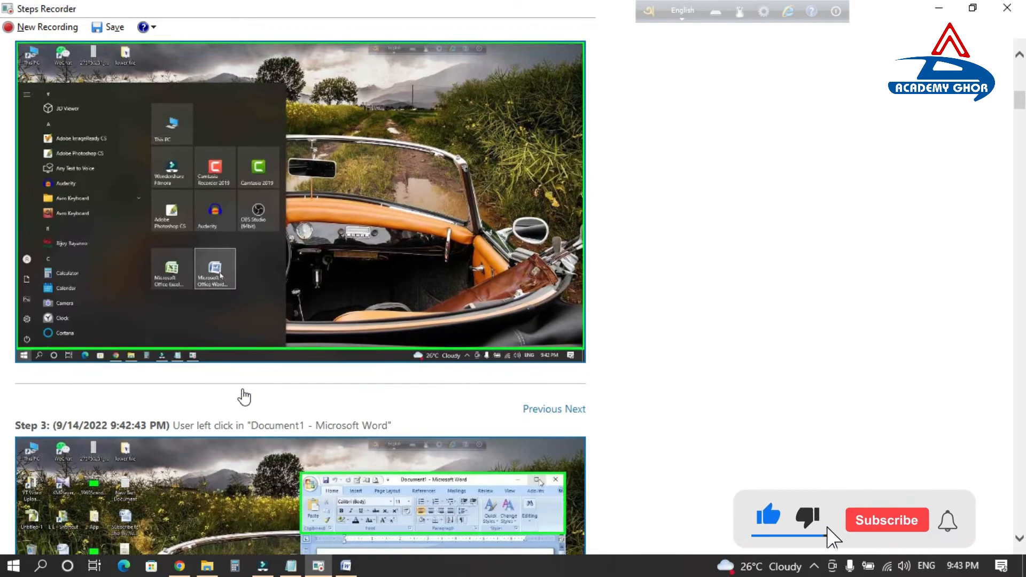
{"action": "scroll", "coordinate": [245, 396], "scroll_direction": "down", "scroll_amount": 4}
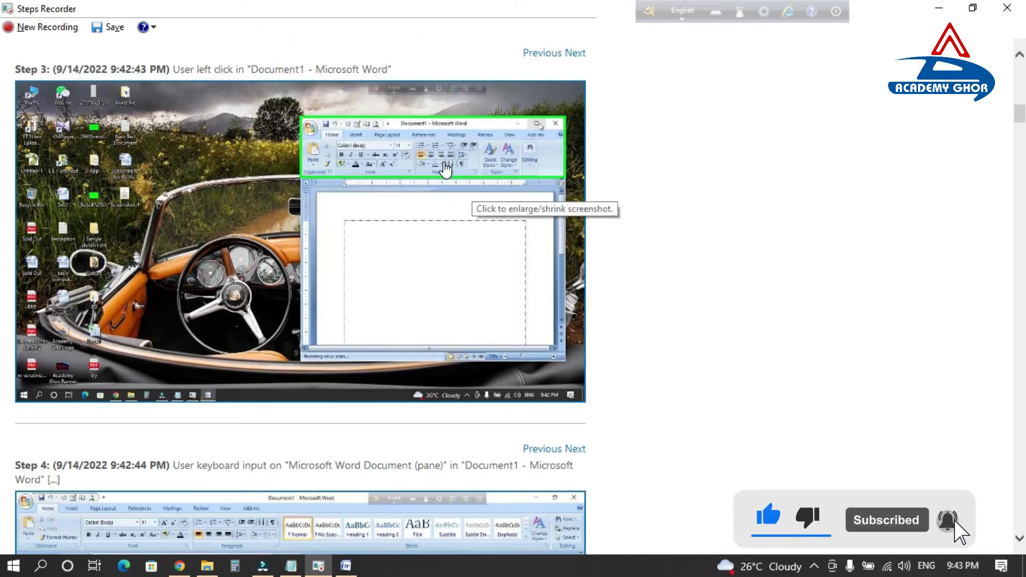
{"action": "scroll", "coordinate": [408, 334], "scroll_direction": "down", "scroll_amount": 5}
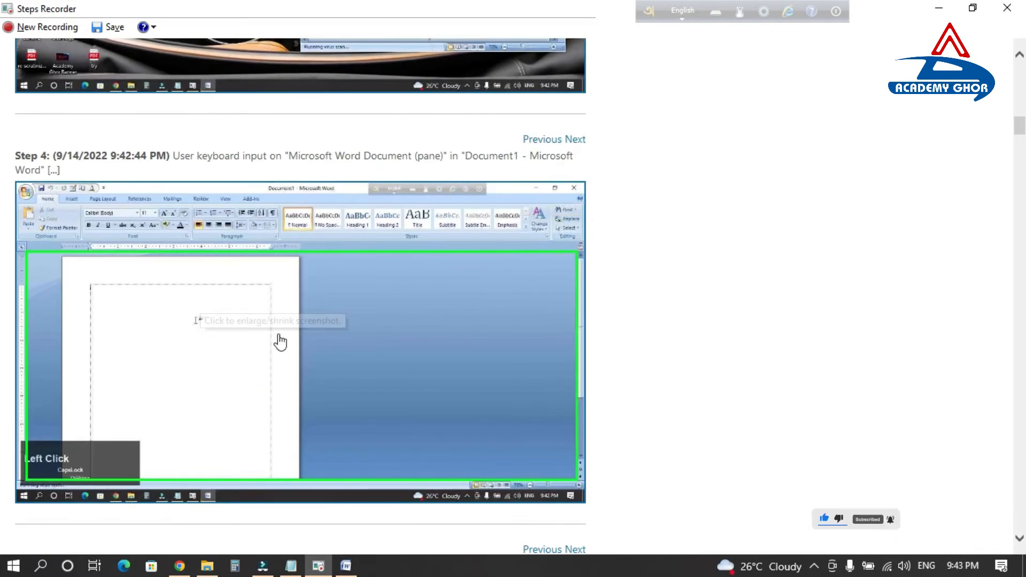
{"action": "scroll", "coordinate": [248, 361], "scroll_direction": "down", "scroll_amount": 7}
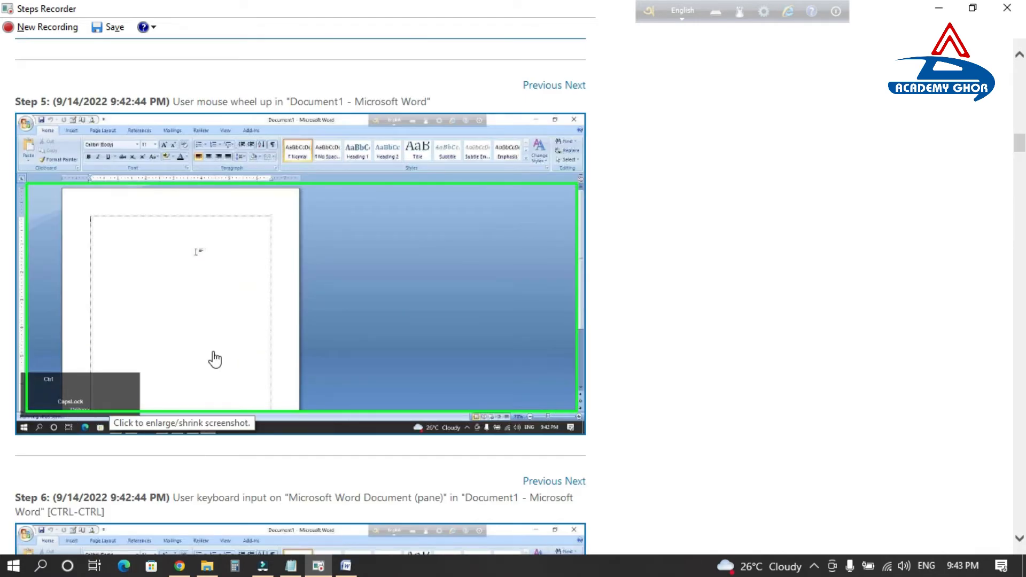
{"action": "scroll", "coordinate": [297, 310], "scroll_direction": "down", "scroll_amount": 6}
{"action": "scroll", "coordinate": [302, 319], "scroll_direction": "down", "scroll_amount": 5}
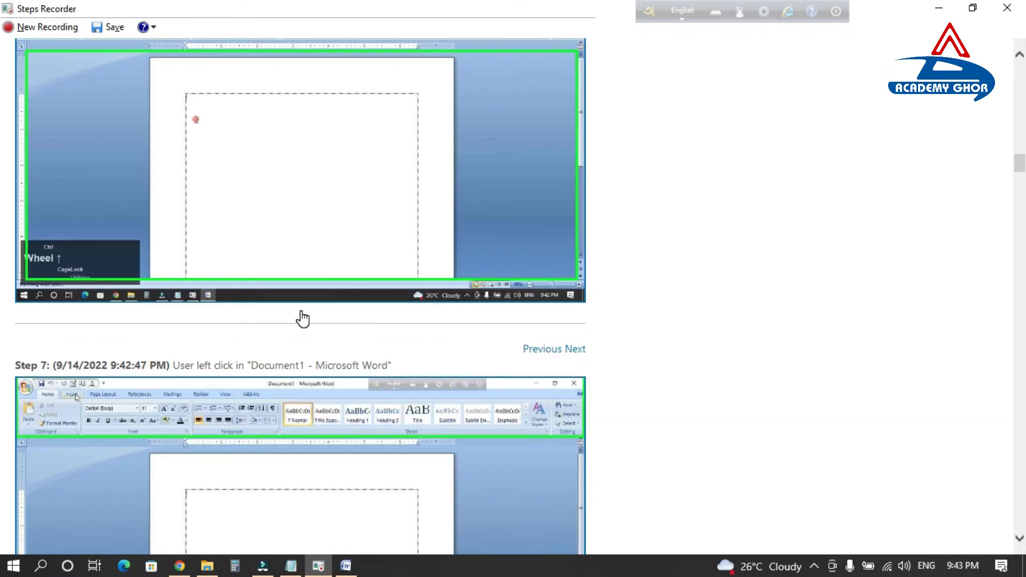
{"action": "scroll", "coordinate": [302, 319], "scroll_direction": "down", "scroll_amount": 2}
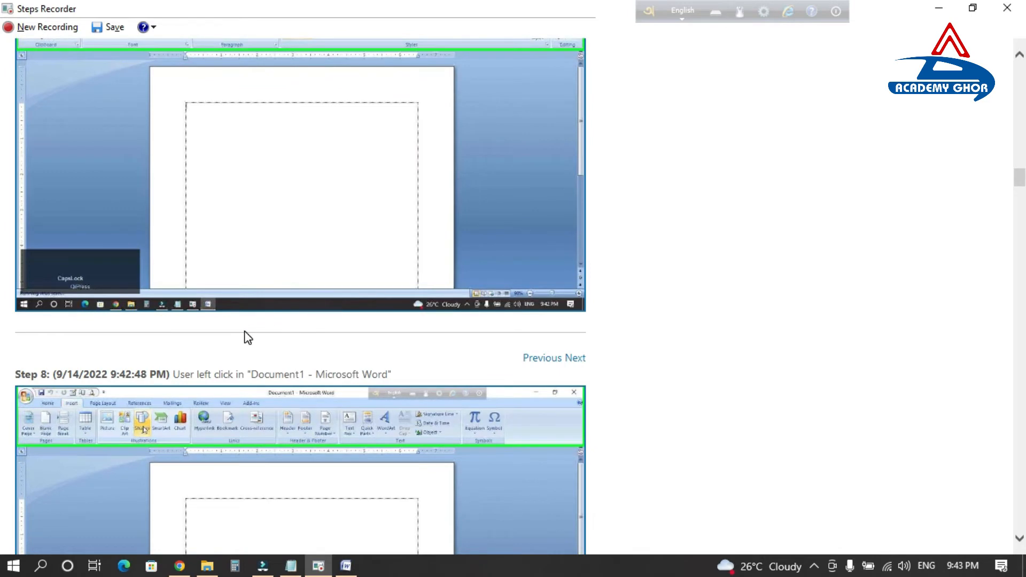
{"action": "scroll", "coordinate": [248, 337], "scroll_direction": "up", "scroll_amount": 2}
{"action": "scroll", "coordinate": [246, 340], "scroll_direction": "down", "scroll_amount": 11}
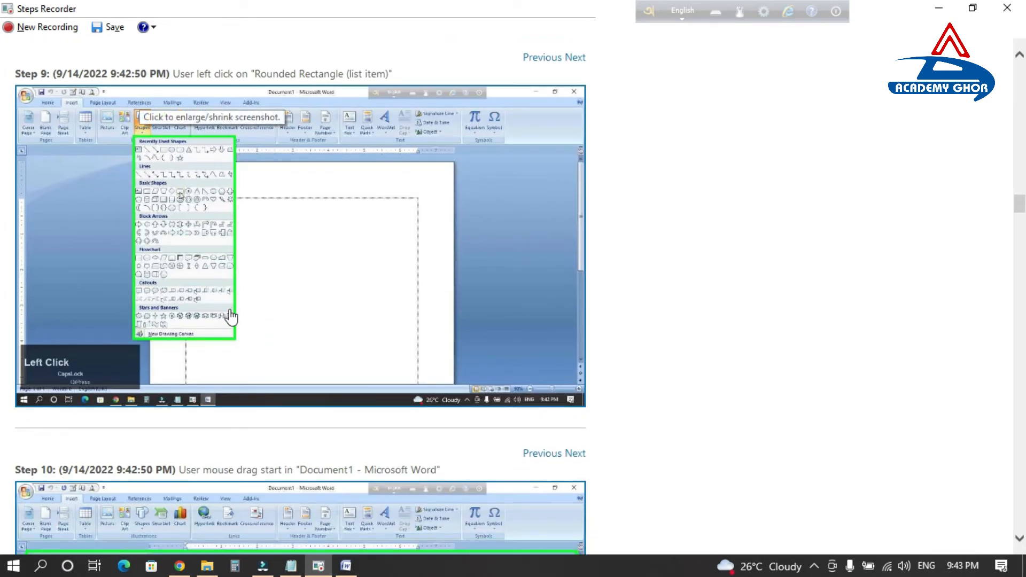
{"action": "scroll", "coordinate": [251, 294], "scroll_direction": "down", "scroll_amount": 1}
{"action": "scroll", "coordinate": [259, 304], "scroll_direction": "down", "scroll_amount": 5}
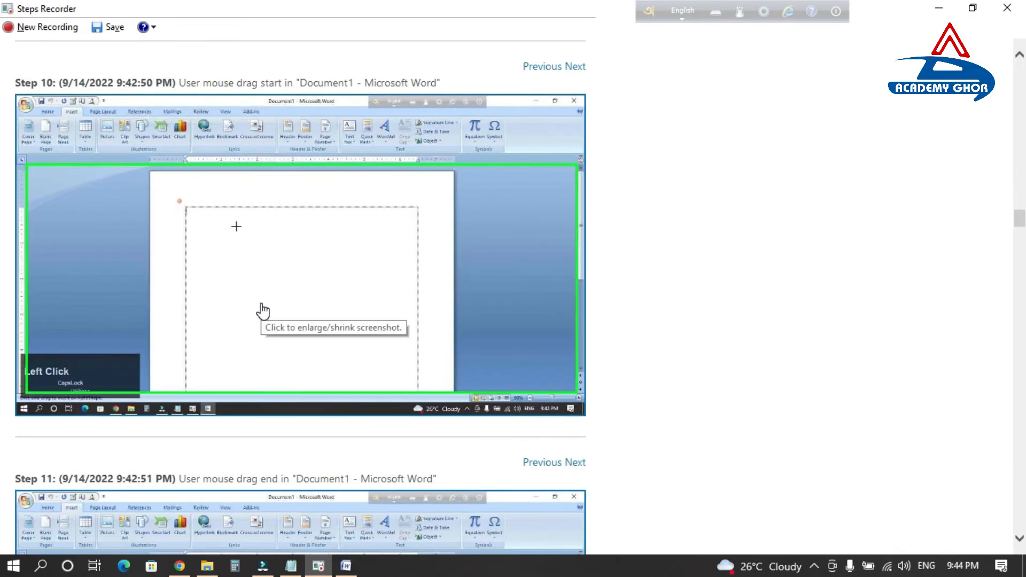
{"action": "scroll", "coordinate": [262, 311], "scroll_direction": "down", "scroll_amount": 3}
{"action": "scroll", "coordinate": [263, 315], "scroll_direction": "down", "scroll_amount": 3}
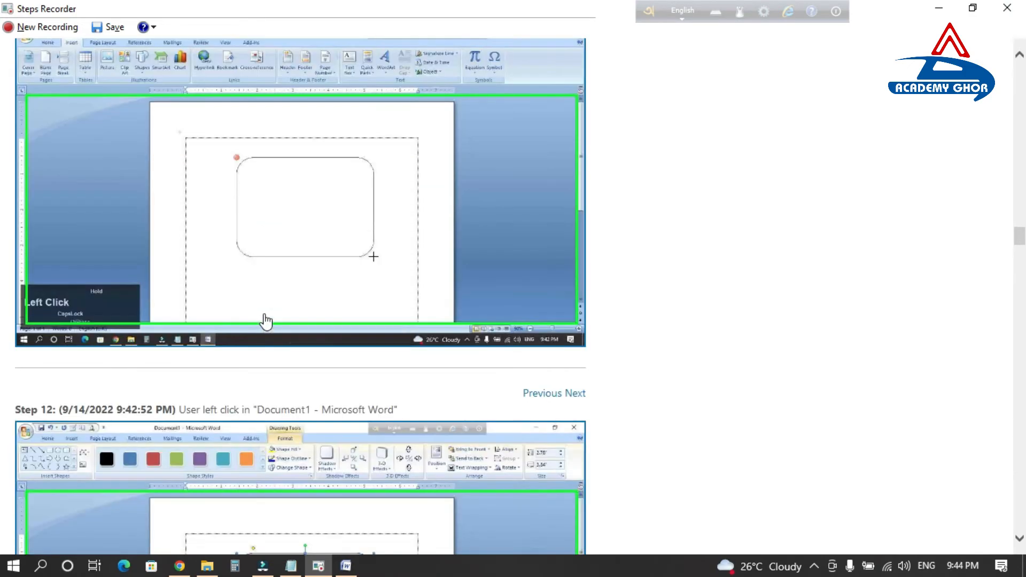
{"action": "scroll", "coordinate": [270, 278], "scroll_direction": "down", "scroll_amount": 12}
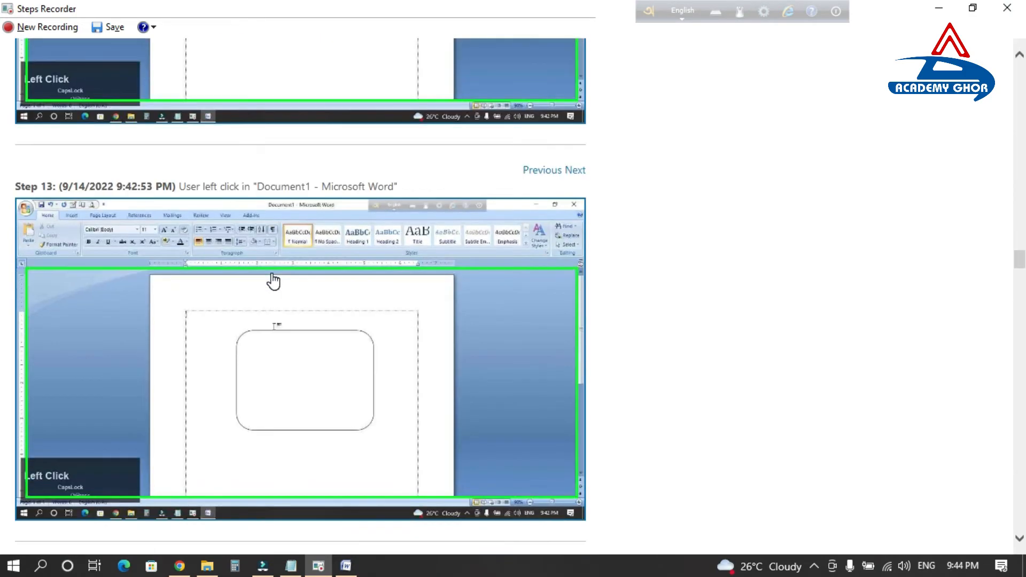
{"action": "scroll", "coordinate": [274, 281], "scroll_direction": "down", "scroll_amount": 15}
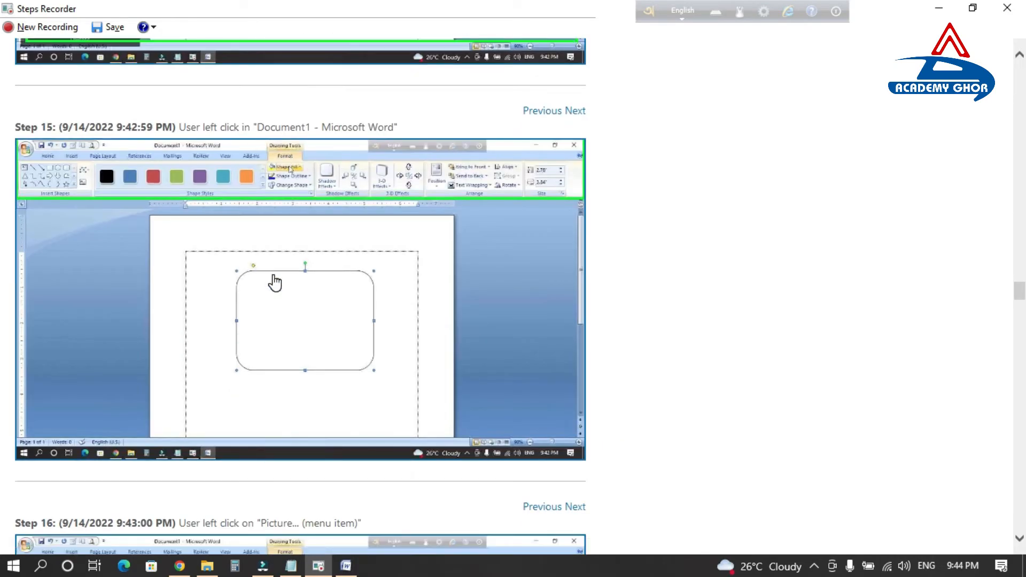
{"action": "scroll", "coordinate": [274, 282], "scroll_direction": "down", "scroll_amount": 4}
{"action": "scroll", "coordinate": [275, 283], "scroll_direction": "down", "scroll_amount": 7}
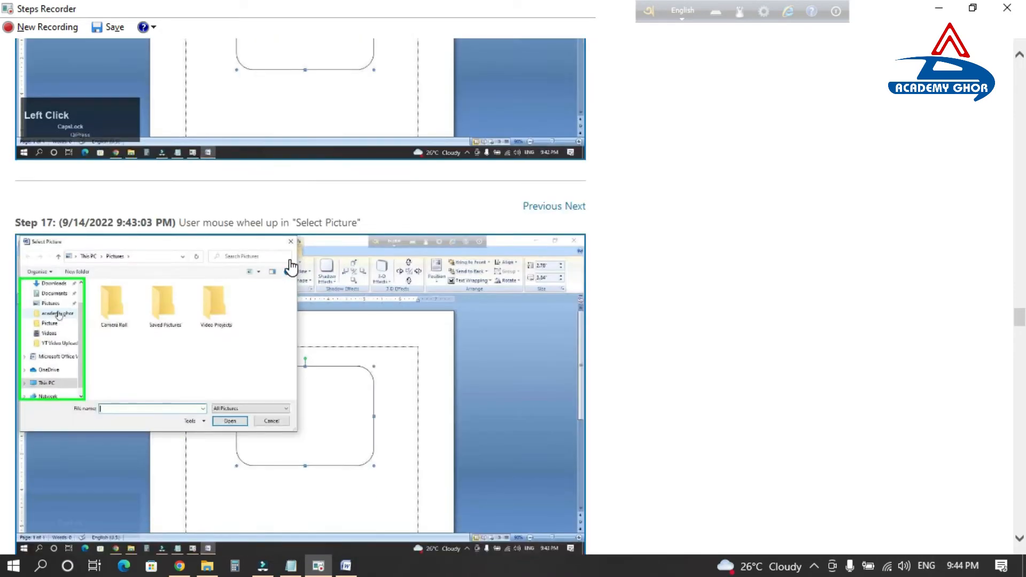
{"action": "scroll", "coordinate": [262, 285], "scroll_direction": "down", "scroll_amount": 2}
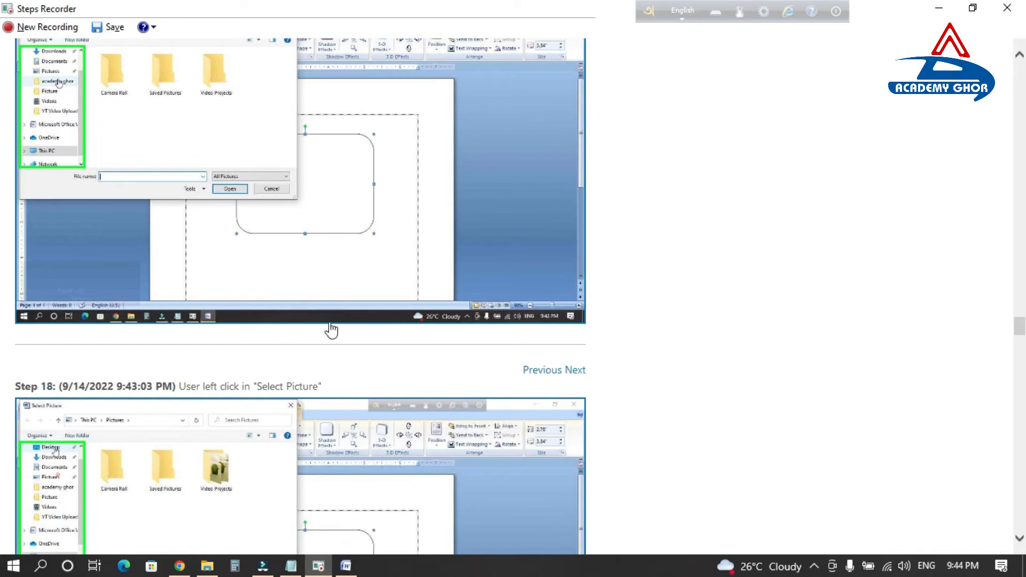
{"action": "scroll", "coordinate": [318, 305], "scroll_direction": "down", "scroll_amount": 18}
{"action": "scroll", "coordinate": [319, 306], "scroll_direction": "down", "scroll_amount": 14}
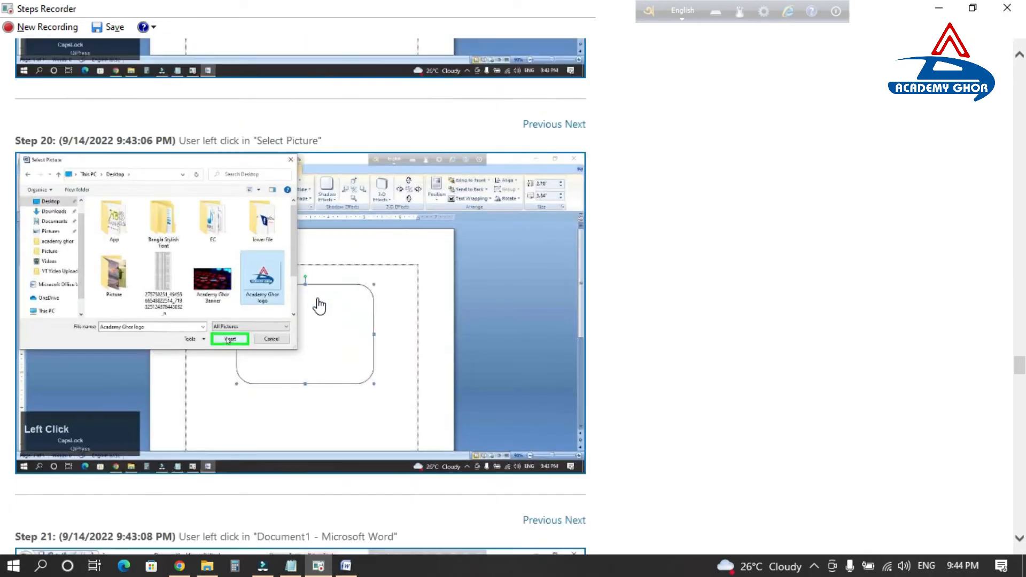
{"action": "scroll", "coordinate": [239, 298], "scroll_direction": "up", "scroll_amount": 5}
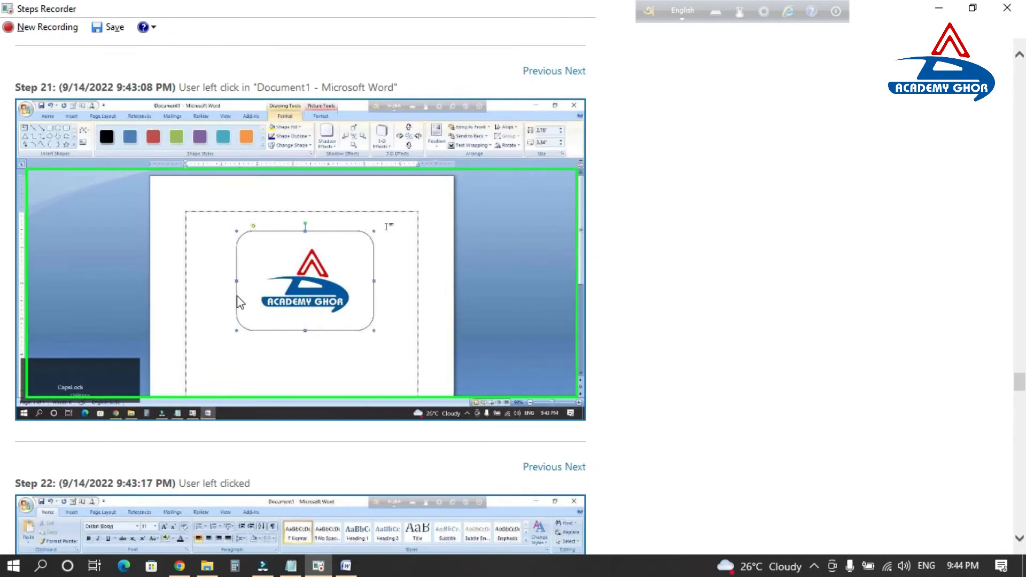
{"action": "scroll", "coordinate": [114, 321], "scroll_direction": "up", "scroll_amount": 3}
{"action": "scroll", "coordinate": [184, 348], "scroll_direction": "down", "scroll_amount": 7}
{"action": "scroll", "coordinate": [158, 250], "scroll_direction": "up", "scroll_amount": 8}
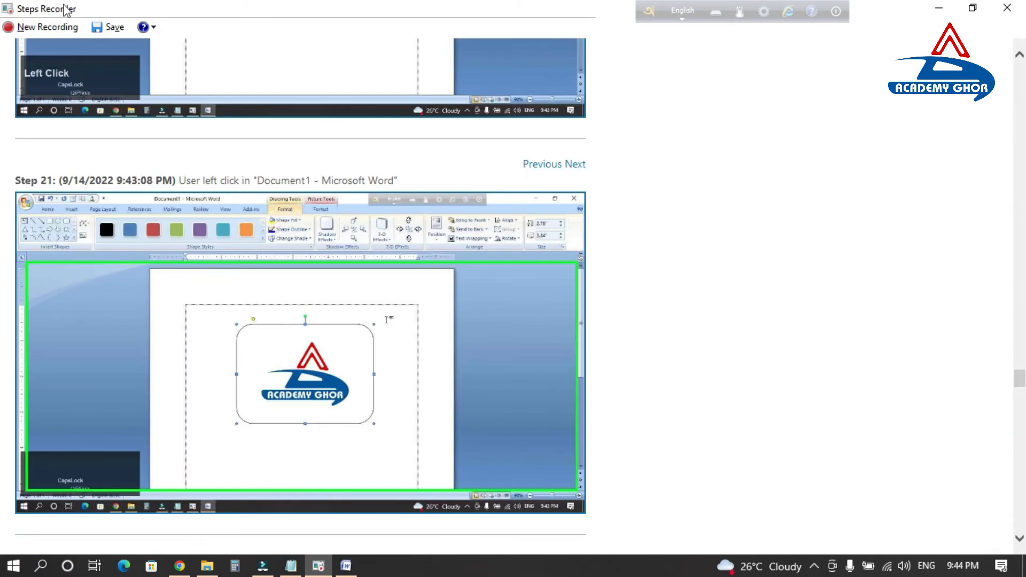
Save the recording to the Desktop as a ZIP file named STEPS
{"action": "left_click", "coordinate": [107, 33]}
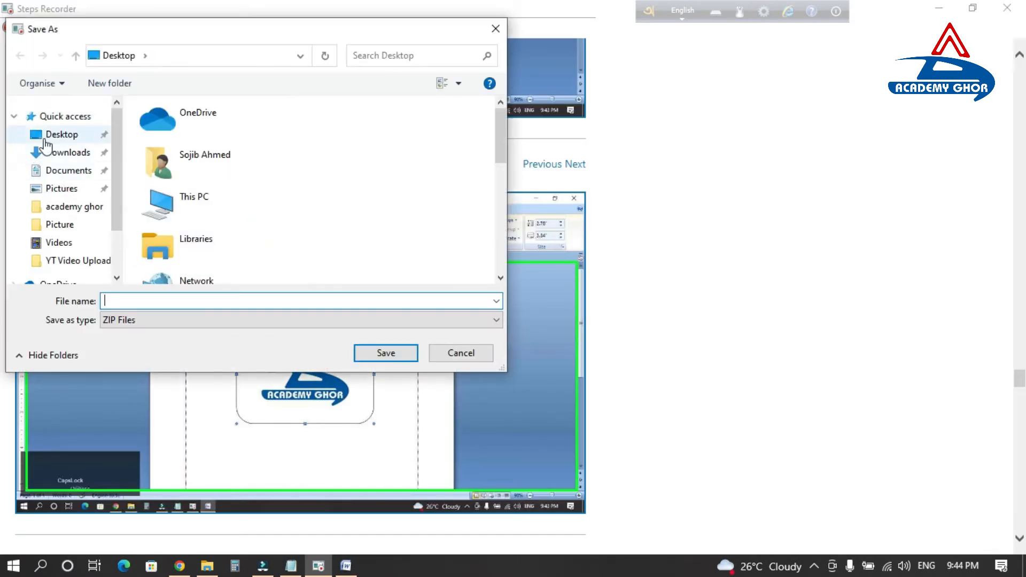
{"action": "left_click", "coordinate": [156, 300]}
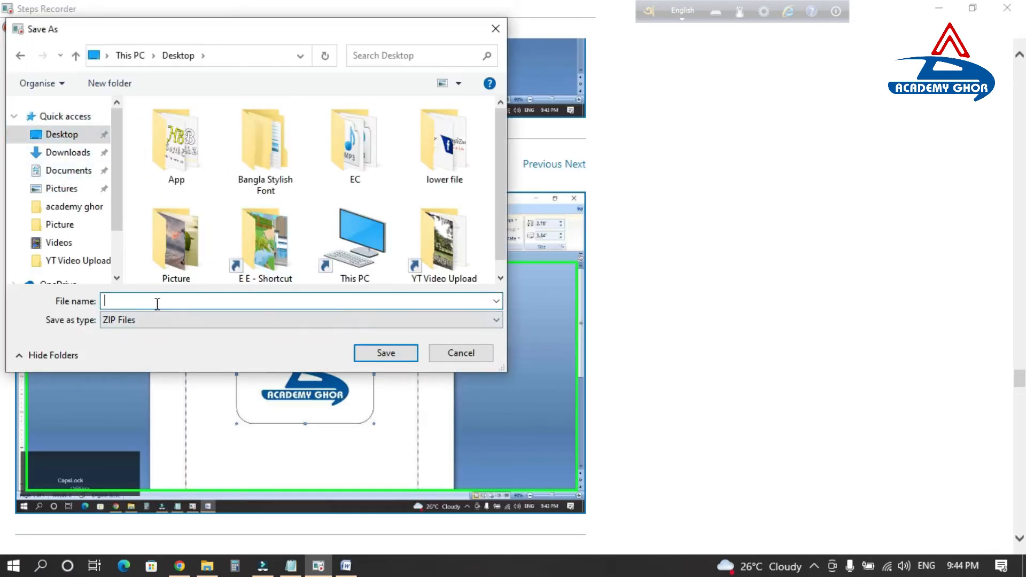
{"action": "type", "text": "STEPS"}
{"action": "left_click", "coordinate": [382, 354]}
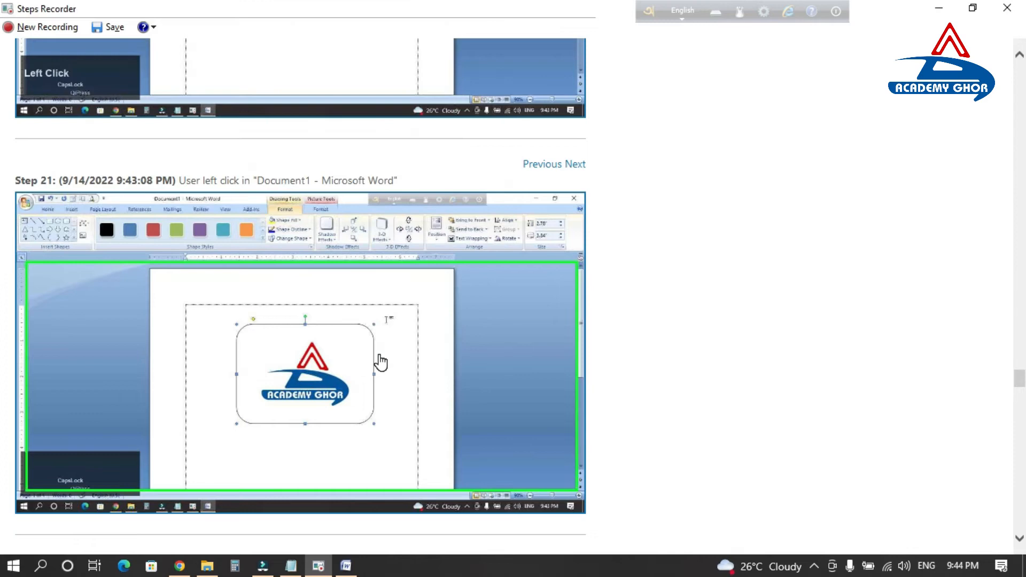
Close Steps Recorder and the Word document without saving the document
{"action": "left_click", "coordinate": [1008, 9]}
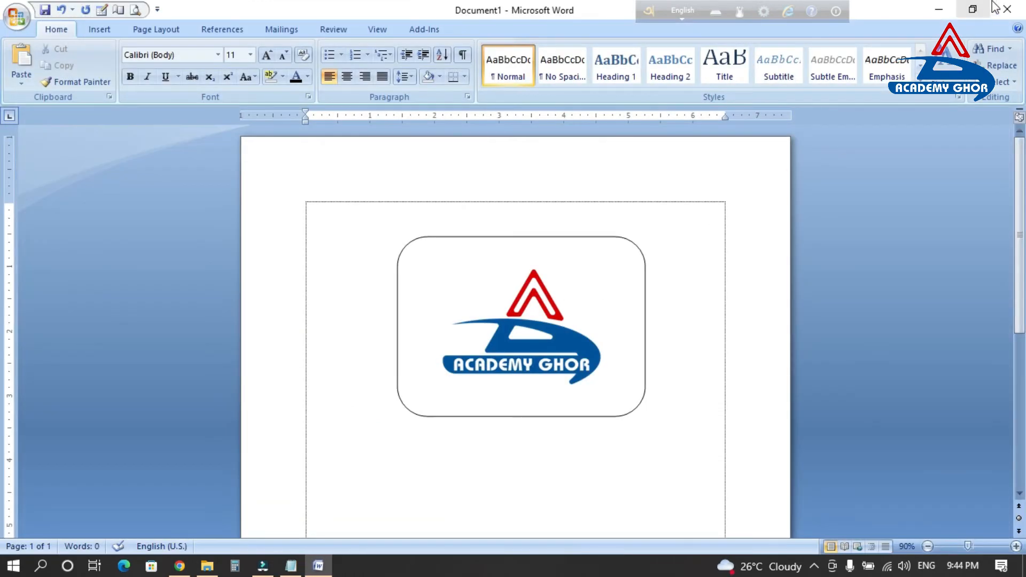
{"action": "left_click", "coordinate": [529, 328]}
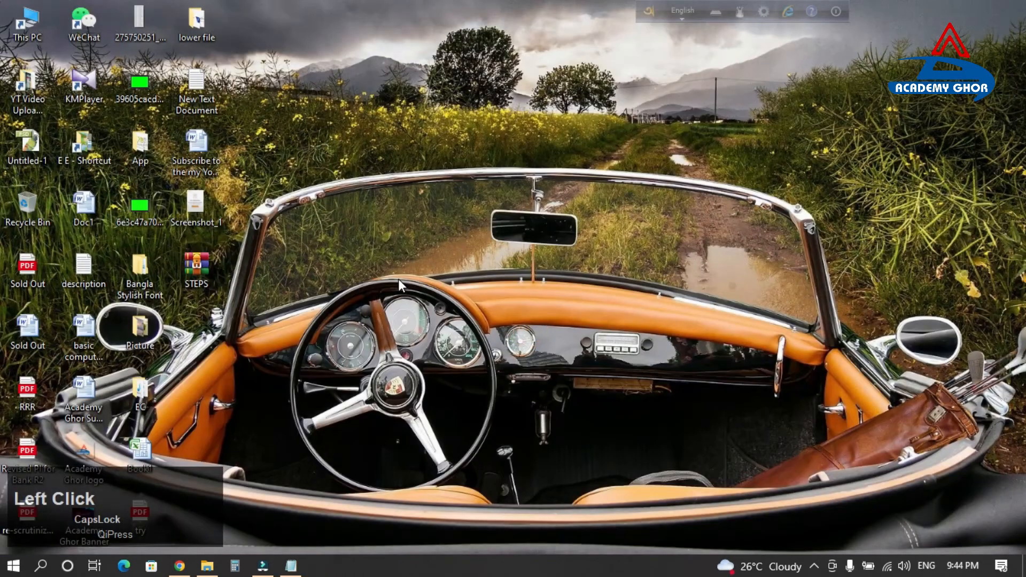
Extract the STEPS archive on the desktop into its own STEPS folder and open that folder
{"action": "right_click", "coordinate": [200, 272]}
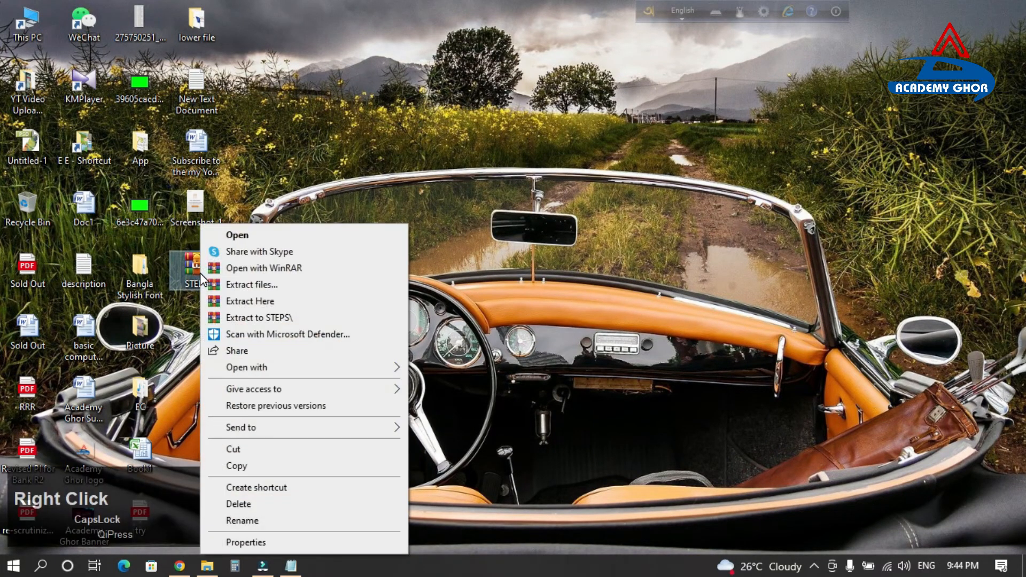
{"action": "left_click", "coordinate": [257, 318]}
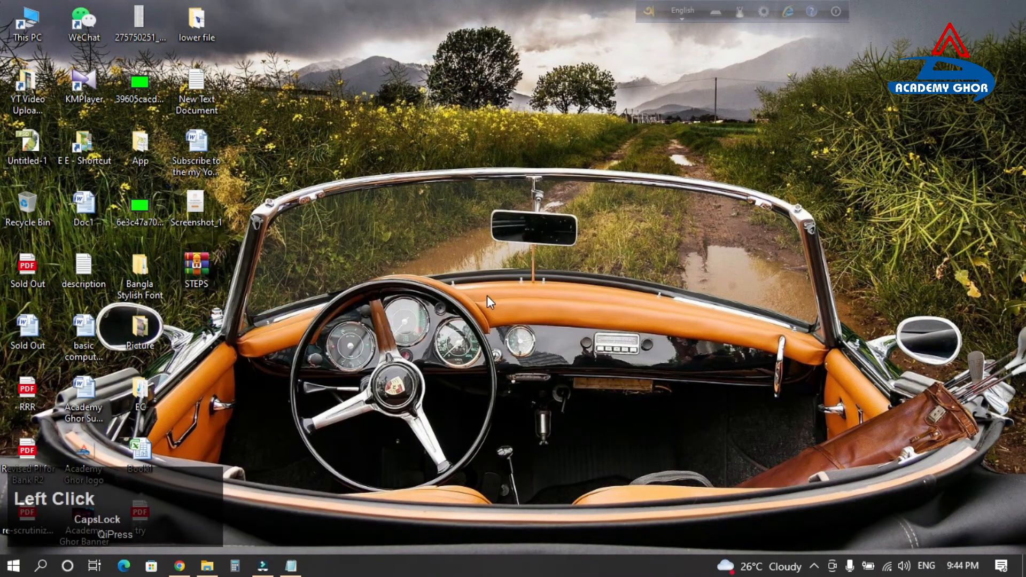
{"action": "double_click", "coordinate": [197, 337]}
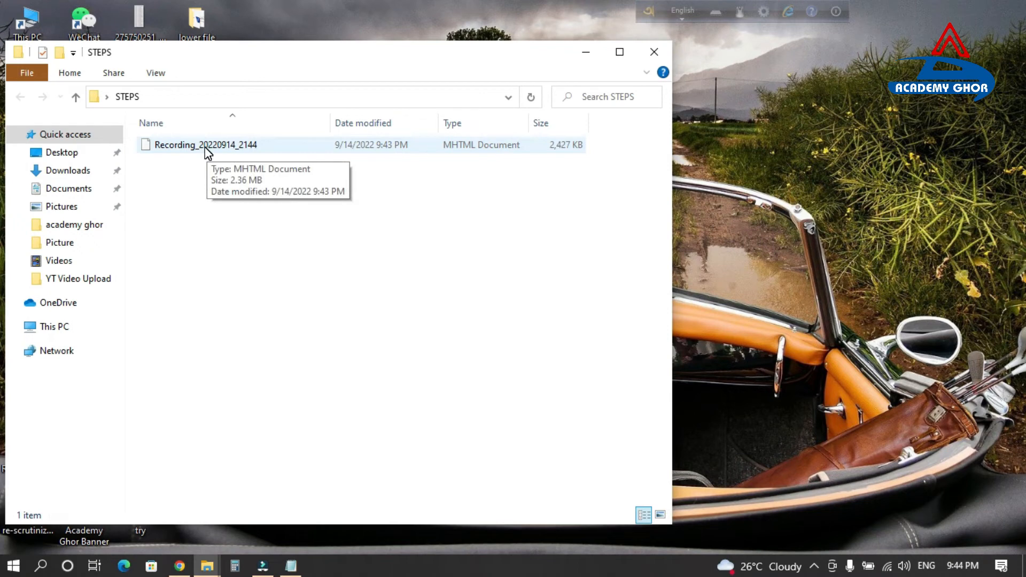
Open Recording_20220914_2144 in a maximised Internet Explorer window and close the extra blank tab
{"action": "double_click", "coordinate": [207, 150]}
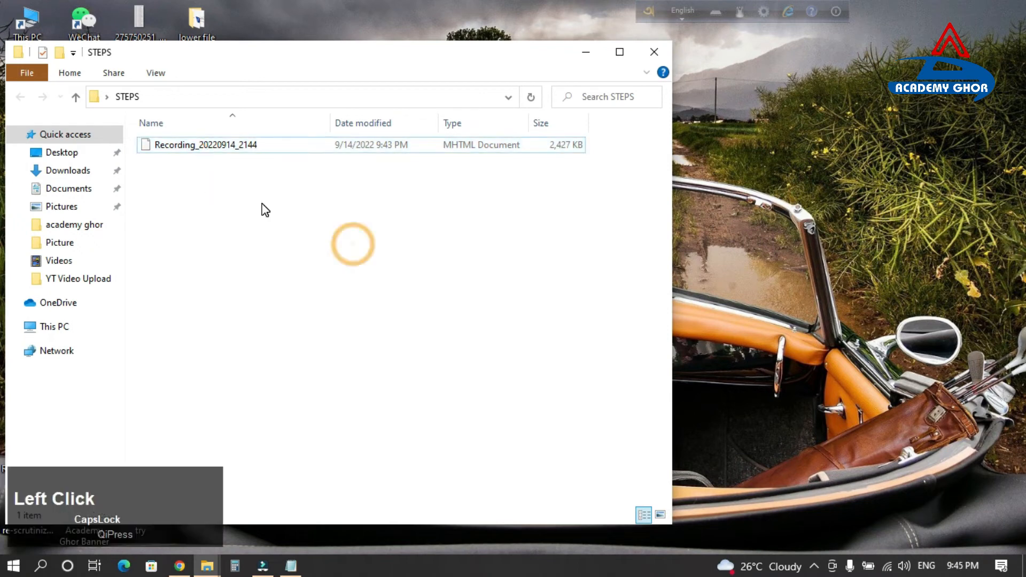
{"action": "double_click", "coordinate": [190, 147]}
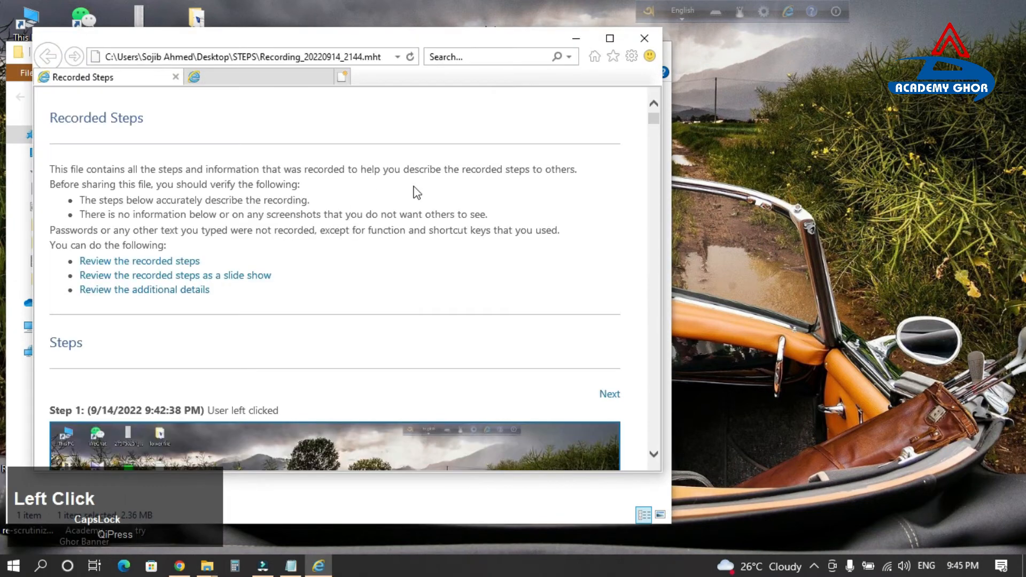
{"action": "left_click", "coordinate": [326, 78]}
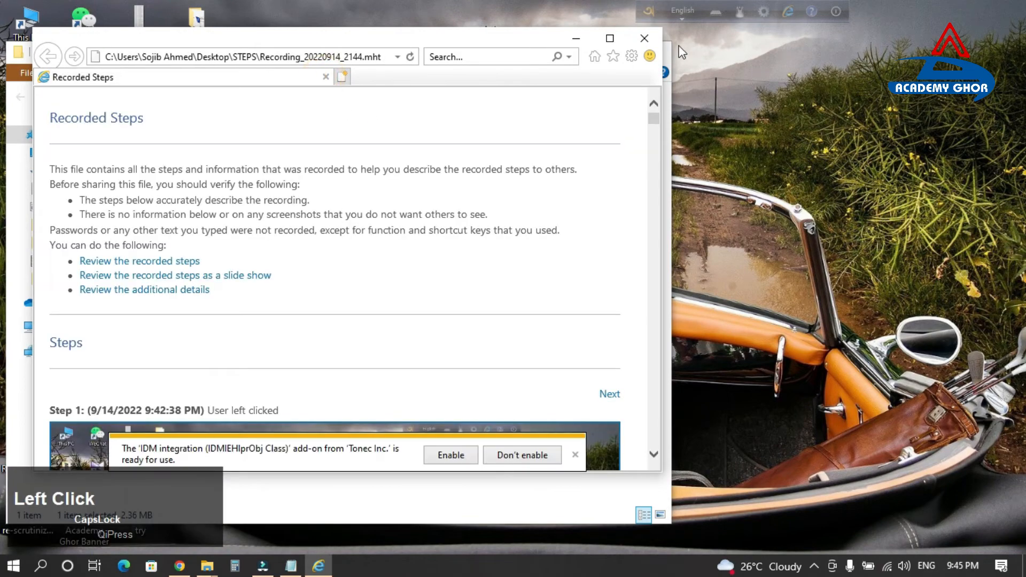
{"action": "left_click", "coordinate": [610, 39]}
Look through the saved recorded steps, dismissing the add-on notice, and close the browser and the STEPS folder
{"action": "scroll", "coordinate": [630, 293], "scroll_direction": "down", "scroll_amount": 10}
{"action": "scroll", "coordinate": [629, 293], "scroll_direction": "down", "scroll_amount": 20}
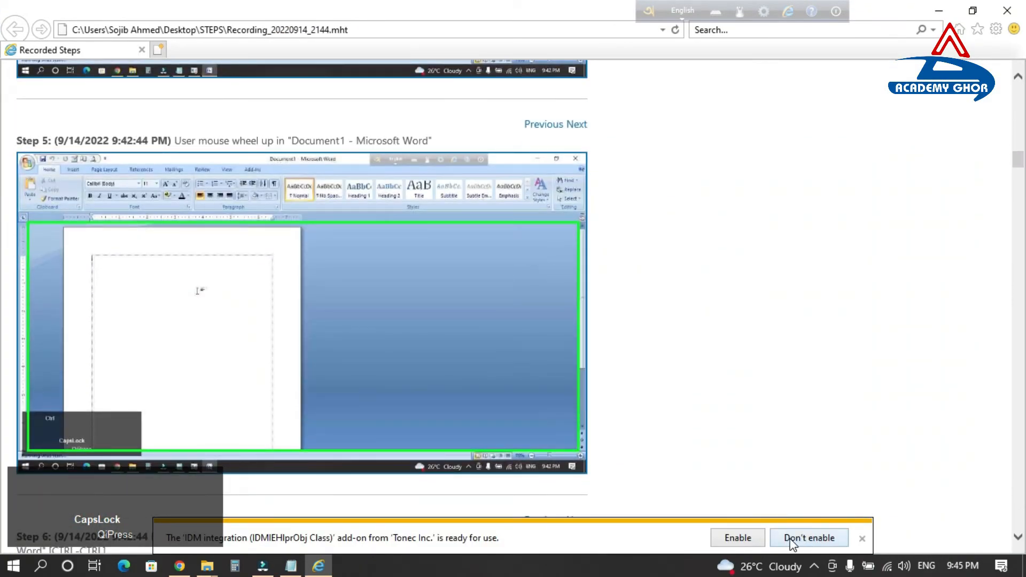
{"action": "left_click", "coordinate": [862, 538]}
{"action": "scroll", "coordinate": [859, 539], "scroll_direction": "down", "scroll_amount": 20}
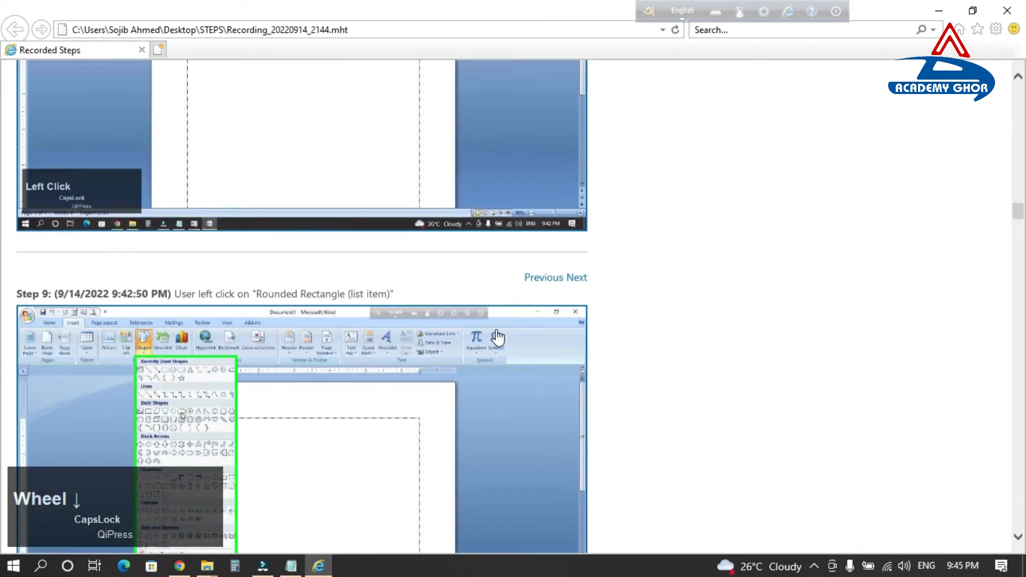
{"action": "scroll", "coordinate": [499, 337], "scroll_direction": "down", "scroll_amount": 3}
{"action": "left_click", "coordinate": [1007, 11]}
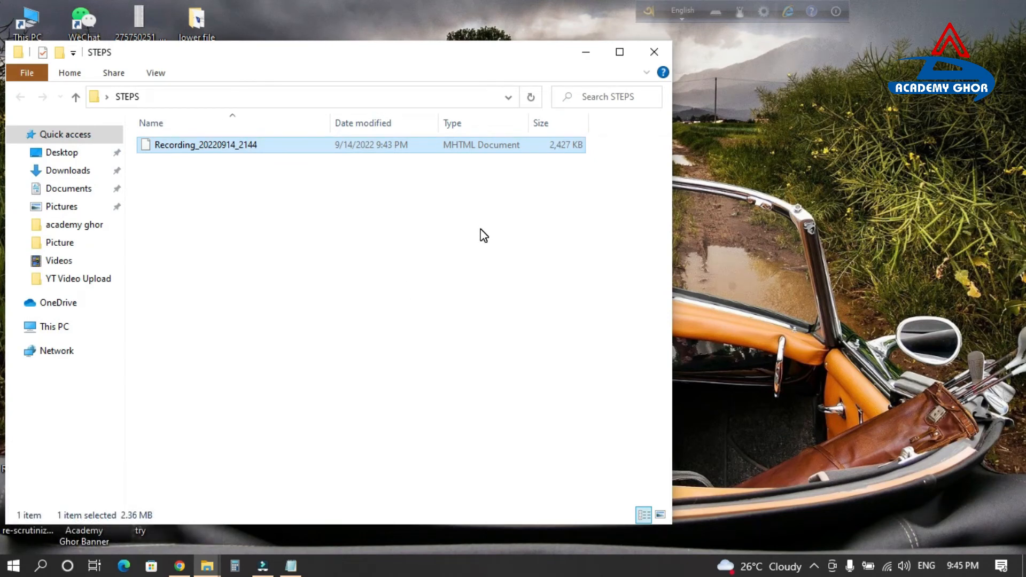
{"action": "left_click", "coordinate": [654, 51]}
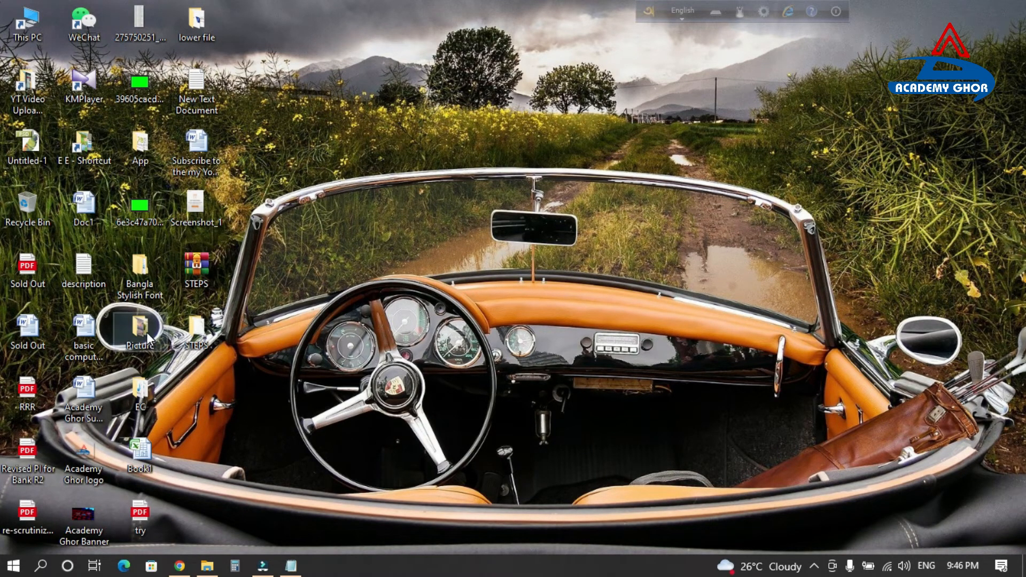
Copy the desktop files Subscribe to the my YouTube channel, Screenshot_1 and basic computer course for beginners together
{"action": "left_click", "coordinate": [203, 156]}
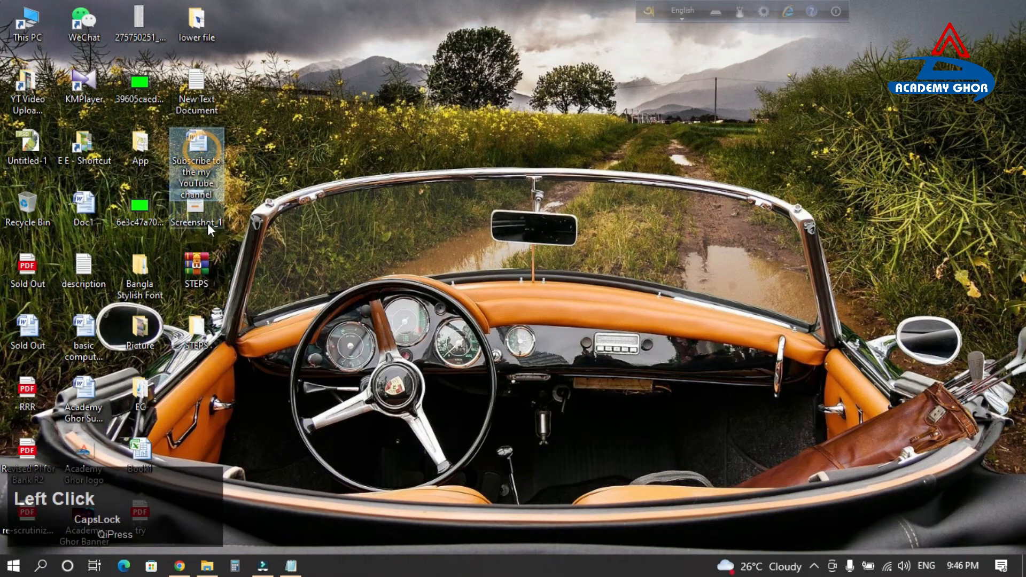
{"action": "left_click", "coordinate": [202, 225], "text": "ctrl"}
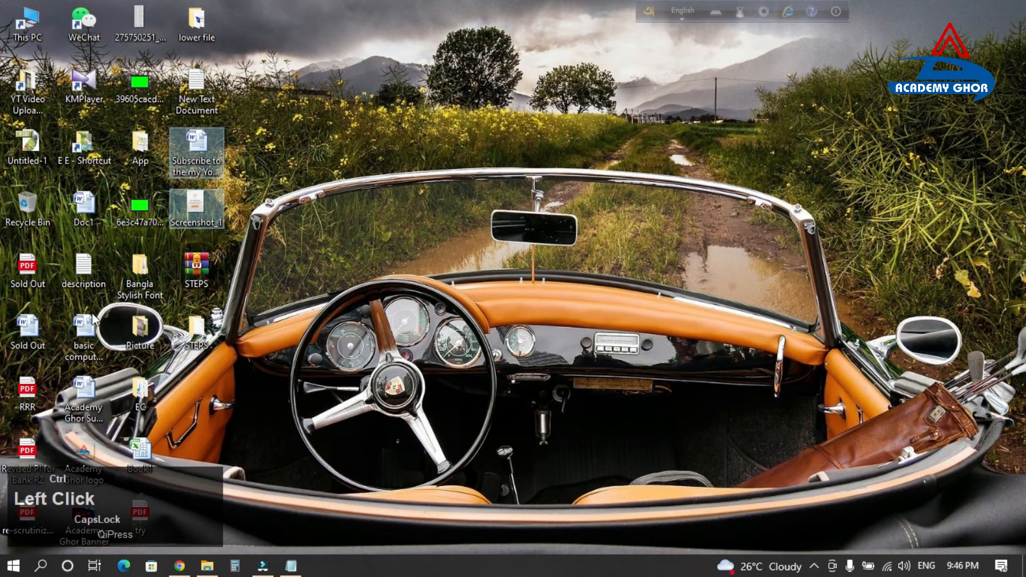
{"action": "left_click", "coordinate": [85, 343], "text": "ctrl"}
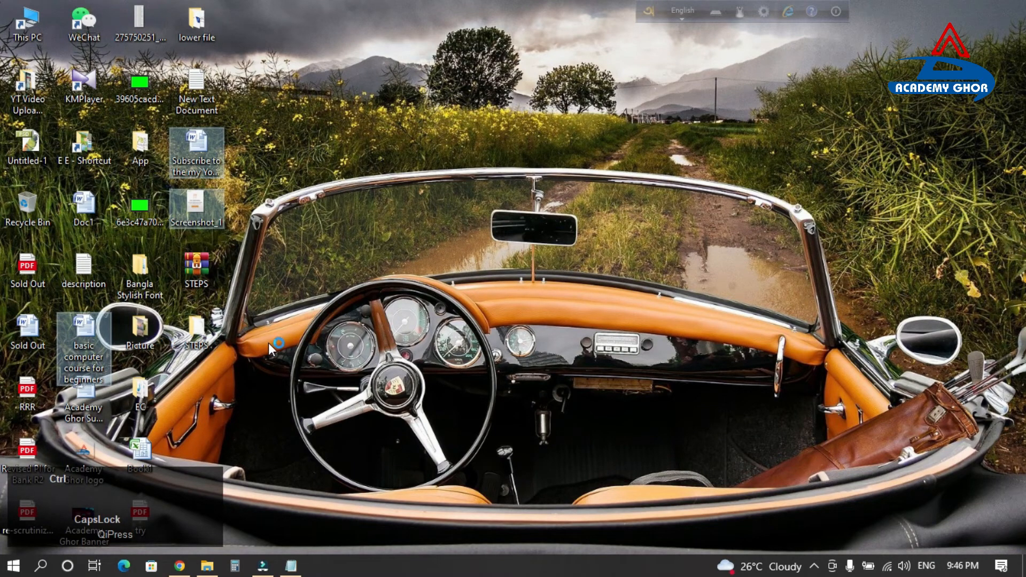
Open the desktop's Picture folder, reduce its thumbnails to a smaller size and paste the three copied files there
{"action": "double_click", "coordinate": [140, 326]}
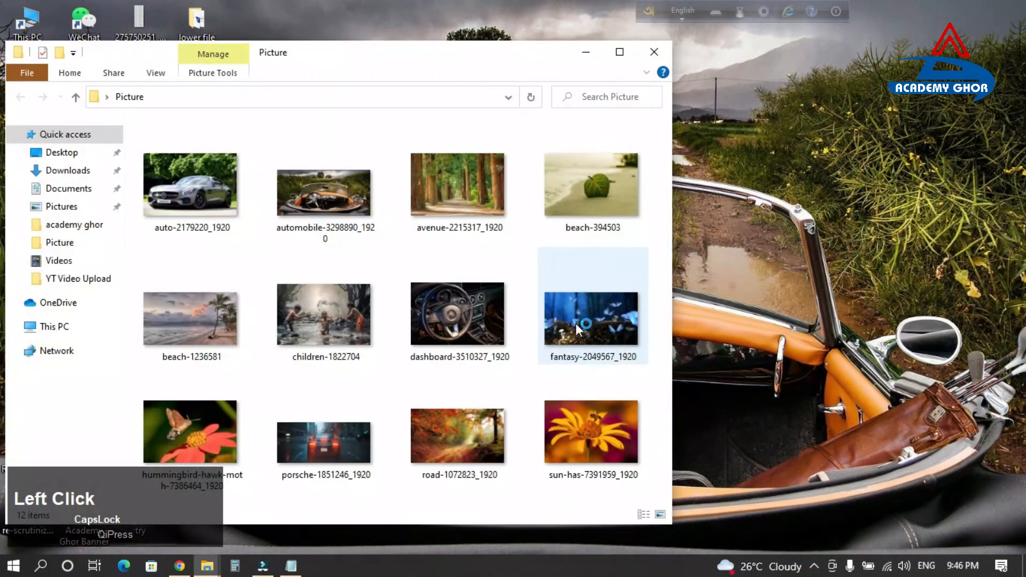
{"action": "scroll", "coordinate": [534, 251], "scroll_direction": "down", "scroll_amount": 1}
{"action": "scroll", "coordinate": [535, 252], "scroll_direction": "down", "scroll_amount": 2}
{"action": "left_click", "coordinate": [417, 348]}
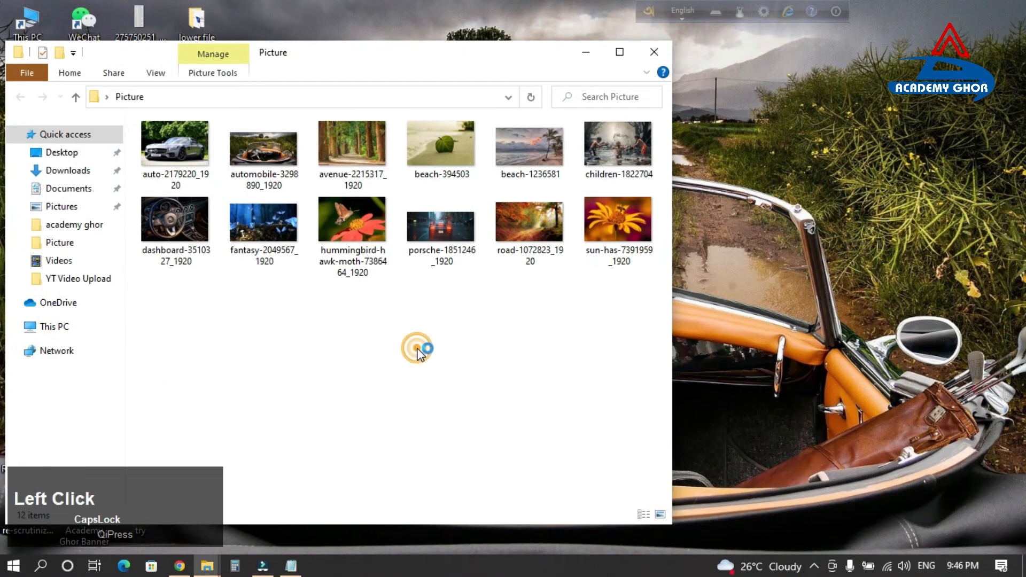
{"action": "key", "text": "ctrl+v"}
{"action": "left_click", "coordinate": [485, 375]}
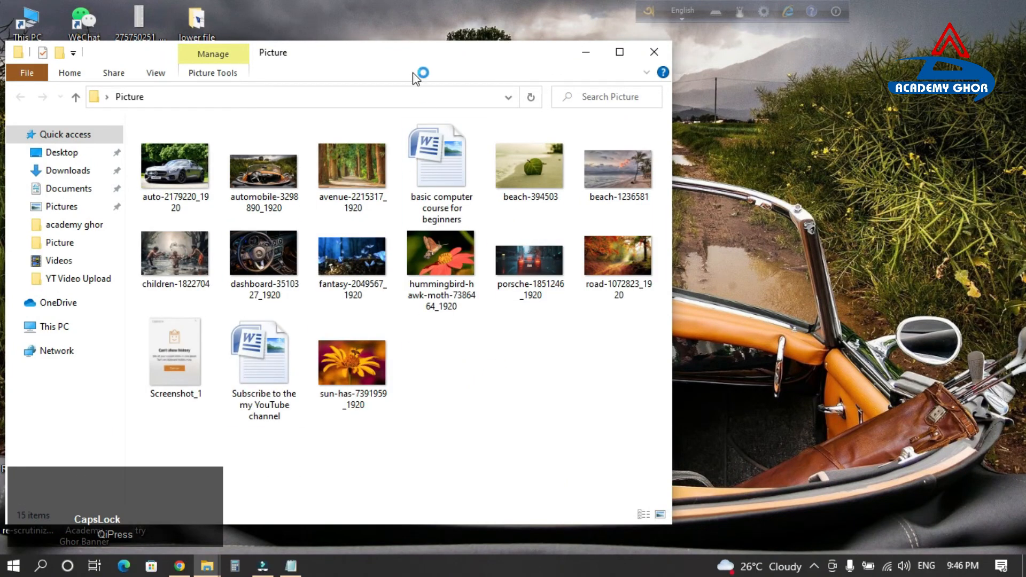
Move the Picture window clear of the desktop icons and point out the two Word documents and the hummingbird picture individually
{"action": "left_click_drag", "start_coordinate": [453, 53], "coordinate": [622, 42]}
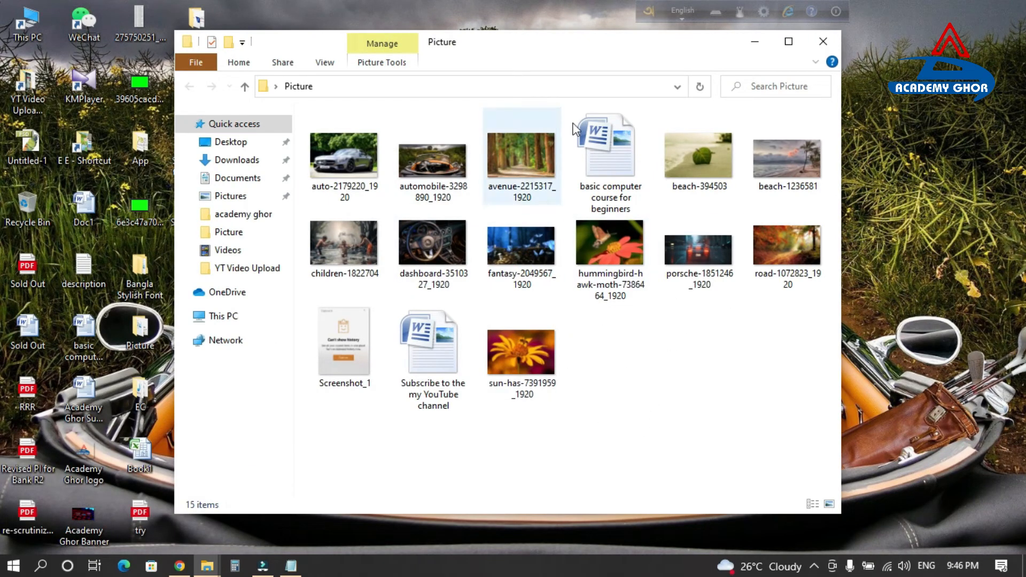
{"action": "left_click", "coordinate": [618, 160]}
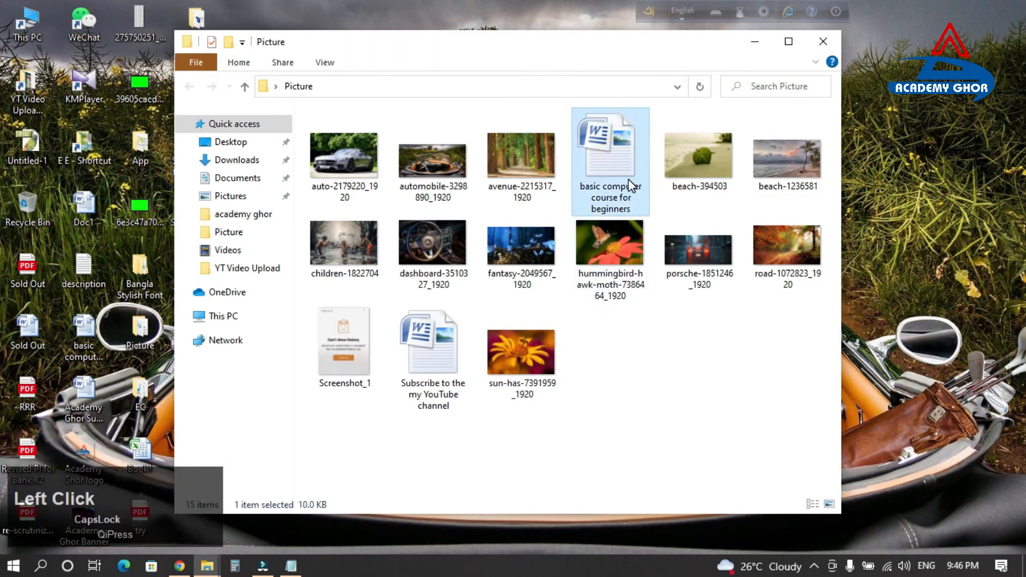
{"action": "left_click", "coordinate": [412, 363]}
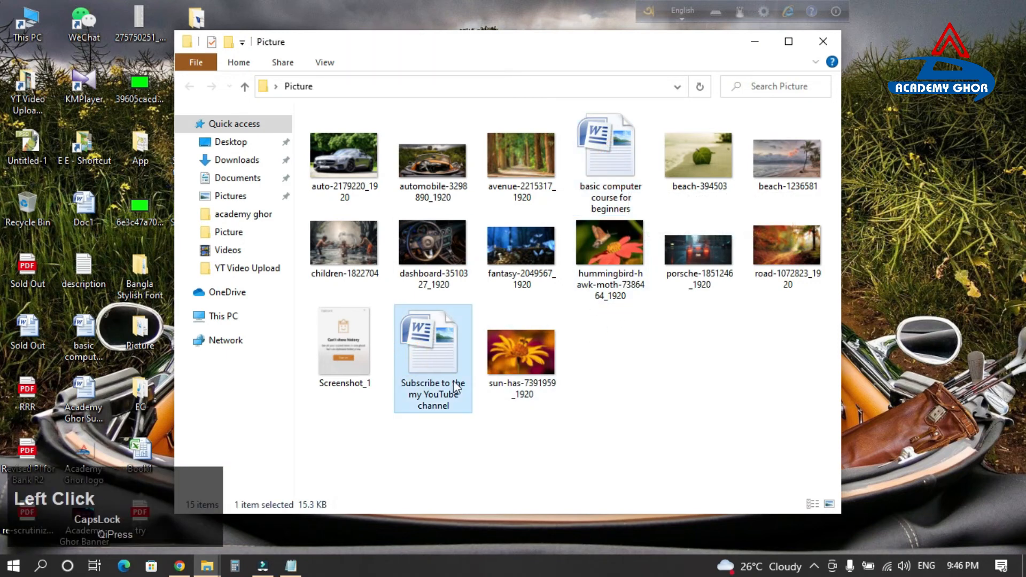
{"action": "left_click", "coordinate": [602, 338]}
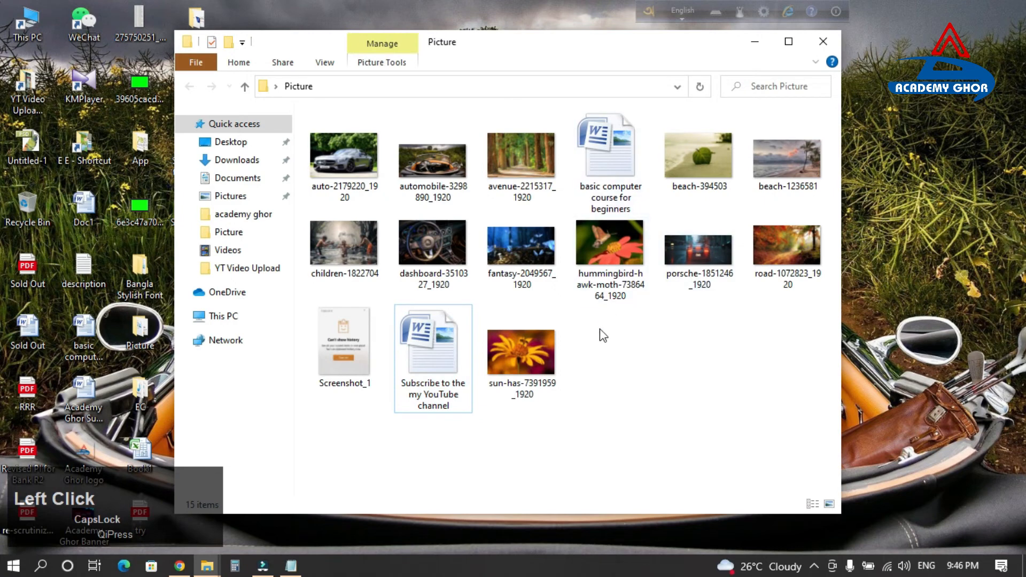
{"action": "left_click", "coordinate": [592, 253]}
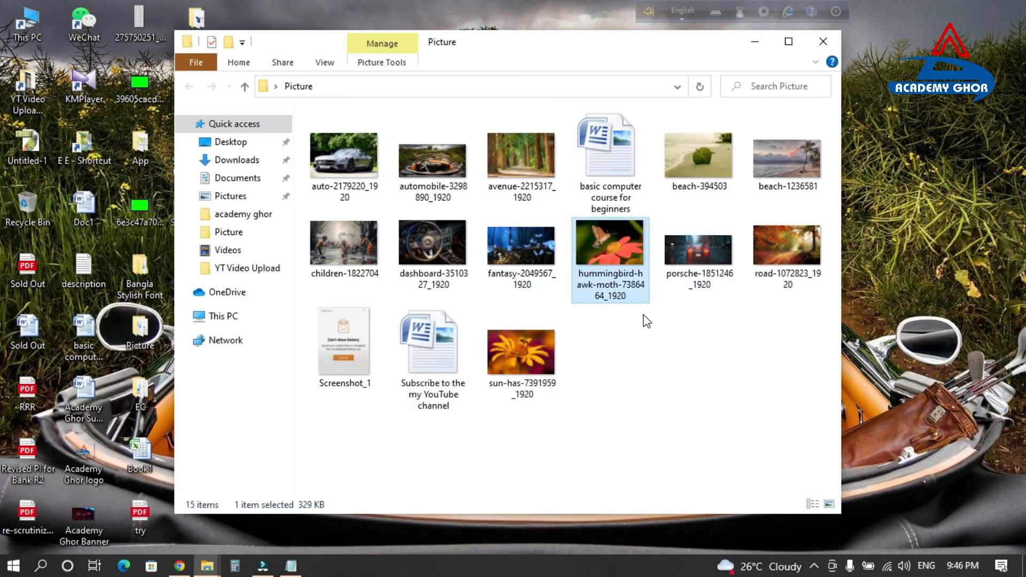
{"action": "left_click", "coordinate": [625, 346]}
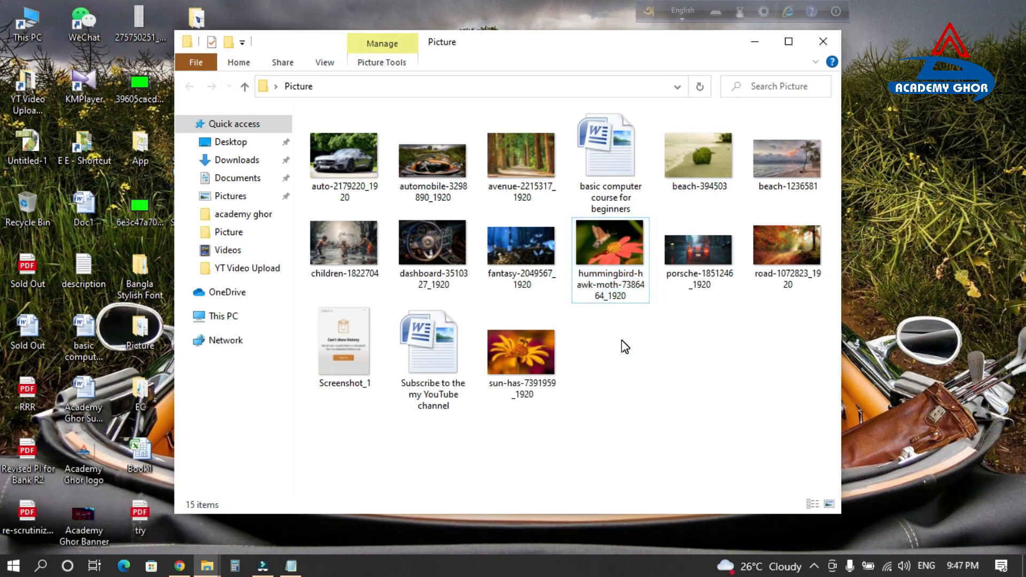
Turn on the preview pane for the Picture folder and widen the window to give it more room
{"action": "key", "text": "alt+p"}
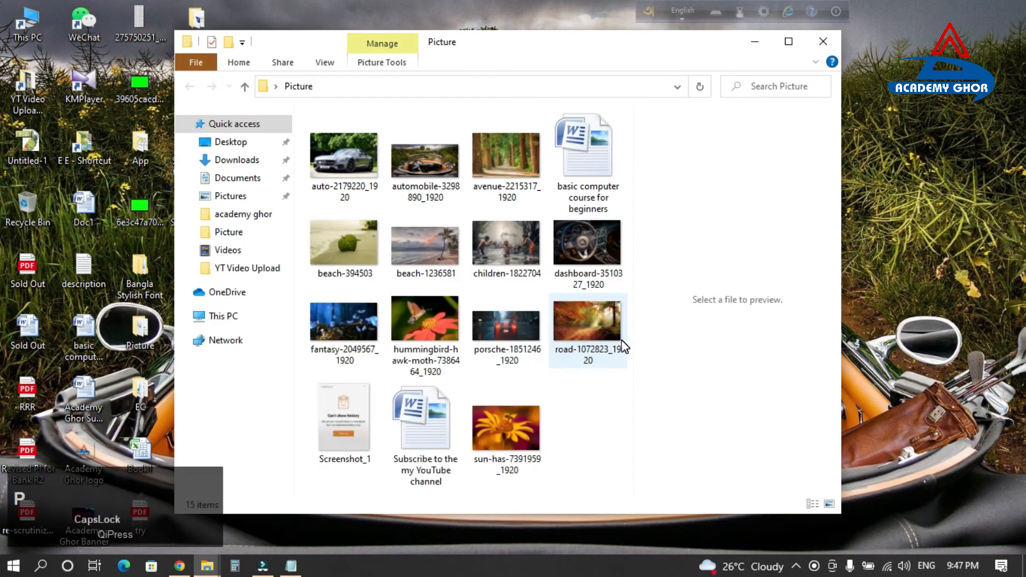
{"action": "left_click_drag", "start_coordinate": [842, 219], "coordinate": [938, 226]}
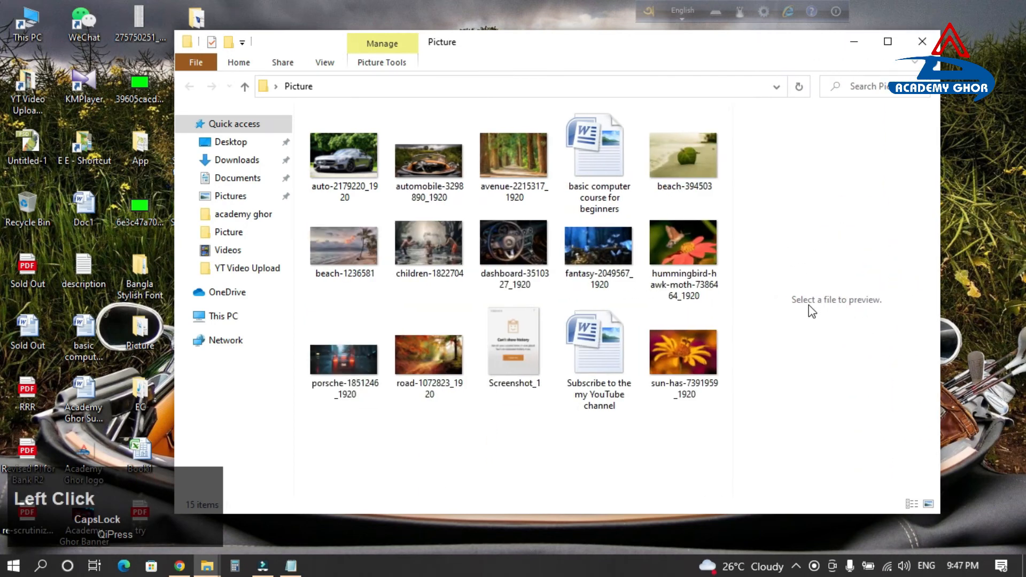
Preview the Subscribe to the my YouTube channel document and read through its text without opening it
{"action": "left_click", "coordinate": [598, 360]}
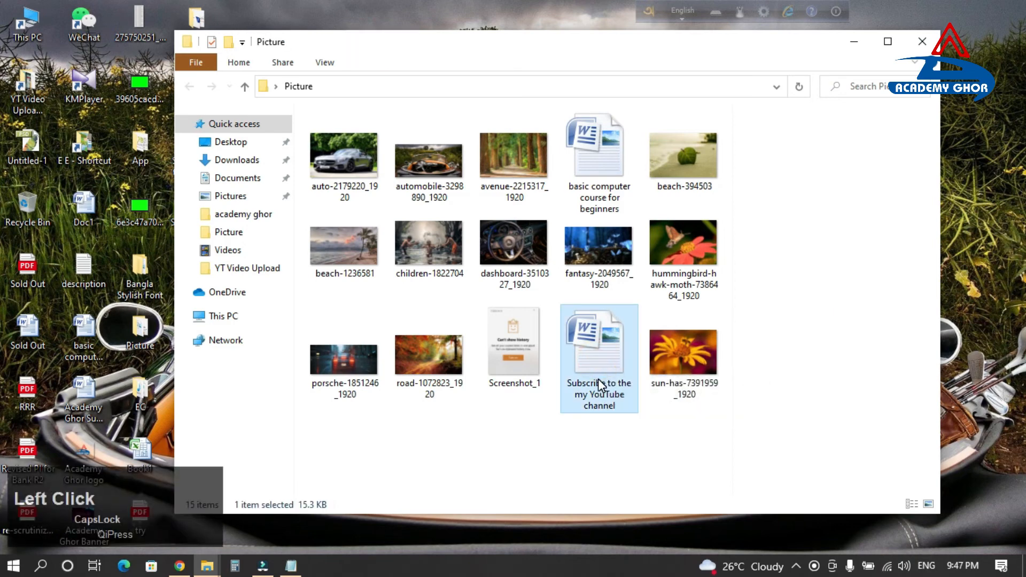
{"action": "scroll", "coordinate": [855, 267], "scroll_direction": "down", "scroll_amount": 5}
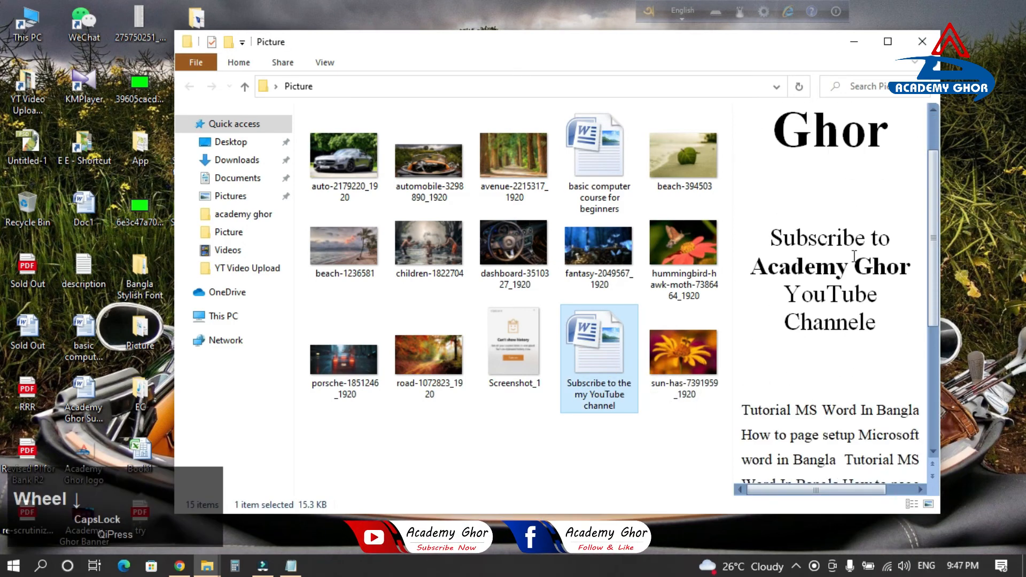
{"action": "scroll", "coordinate": [857, 260], "scroll_direction": "down", "scroll_amount": 1}
{"action": "scroll", "coordinate": [857, 268], "scroll_direction": "up", "scroll_amount": 5}
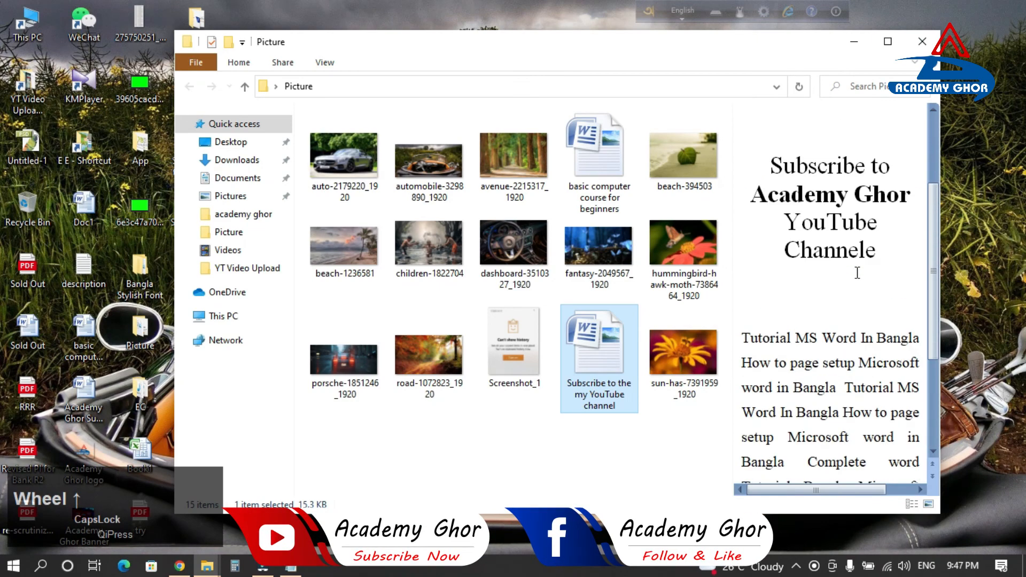
{"action": "scroll", "coordinate": [857, 274], "scroll_direction": "down", "scroll_amount": 3}
{"action": "left_click_drag", "start_coordinate": [752, 340], "coordinate": [919, 363]}
Preview the sun-has flower picture, Screenshot_1 and both Word documents one by one, and close the Picture folder
{"action": "left_click", "coordinate": [675, 360]}
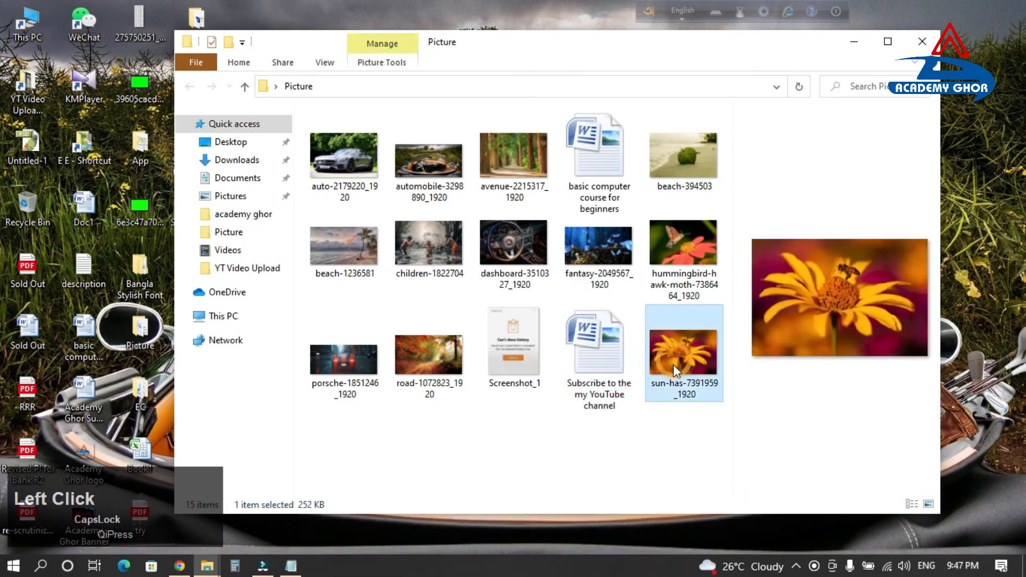
{"action": "left_click", "coordinate": [514, 342]}
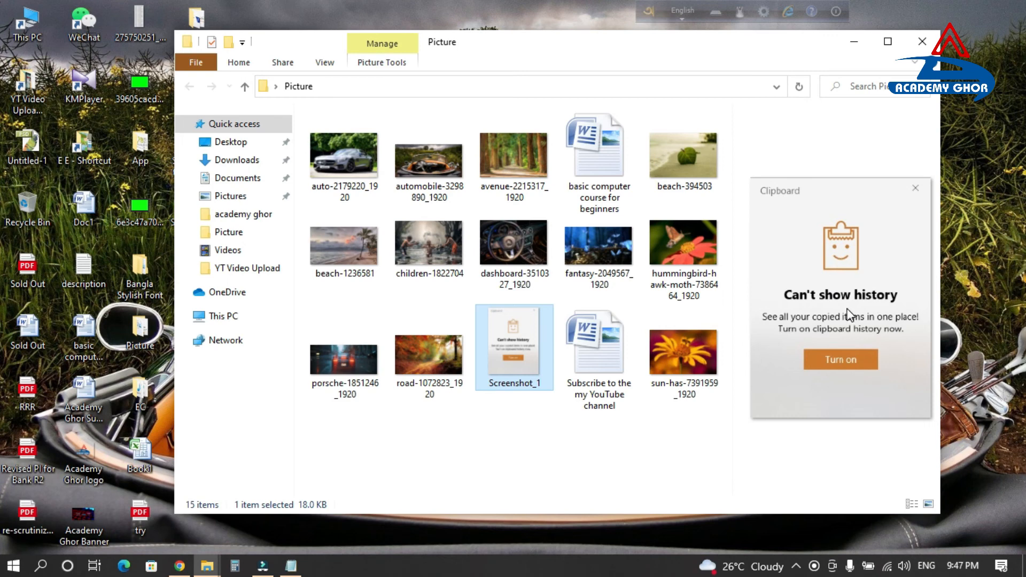
{"action": "left_click", "coordinate": [595, 176]}
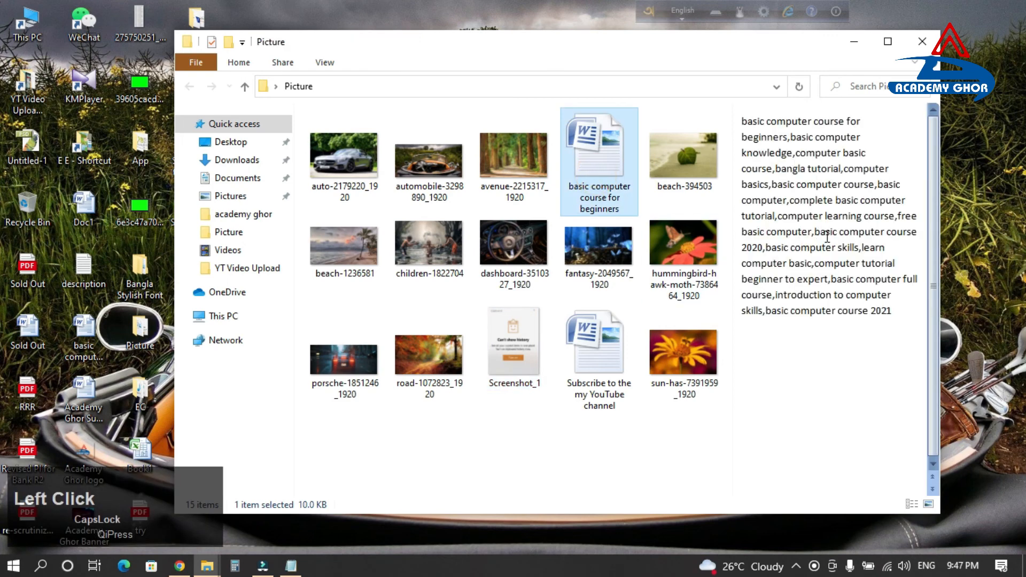
{"action": "left_click", "coordinate": [564, 402]}
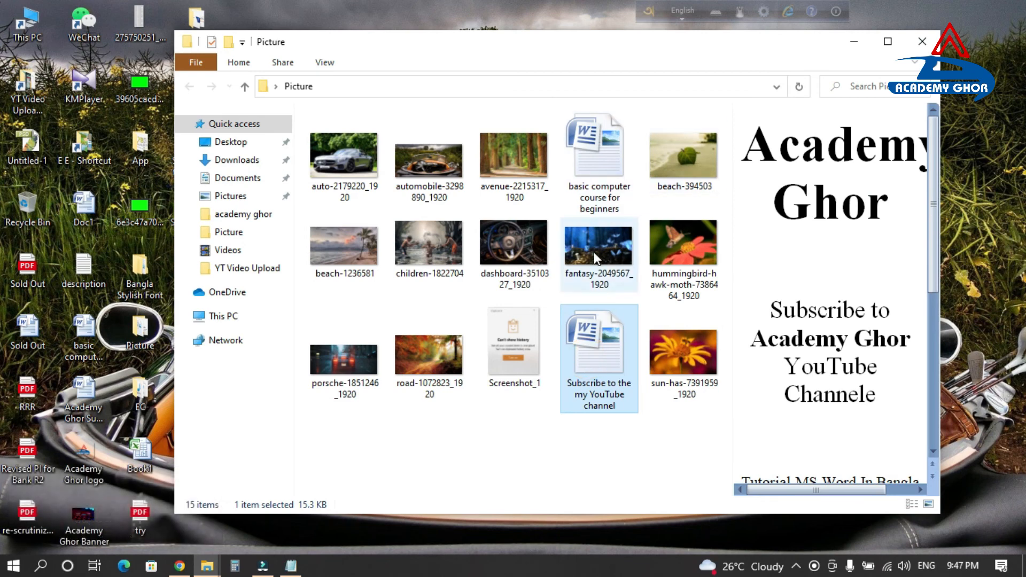
{"action": "mouse_move", "coordinate": [594, 252]}
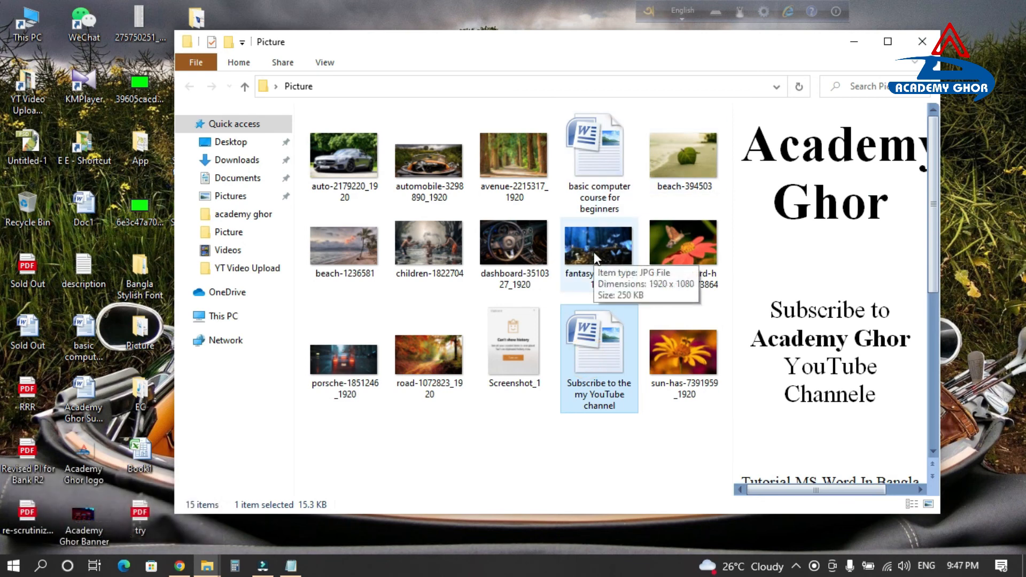
{"action": "left_click", "coordinate": [922, 41]}
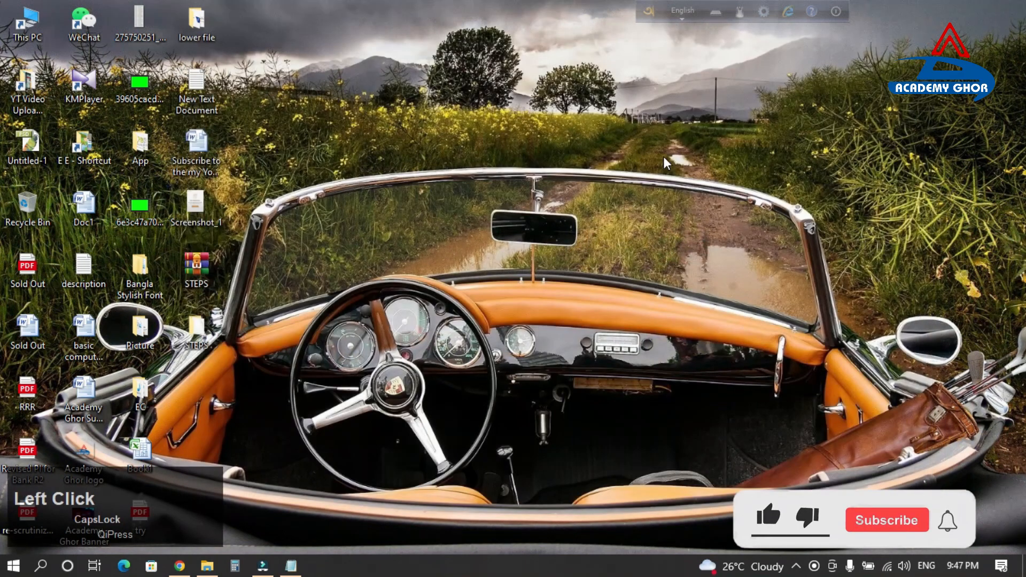